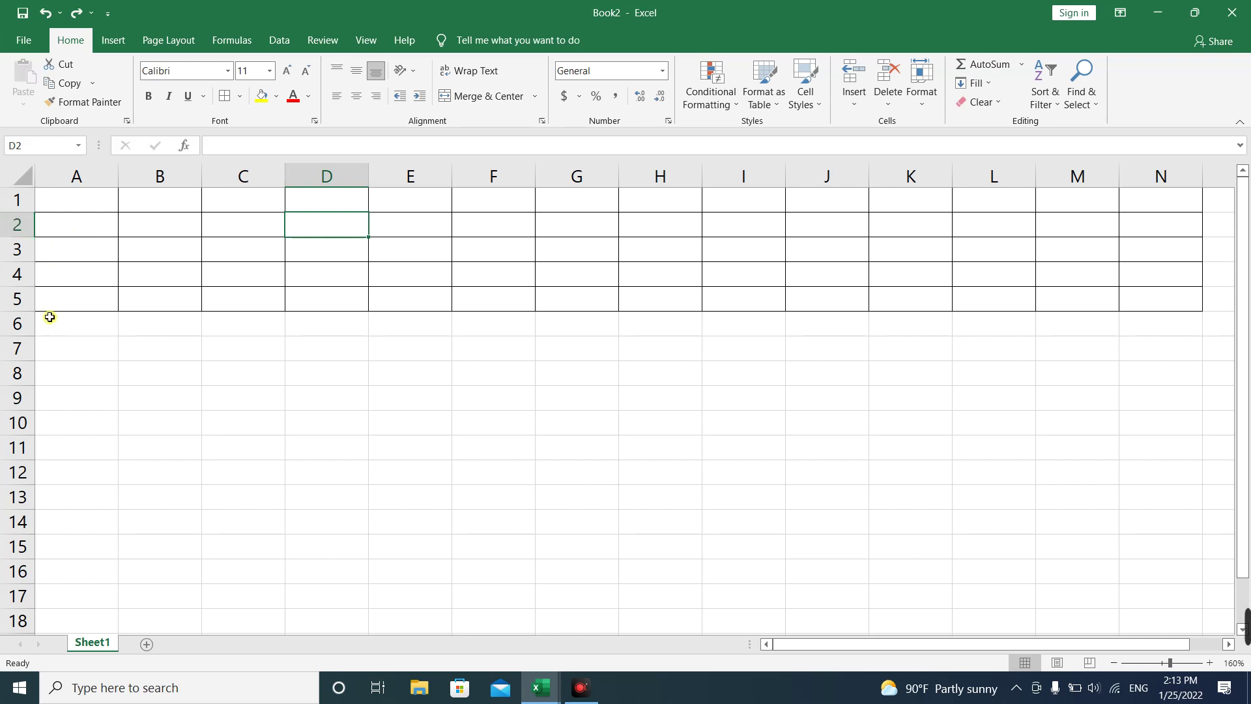
Step: Set the height of row 2 to 90
left_click(9, 229)
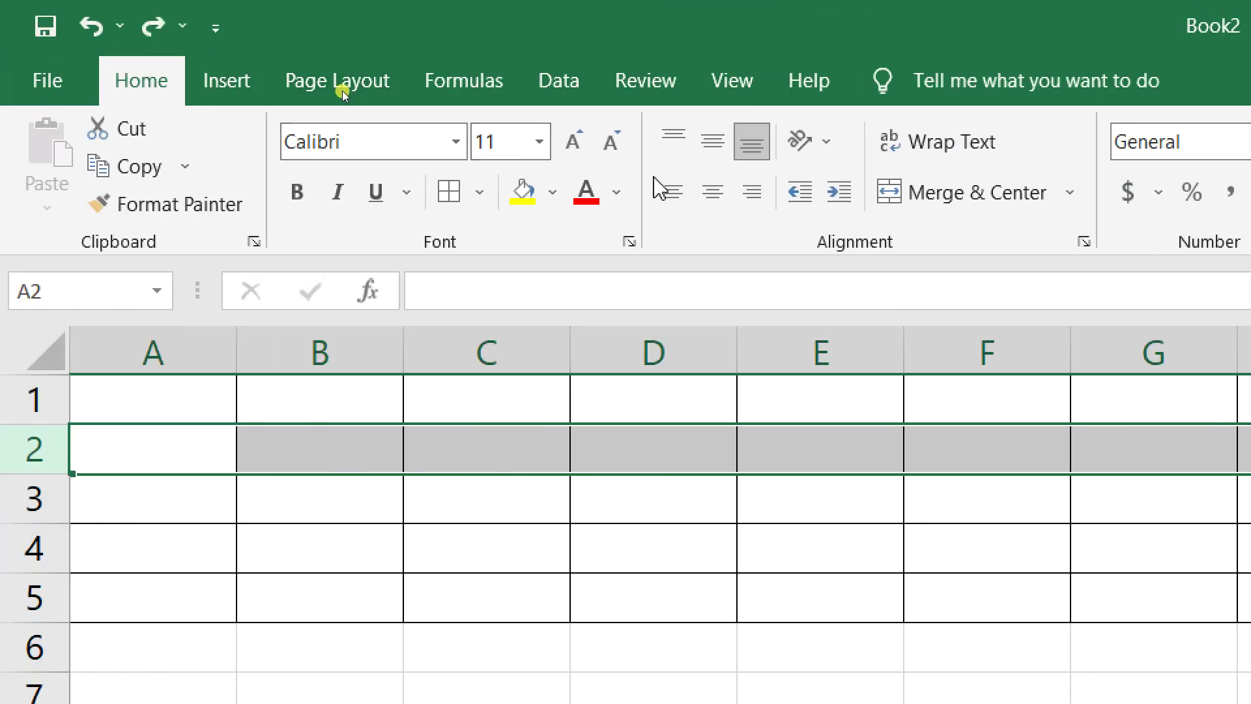
left_click(326, 92)
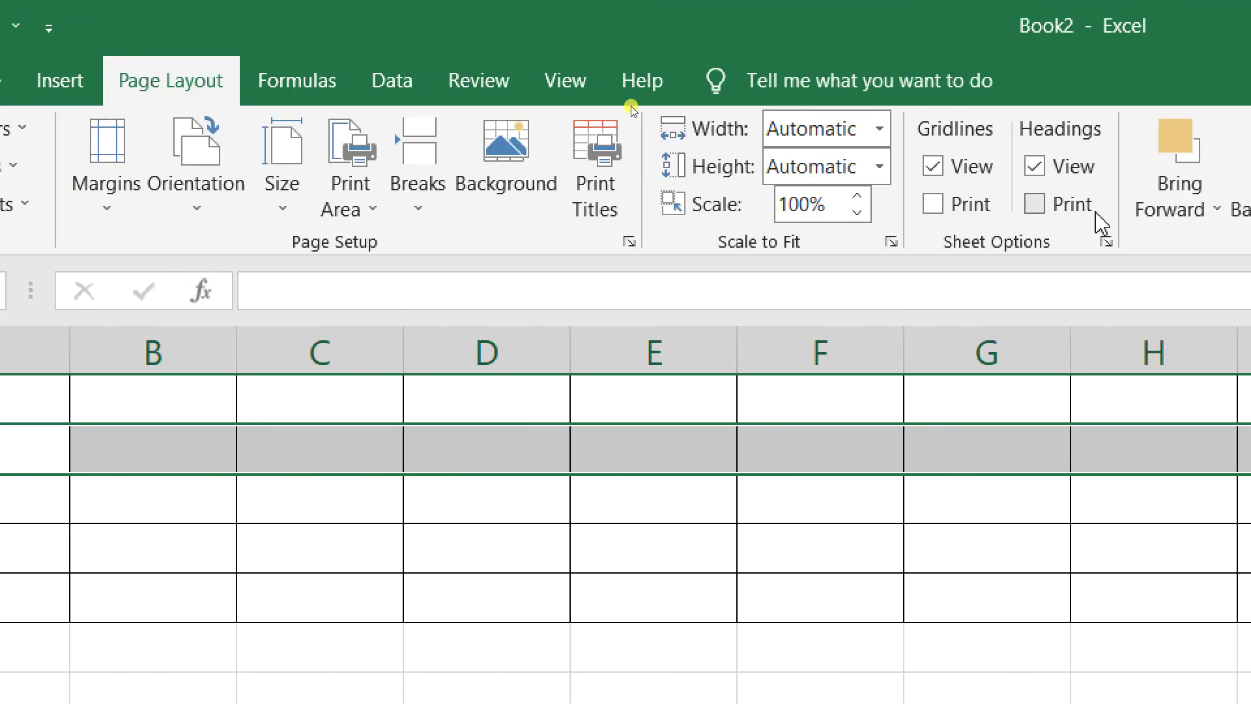
left_click(36, 80)
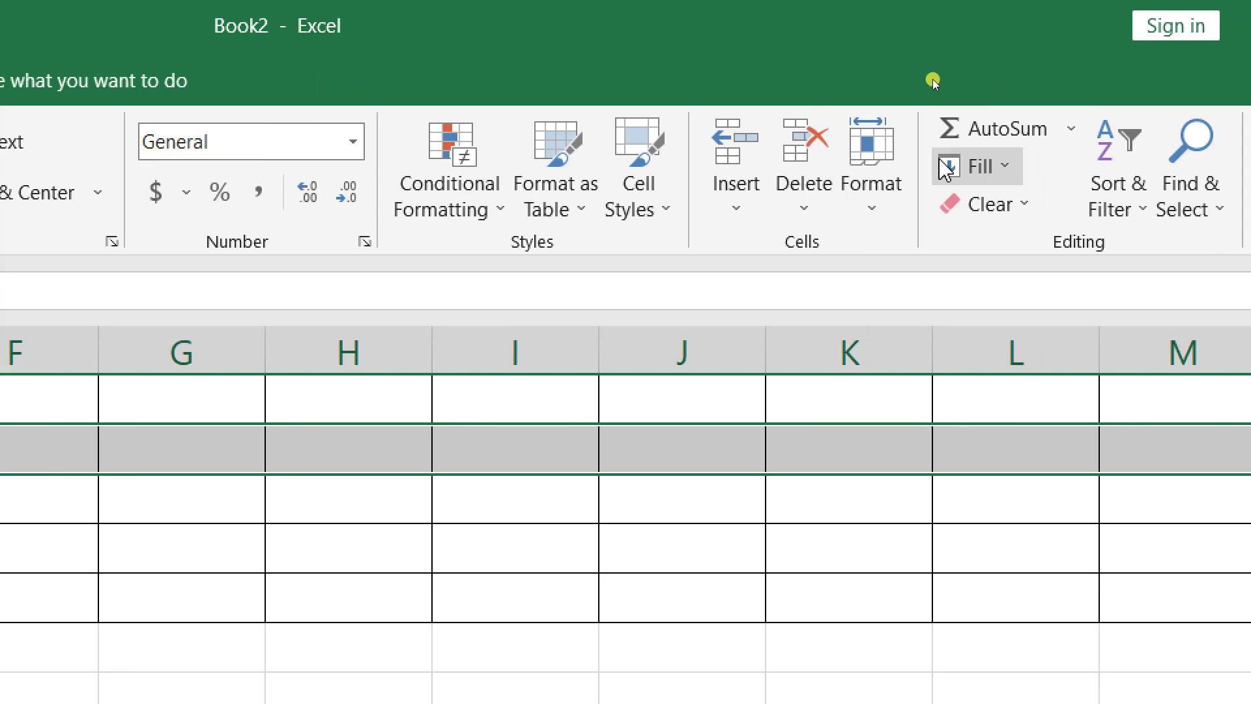
left_click(873, 202)
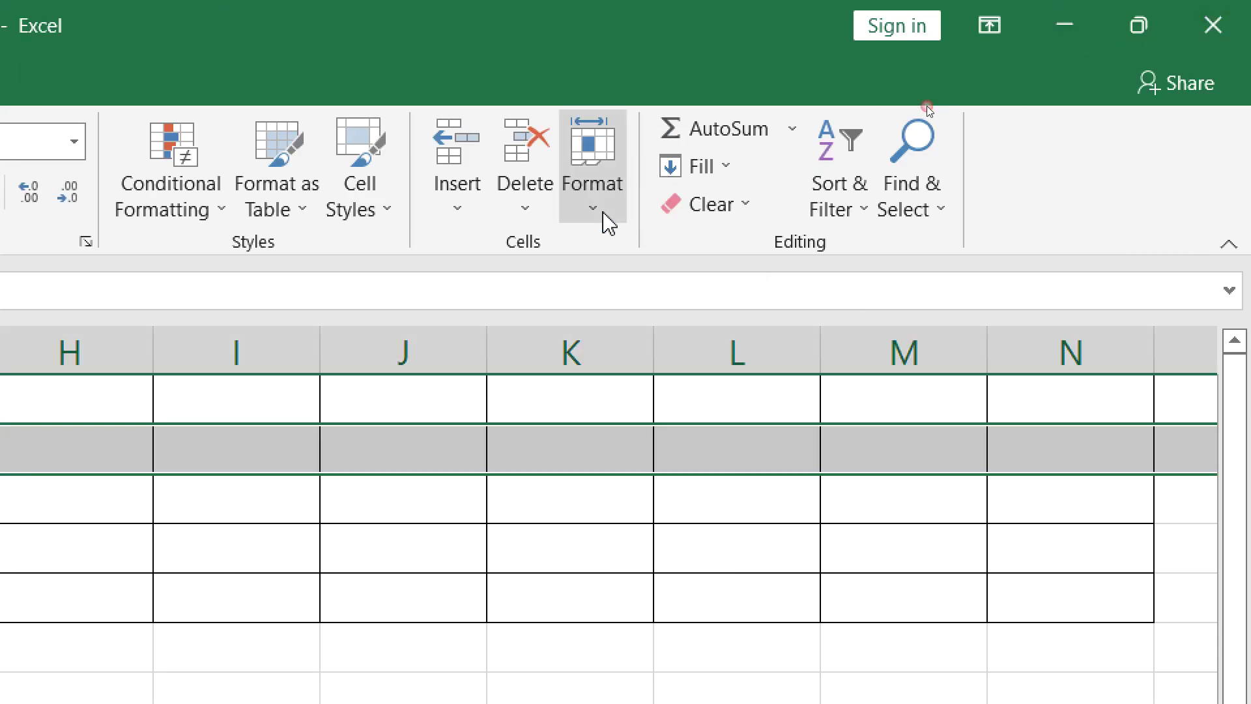
left_click(605, 221)
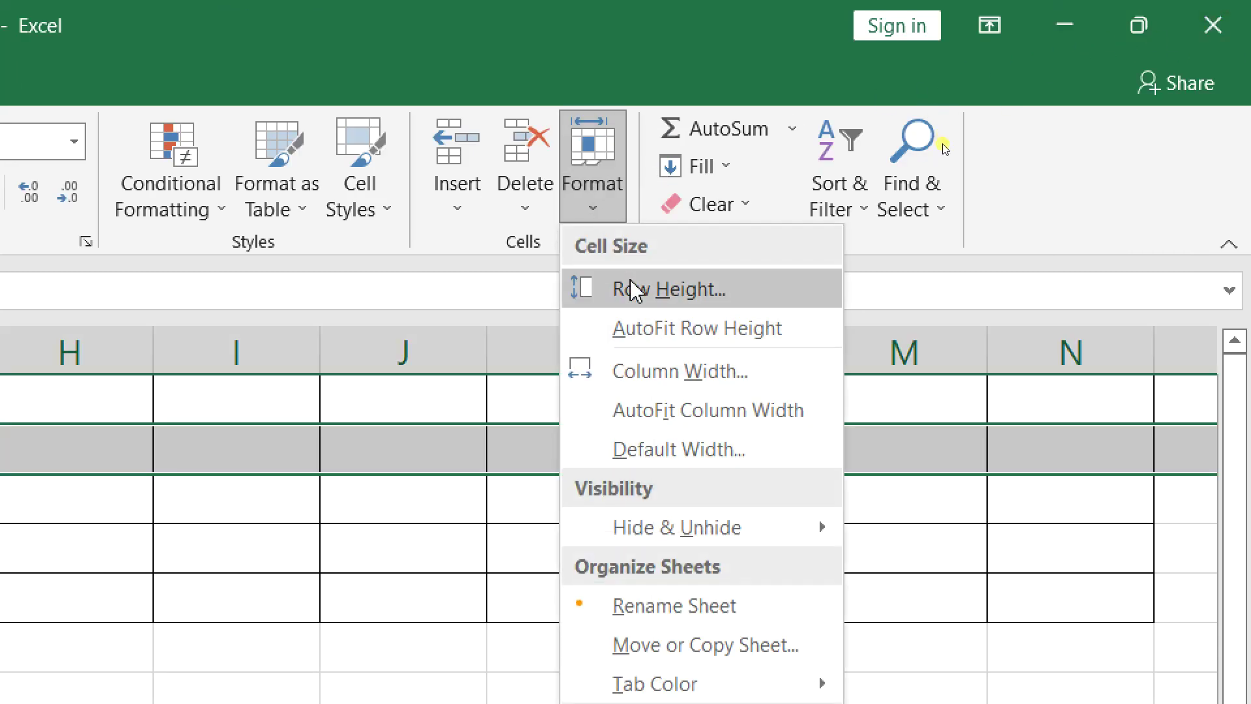
left_click(644, 306)
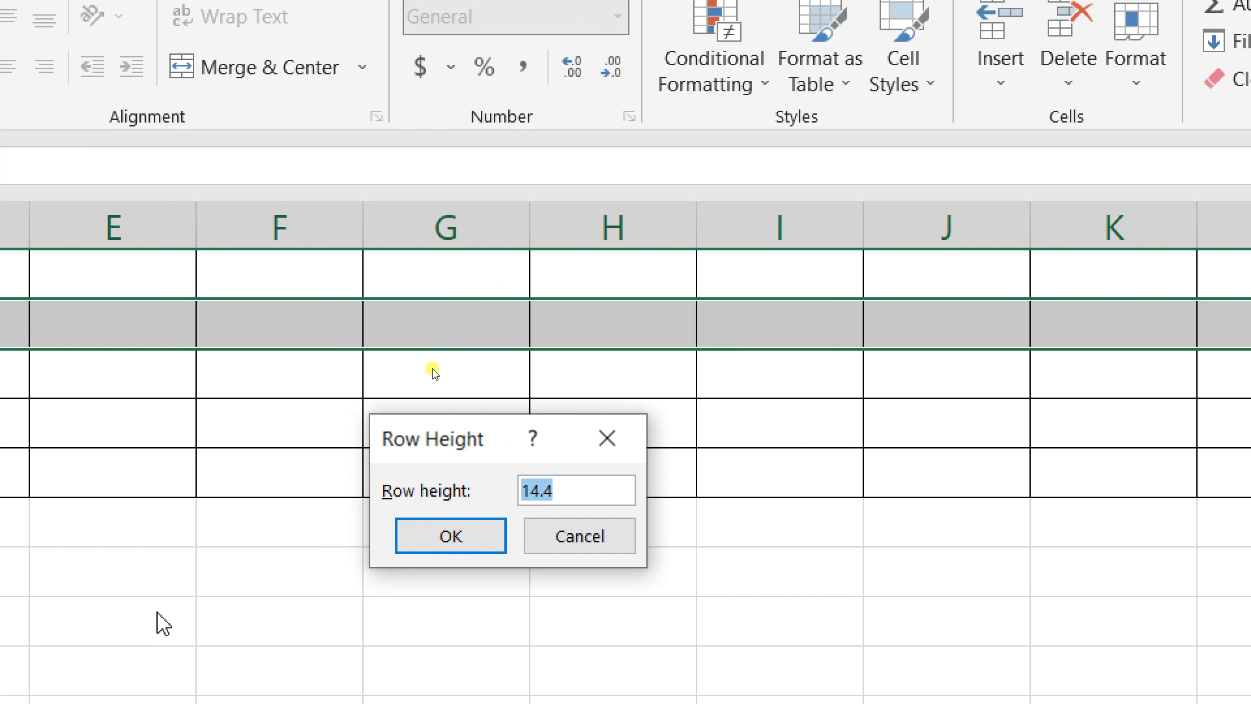
type("90")
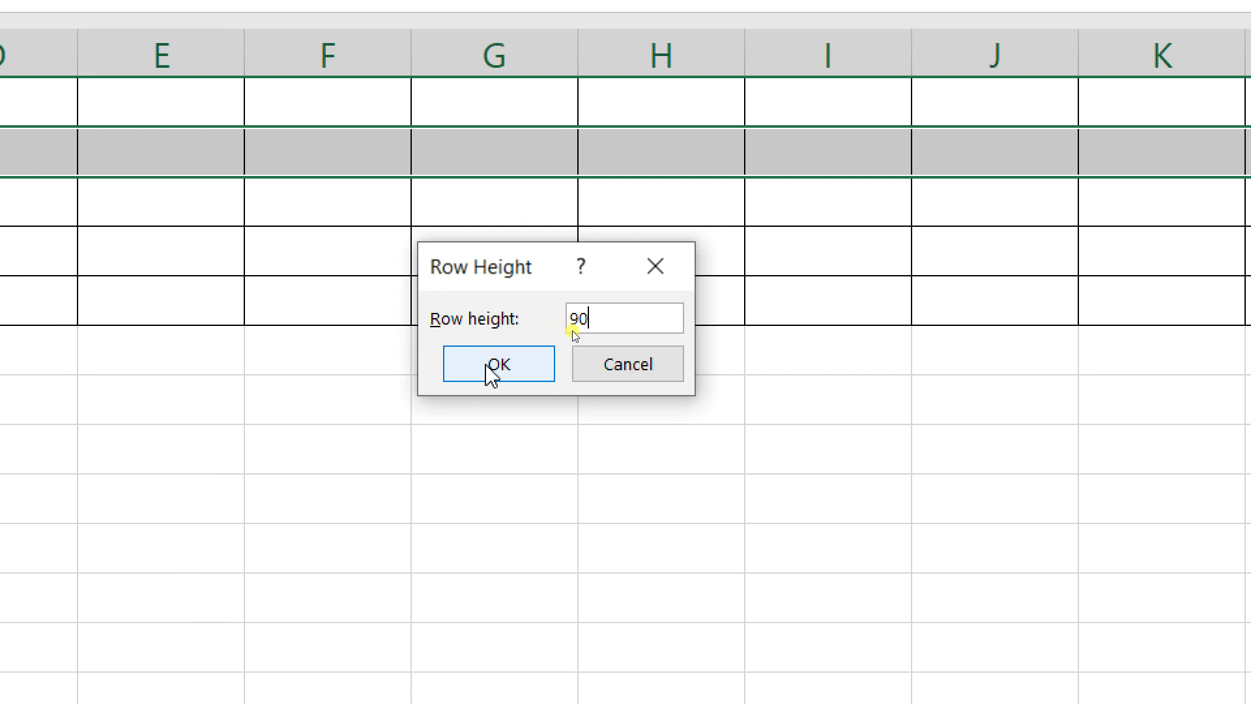
left_click(498, 364)
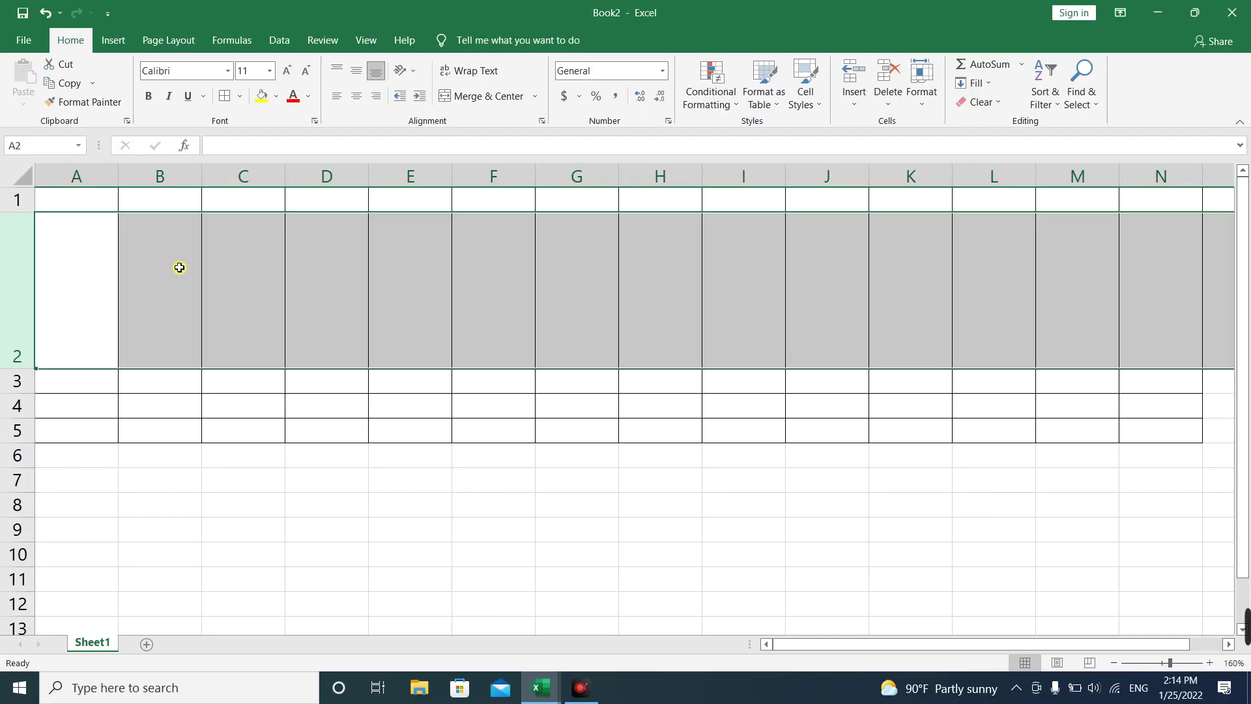
left_click(156, 382)
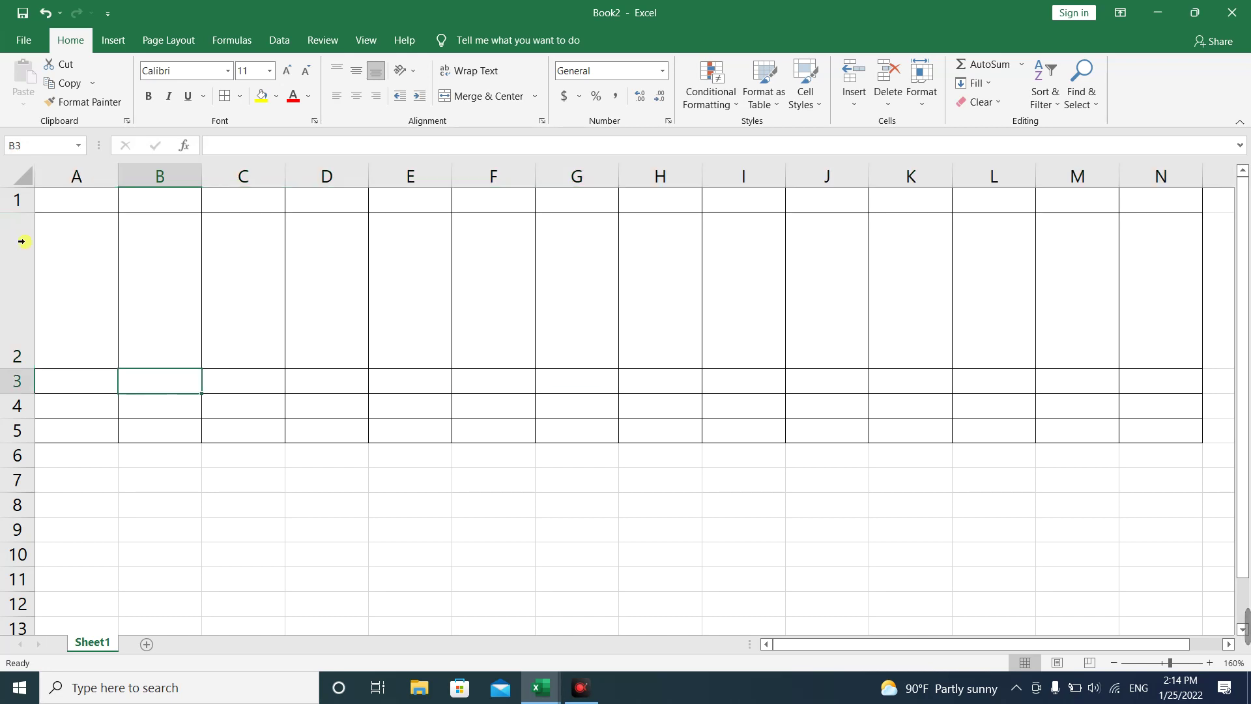
Step: Set the height of row 1 to 27
left_click(12, 203)
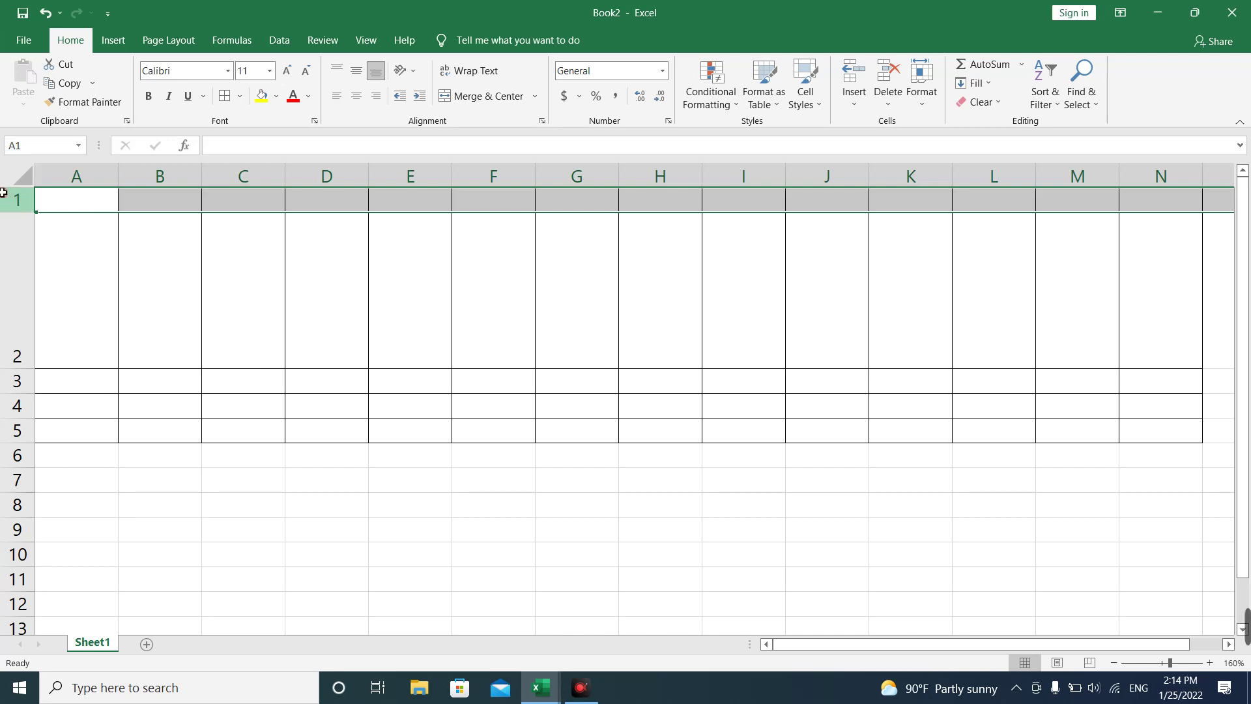
left_click(920, 99)
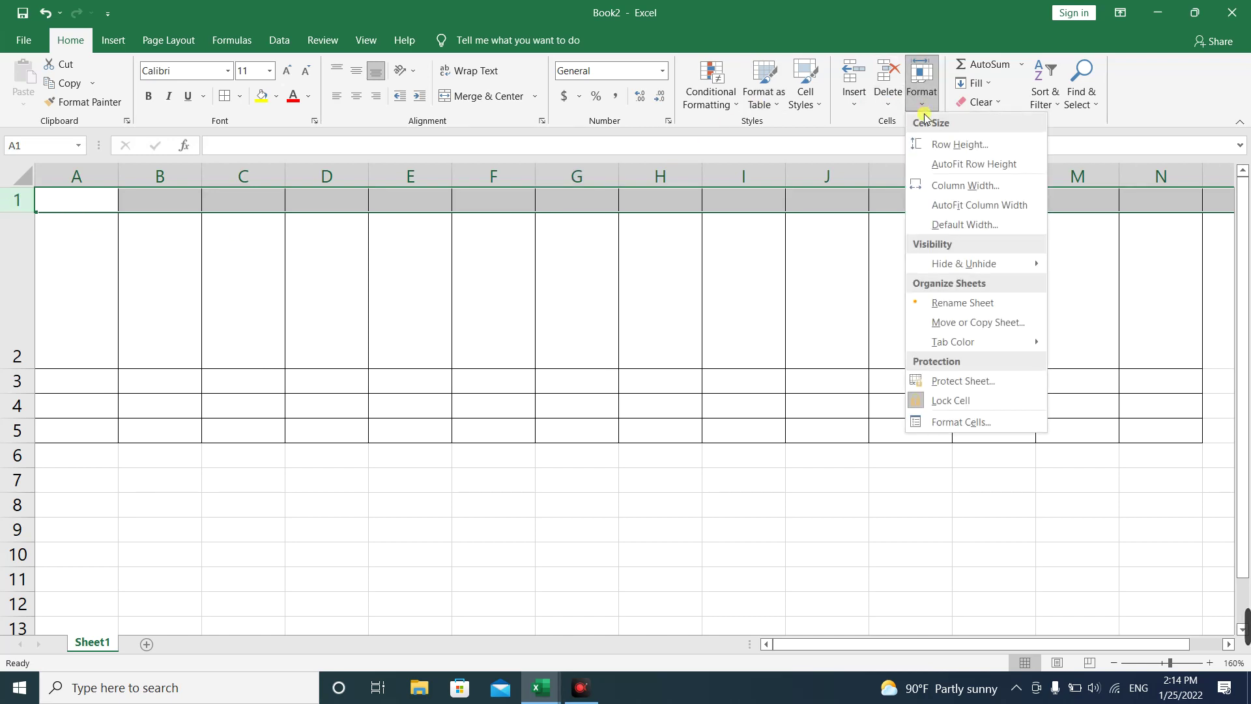
left_click(953, 146)
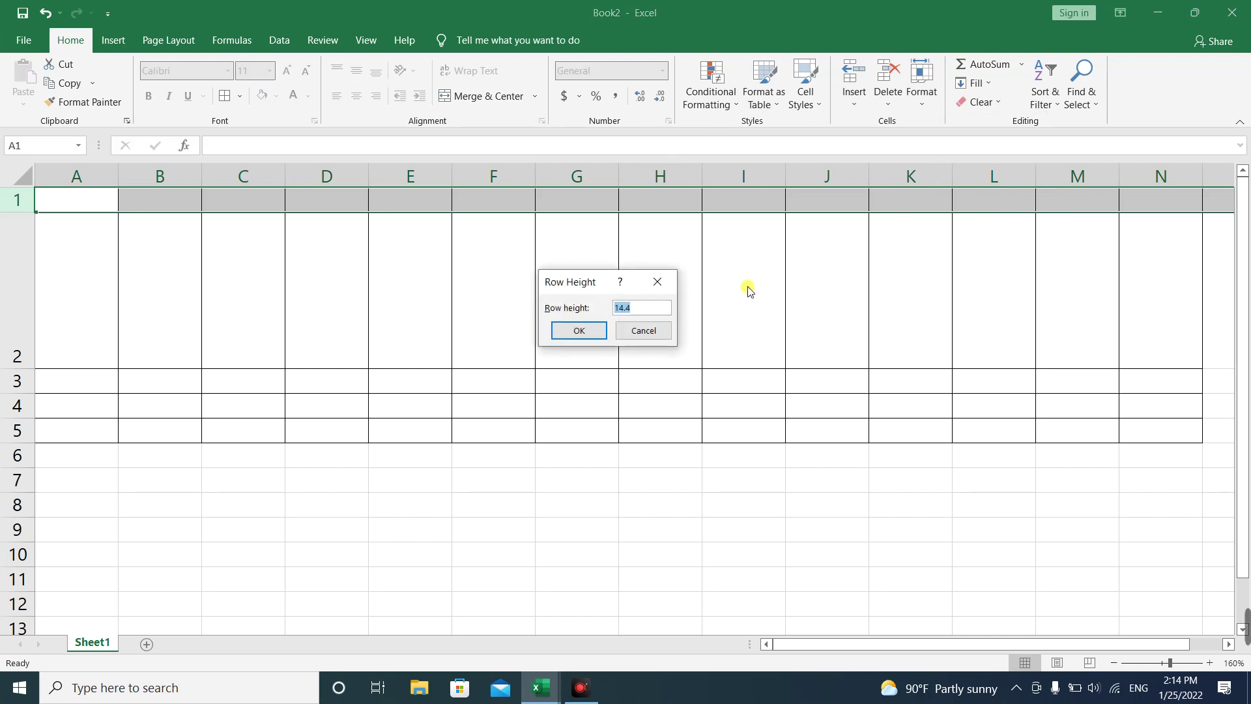
type("27")
left_click(577, 330)
left_click(165, 212)
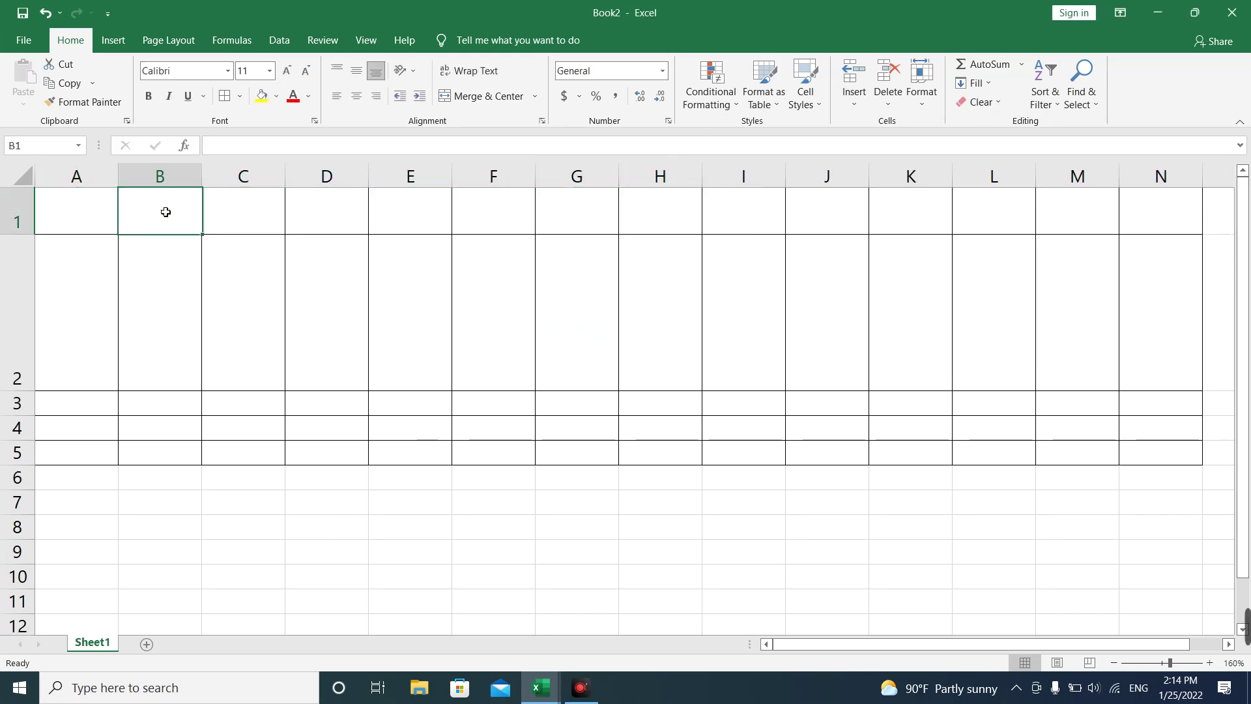
Step: Set the height of rows 3 to 5 to 27
left_click(16, 404)
left_click(15, 428)
left_click(15, 458)
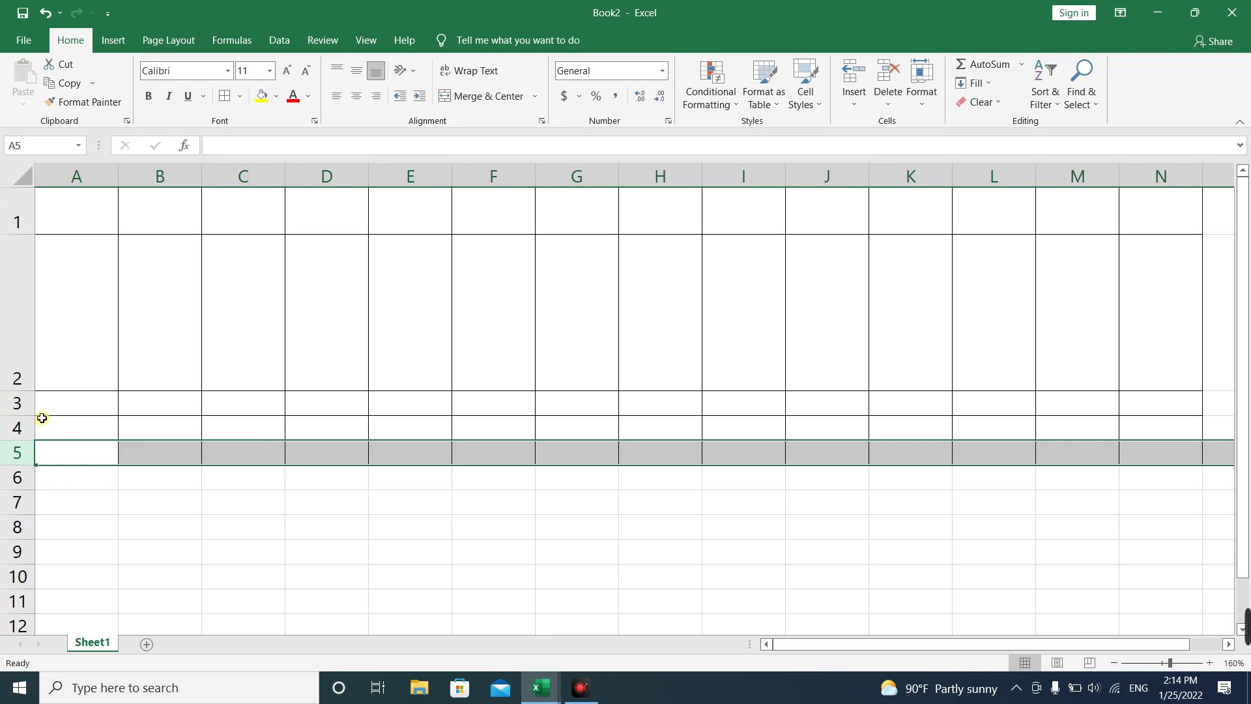
left_click(67, 408)
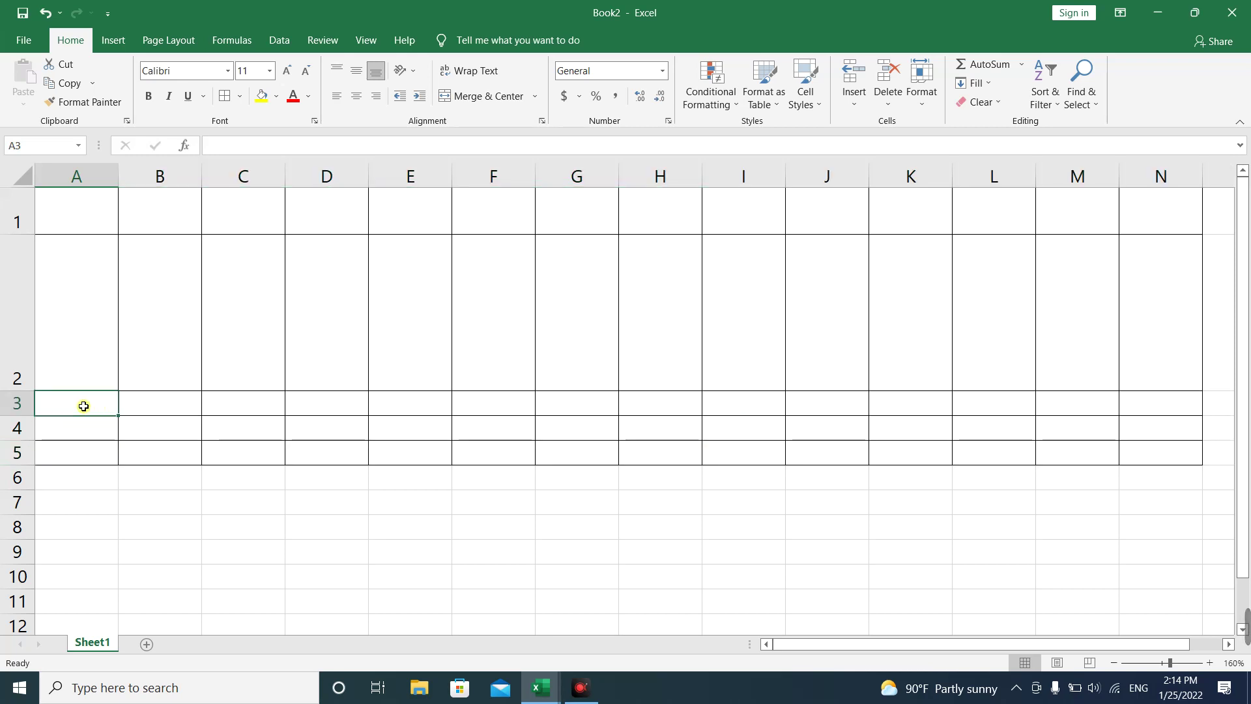
left_click_drag(19, 403, 13, 456)
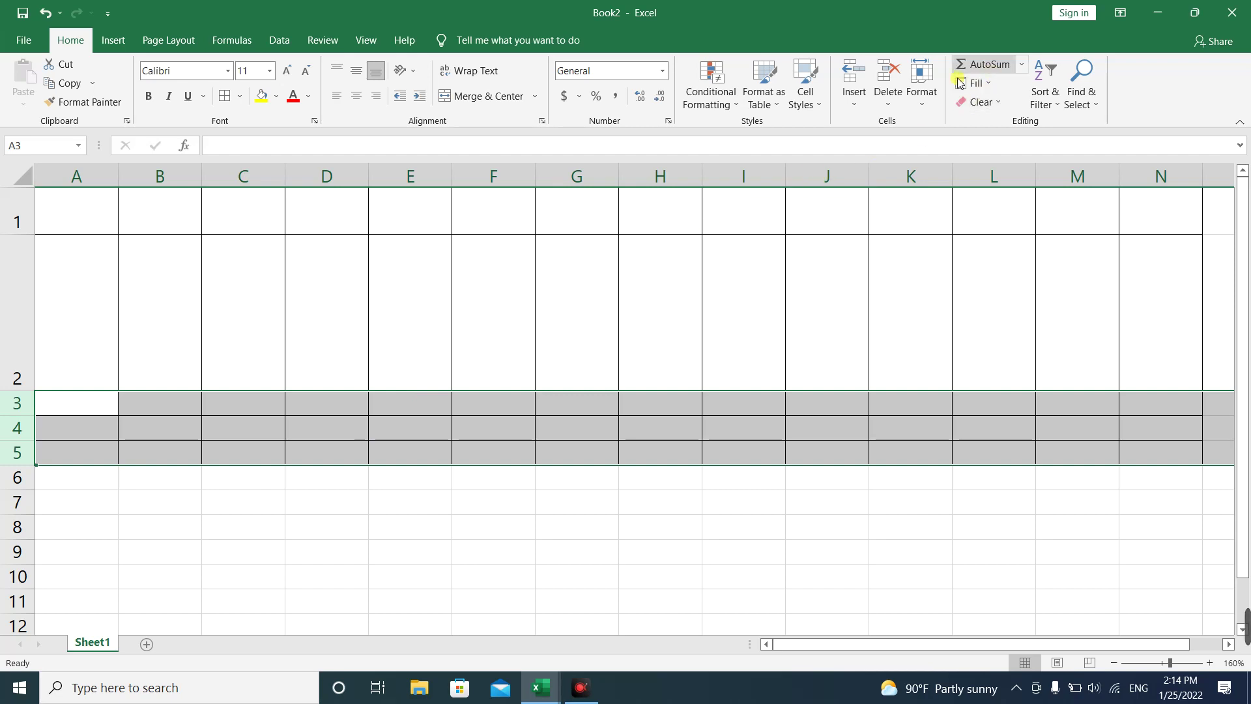
left_click(922, 91)
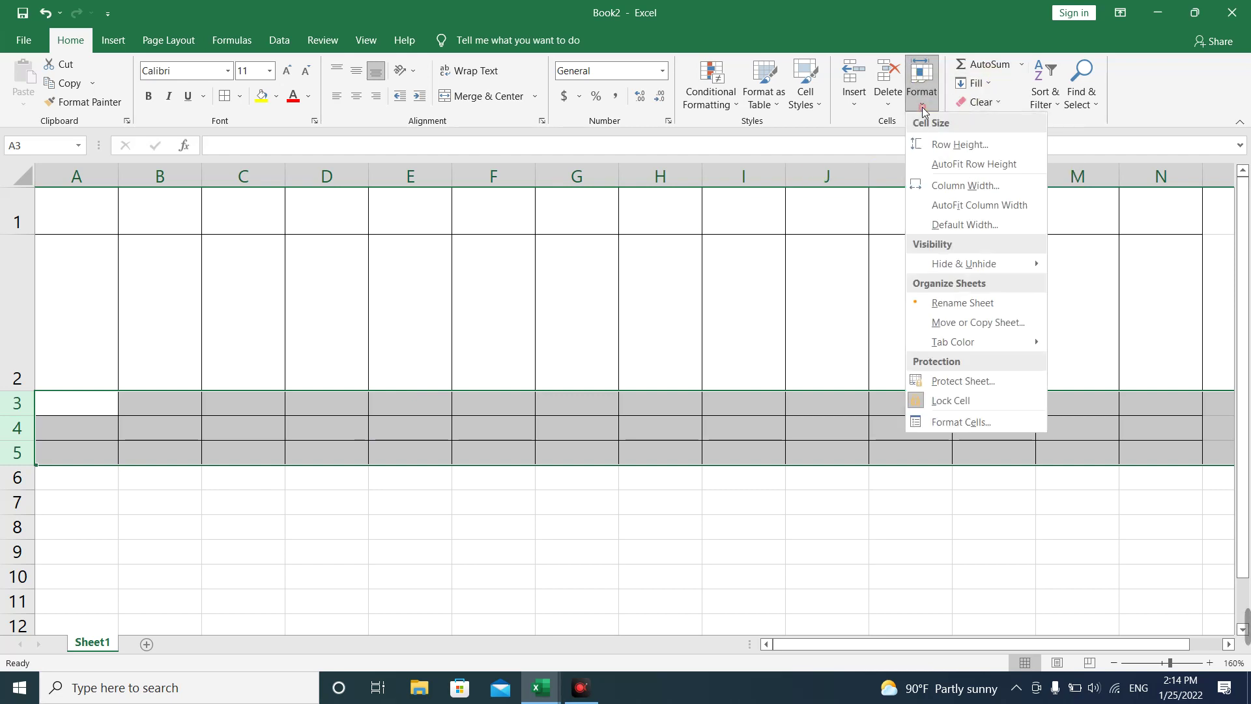
left_click(951, 141)
type("27")
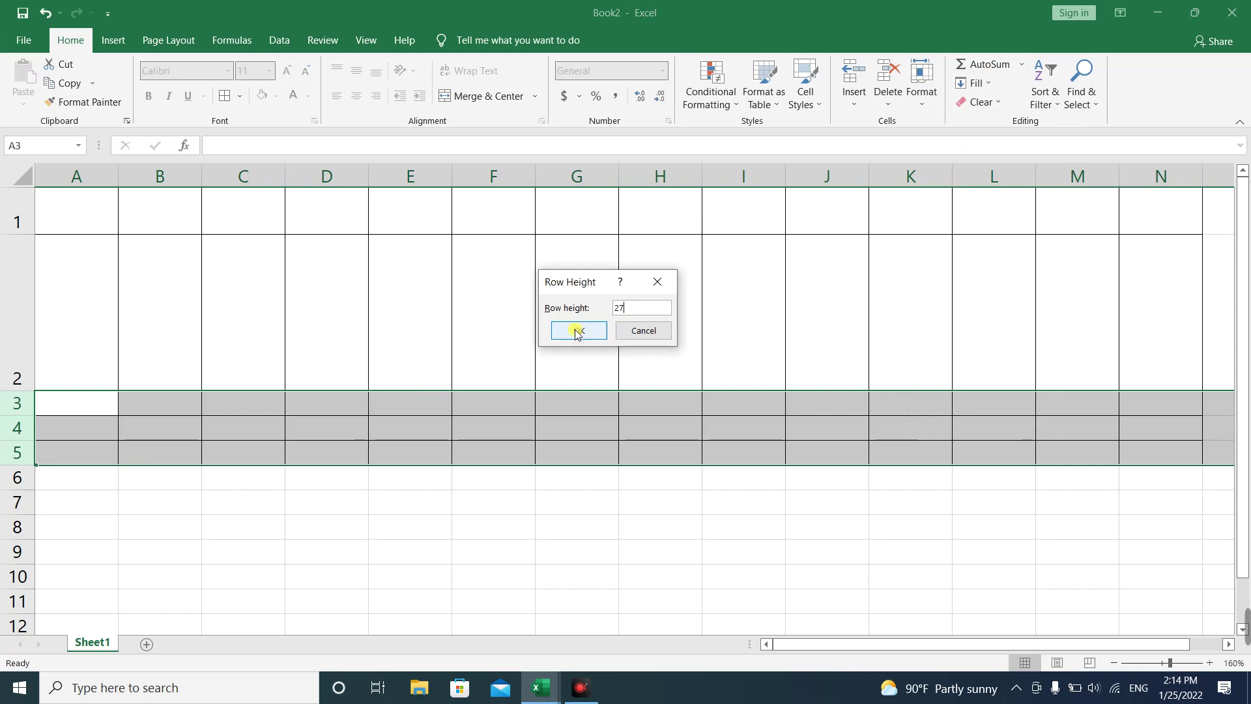
left_click(576, 331)
left_click(481, 420)
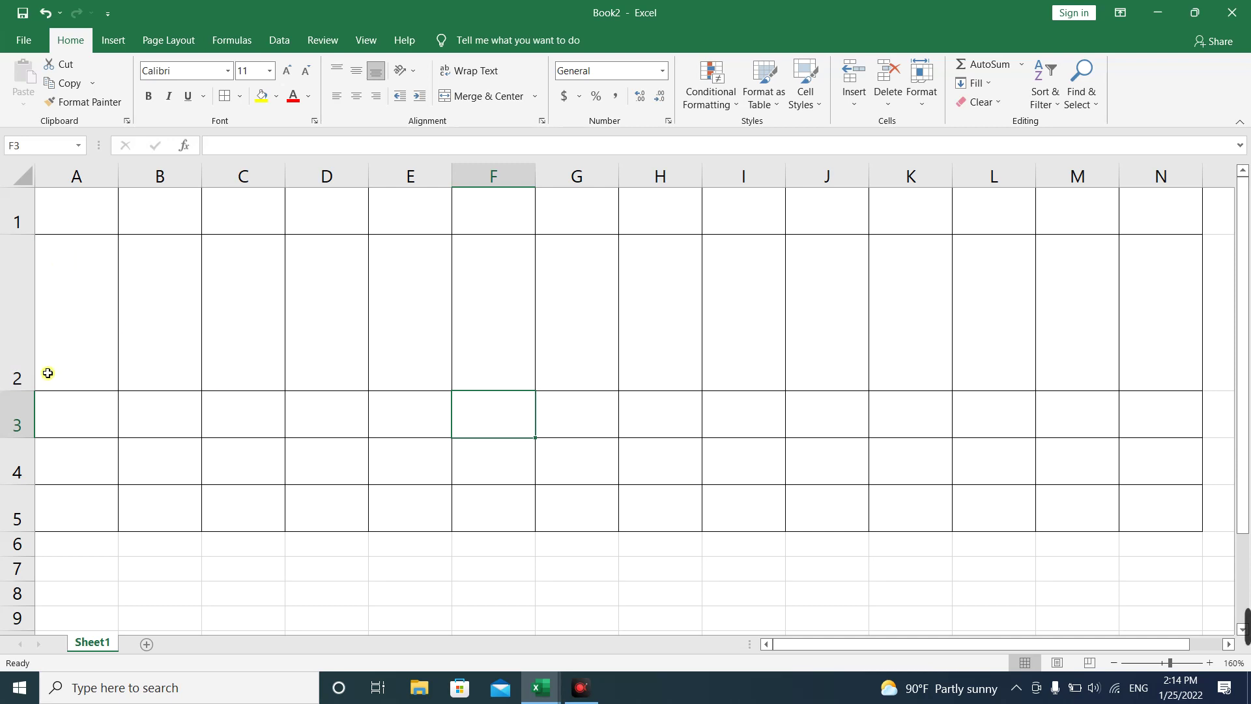
left_click(13, 326)
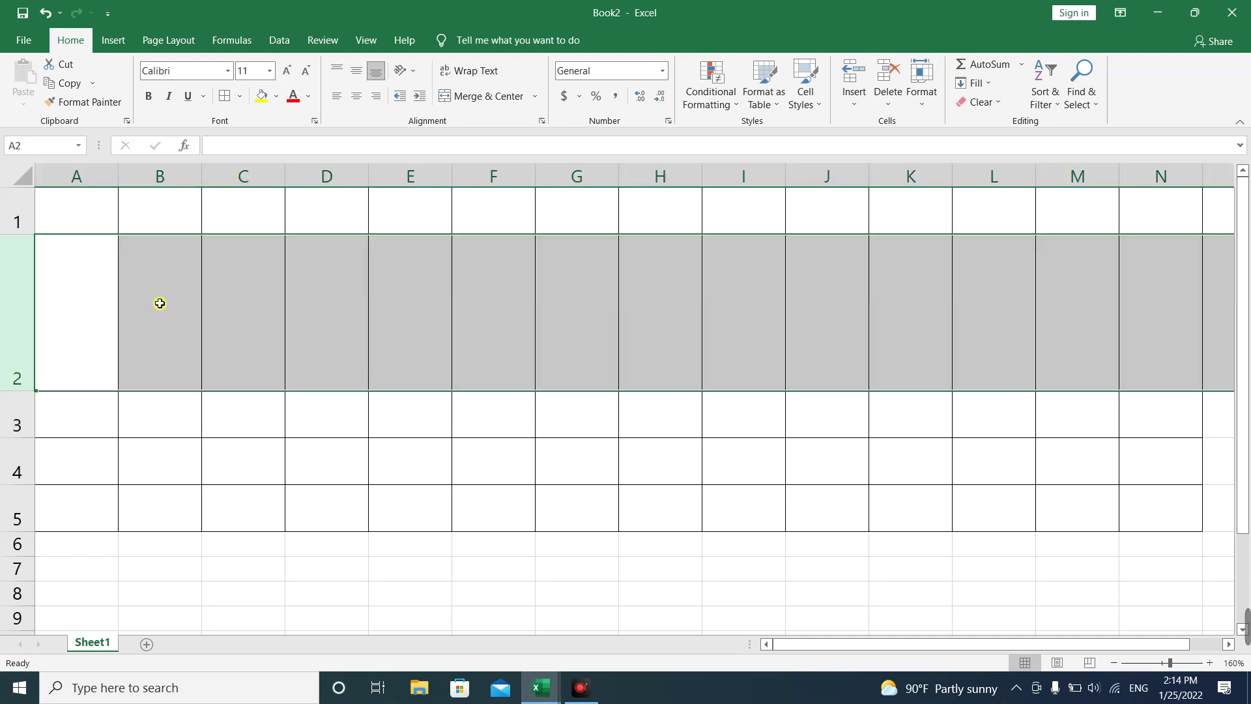
left_click(17, 219)
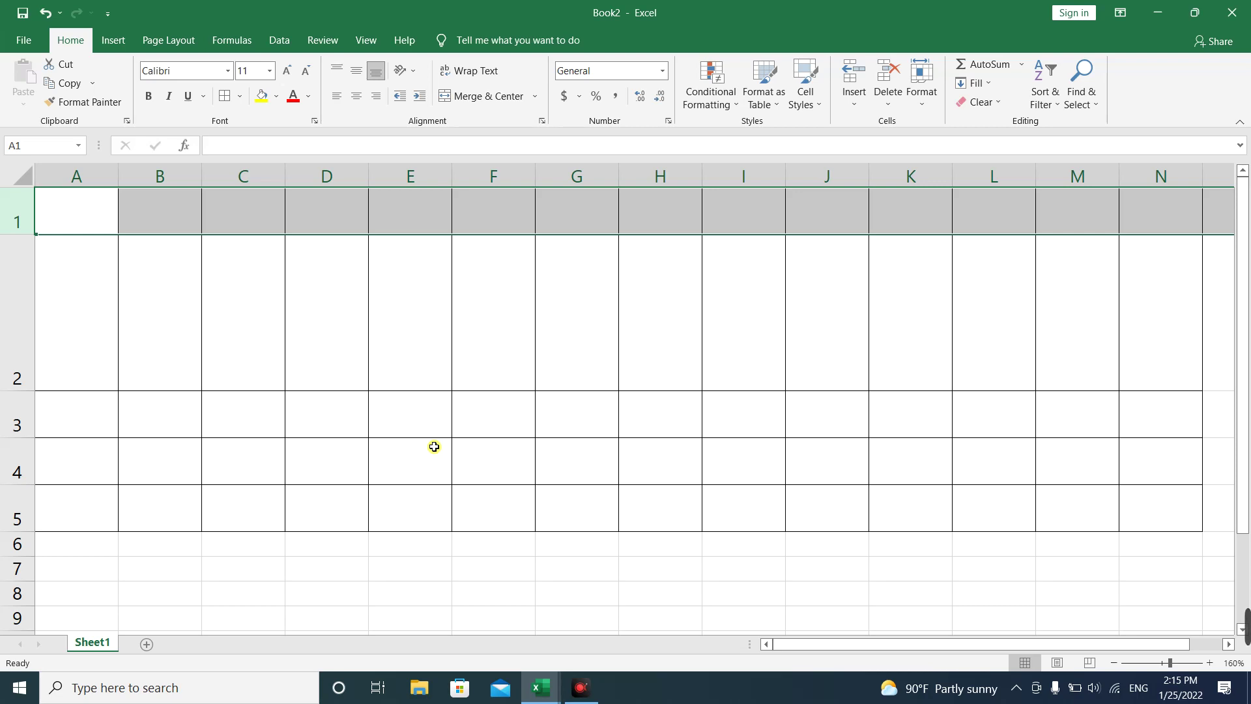
mouse_move(1246, 626)
left_click(885, 628)
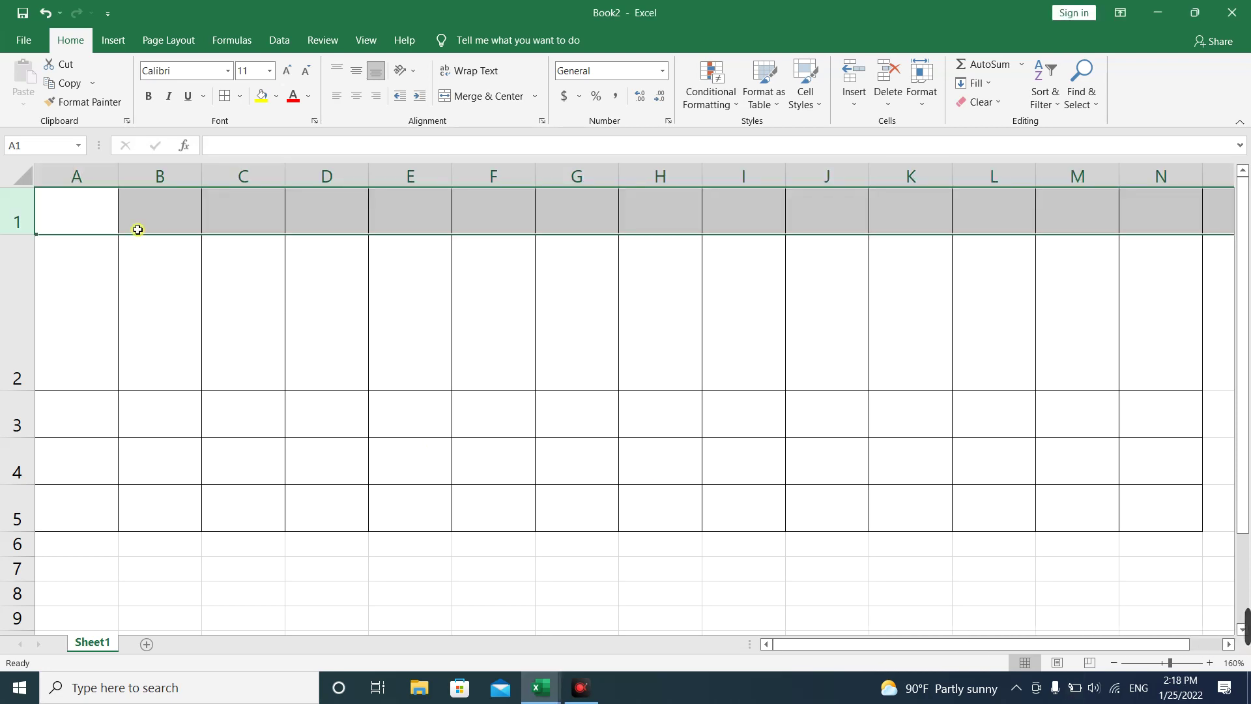
Step: Select column A in Book2, and look up the width of column A in the finished Khmer sample workbook
left_click(84, 175)
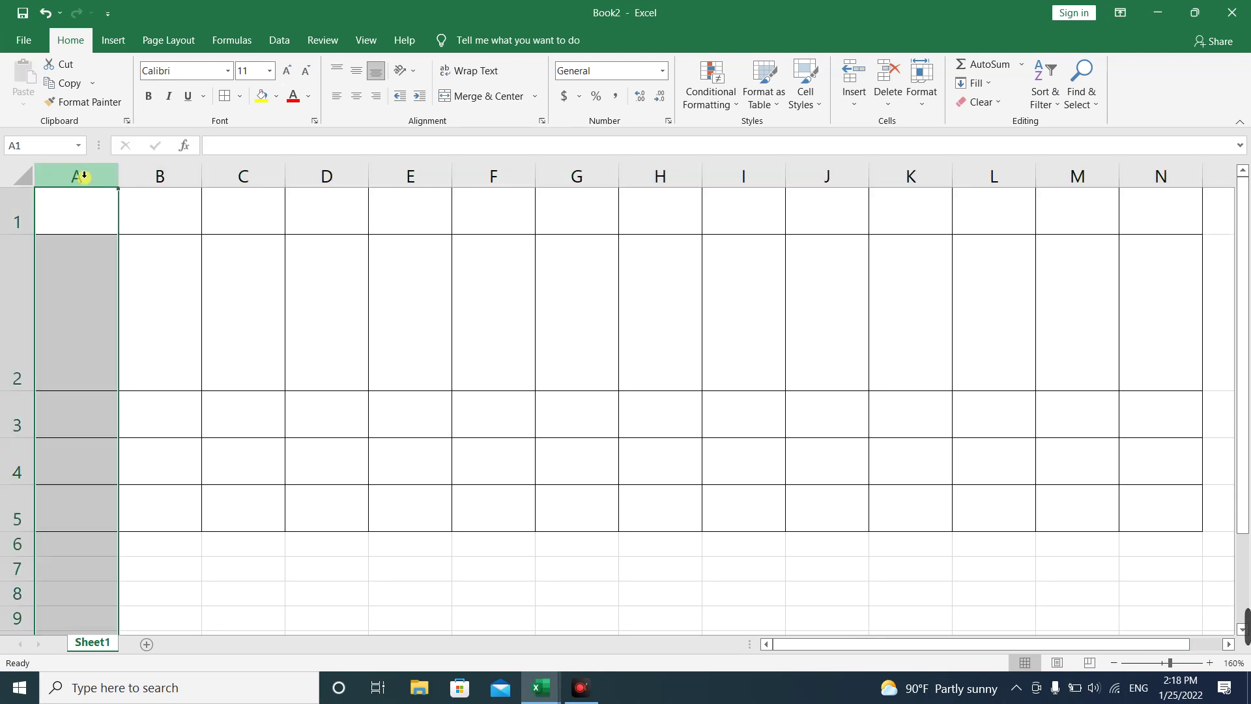
left_click(540, 687)
left_click(514, 622)
left_click(73, 259)
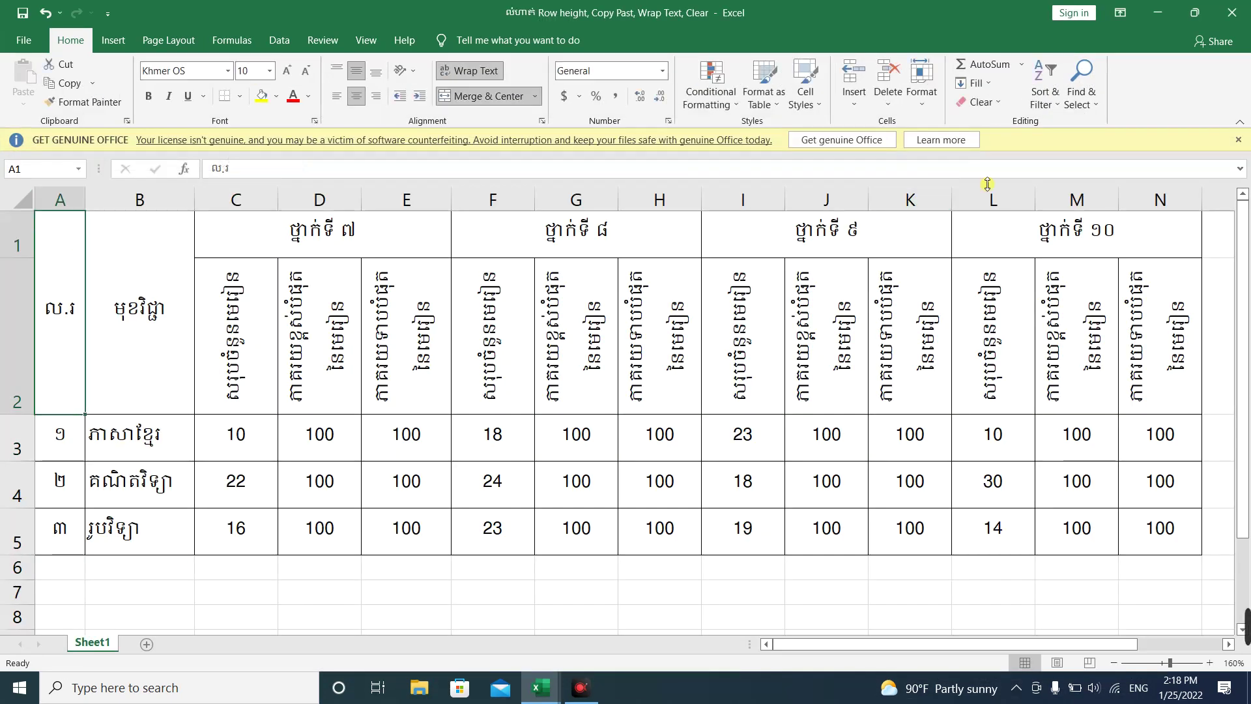
left_click(921, 82)
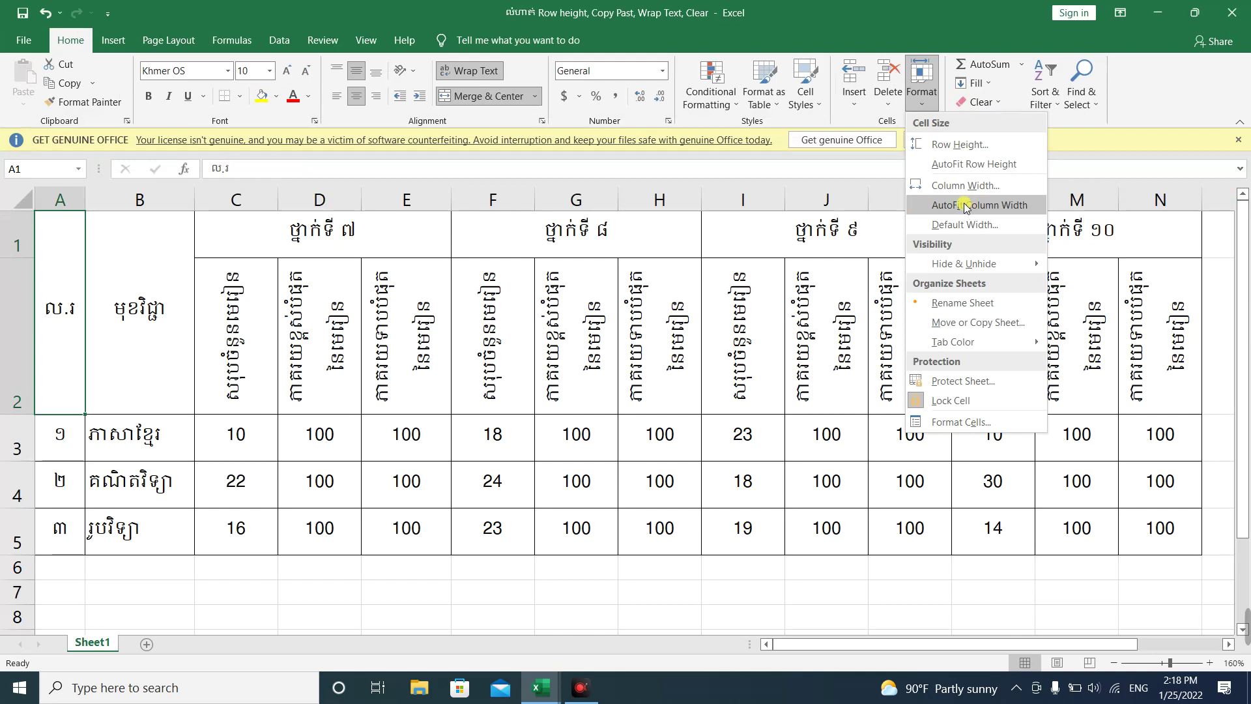
left_click(964, 186)
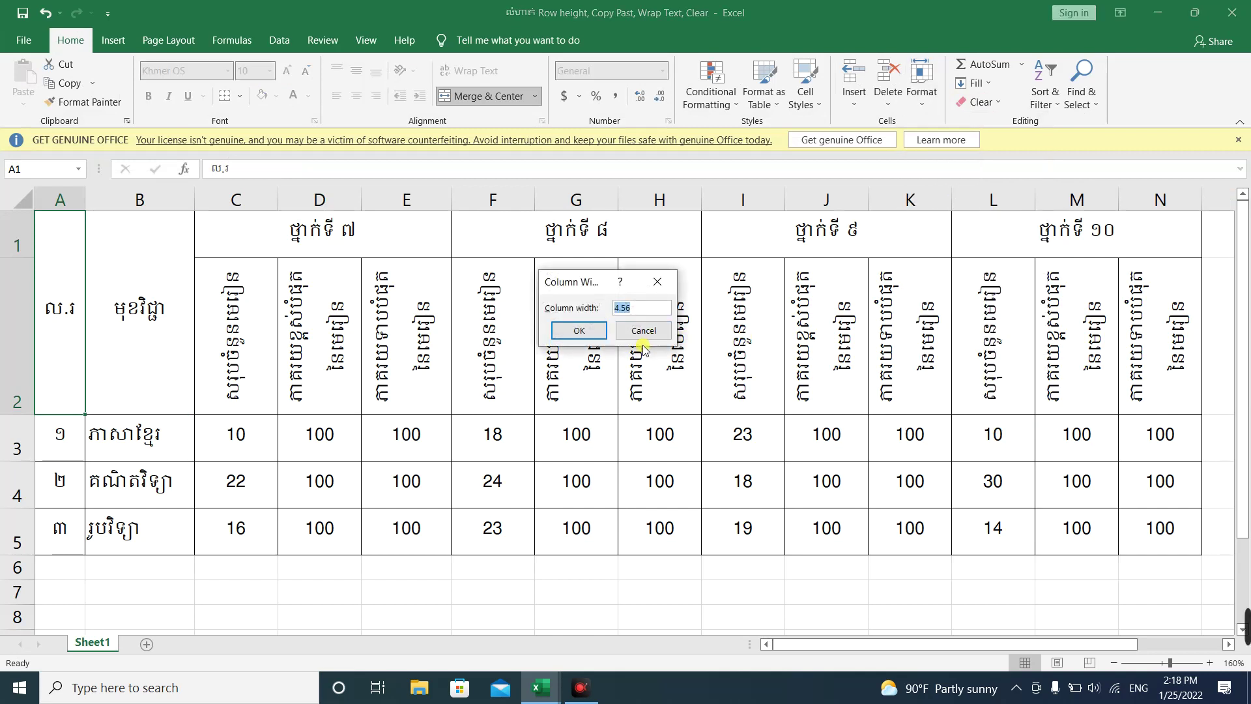
left_click(643, 331)
left_click(1160, 12)
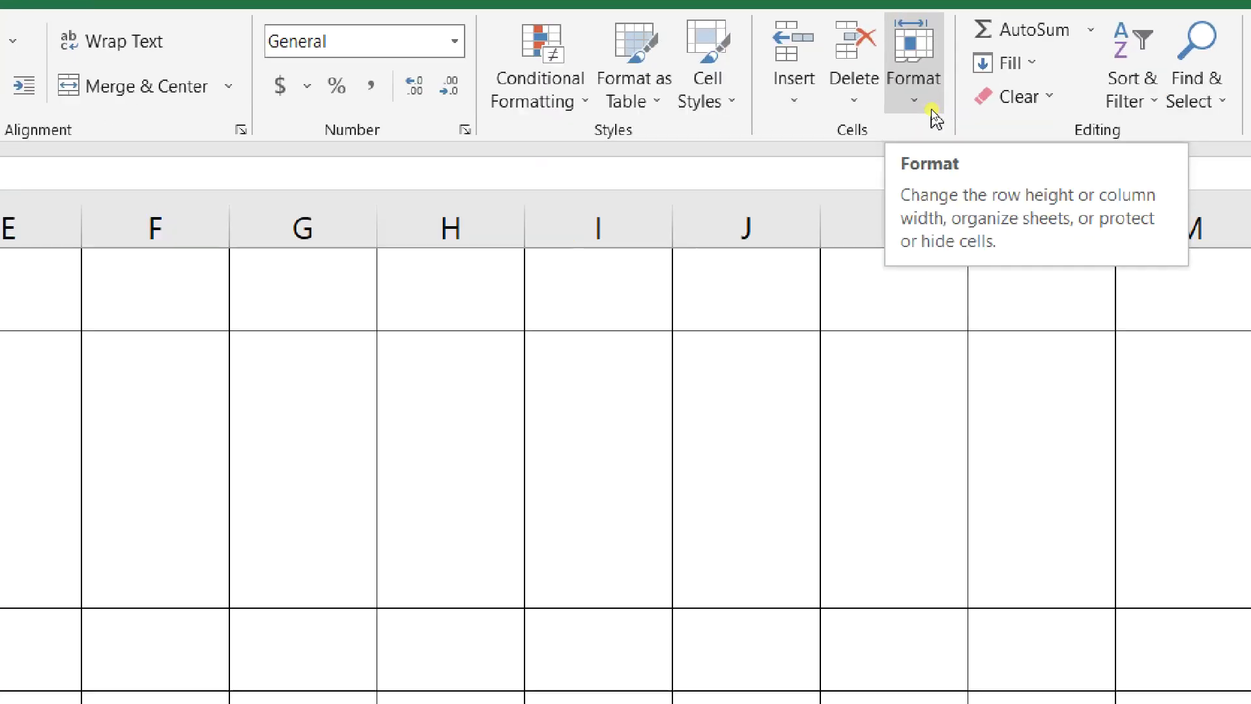
Step: Set the width of column A in Book2 to 5
left_click(927, 106)
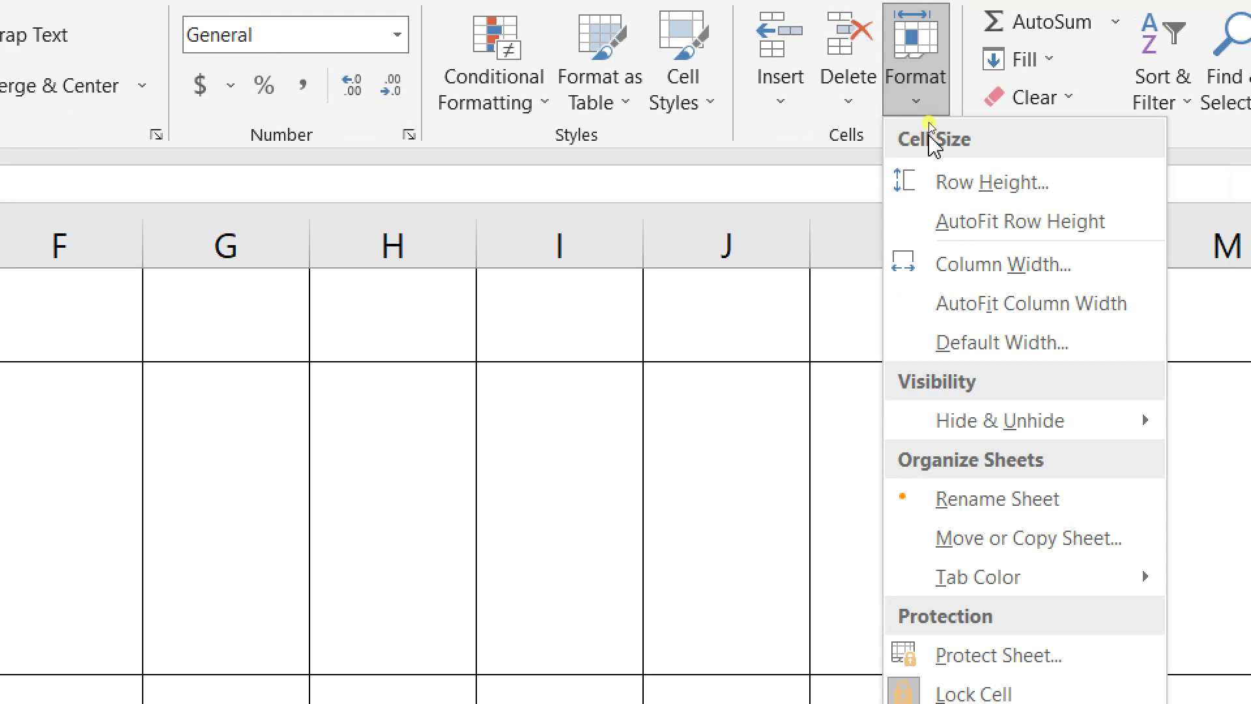
left_click(990, 267)
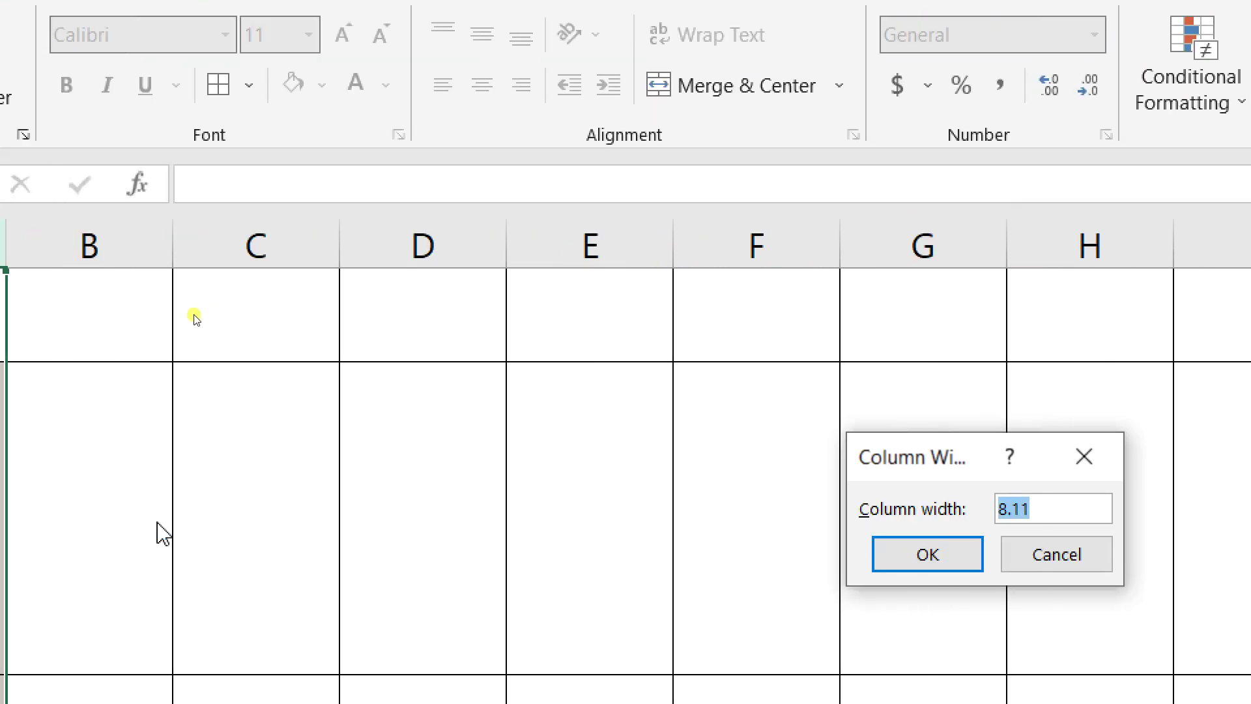
type("5")
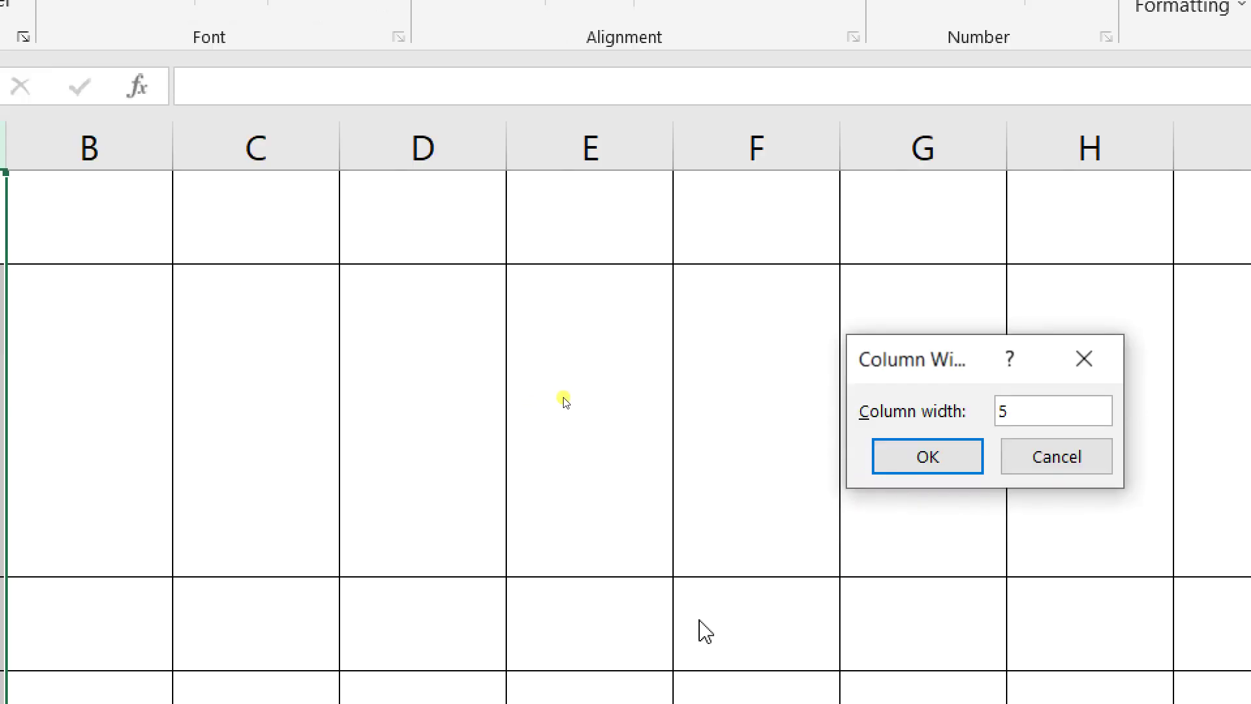
left_click(939, 468)
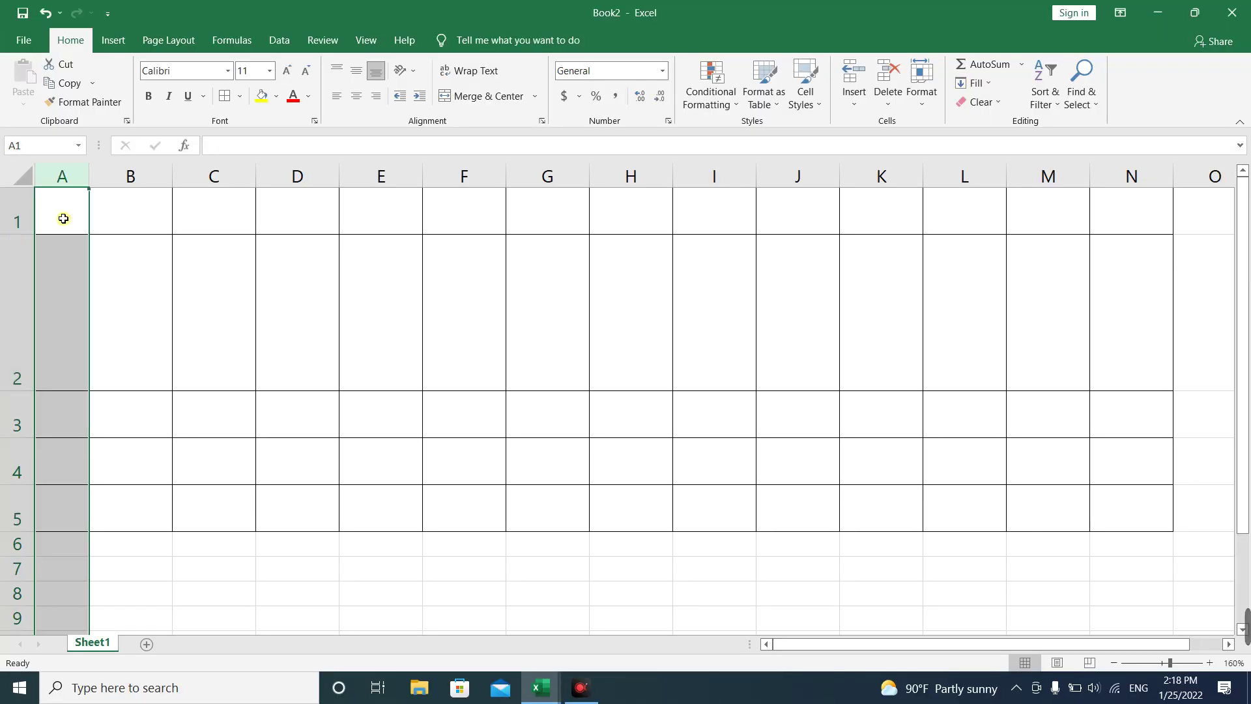
Step: Set the width of columns B through N to 10
left_click(132, 184)
left_click_drag(132, 184, 1125, 173)
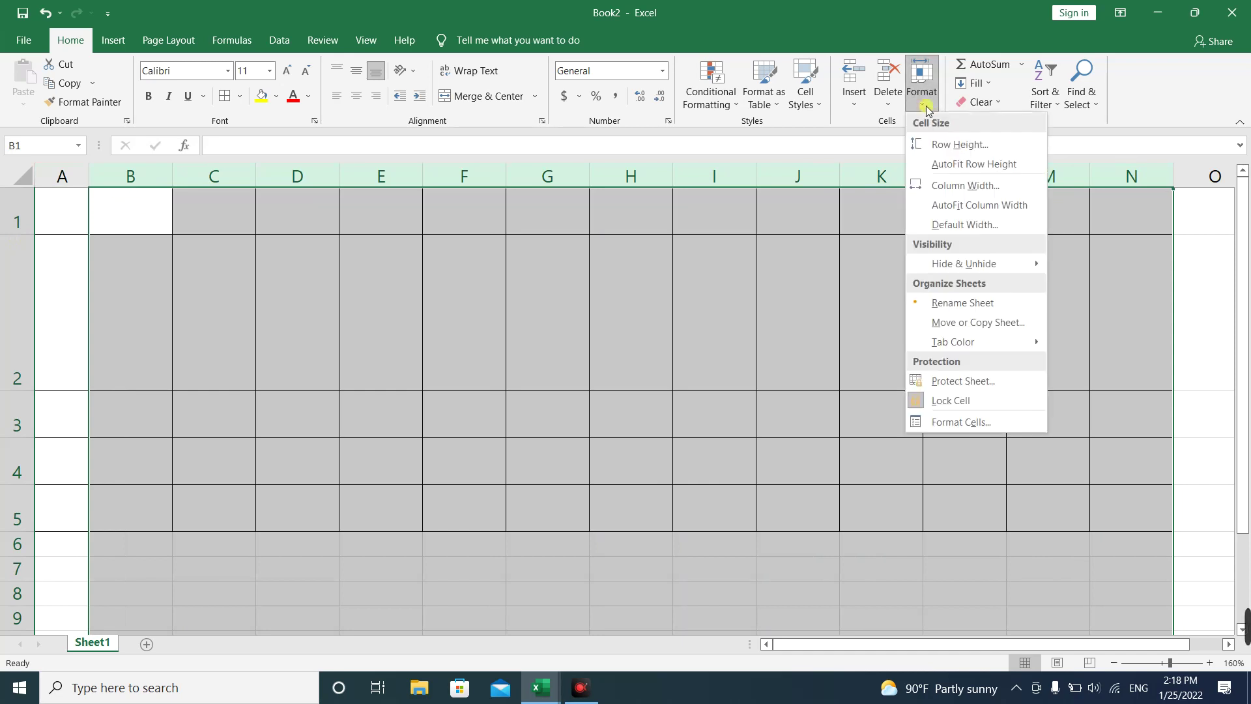
left_click(960, 188)
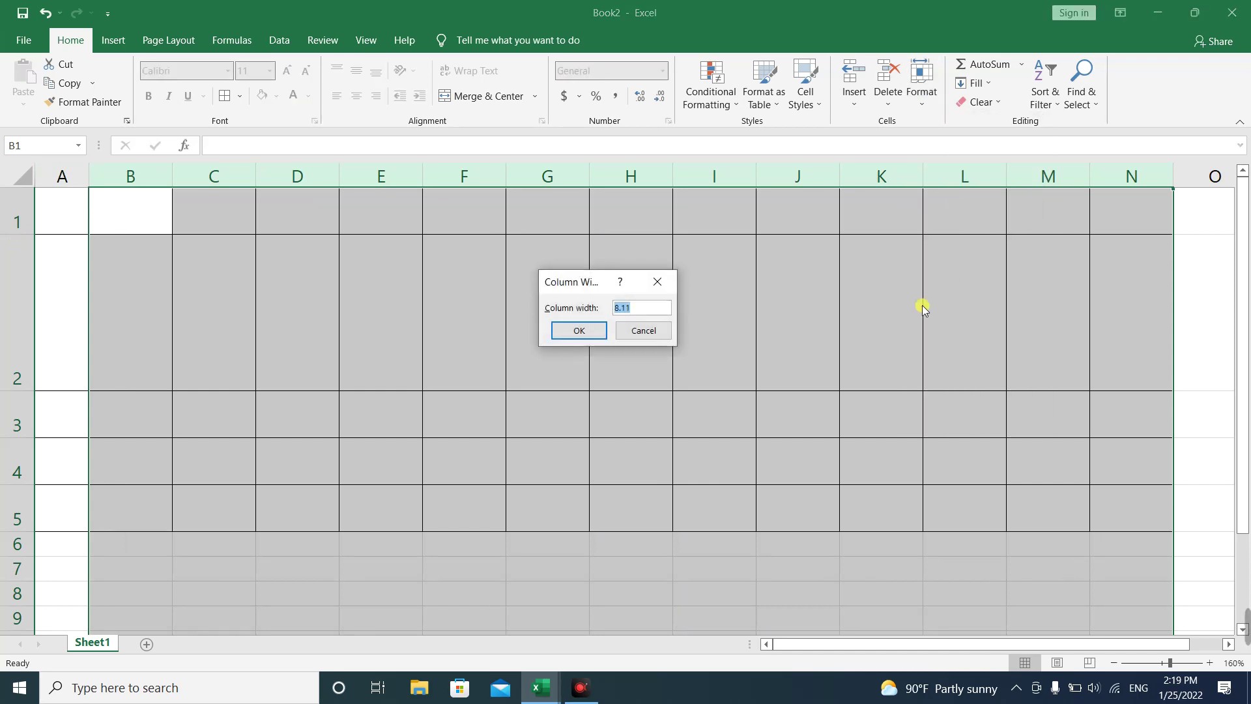
type("10")
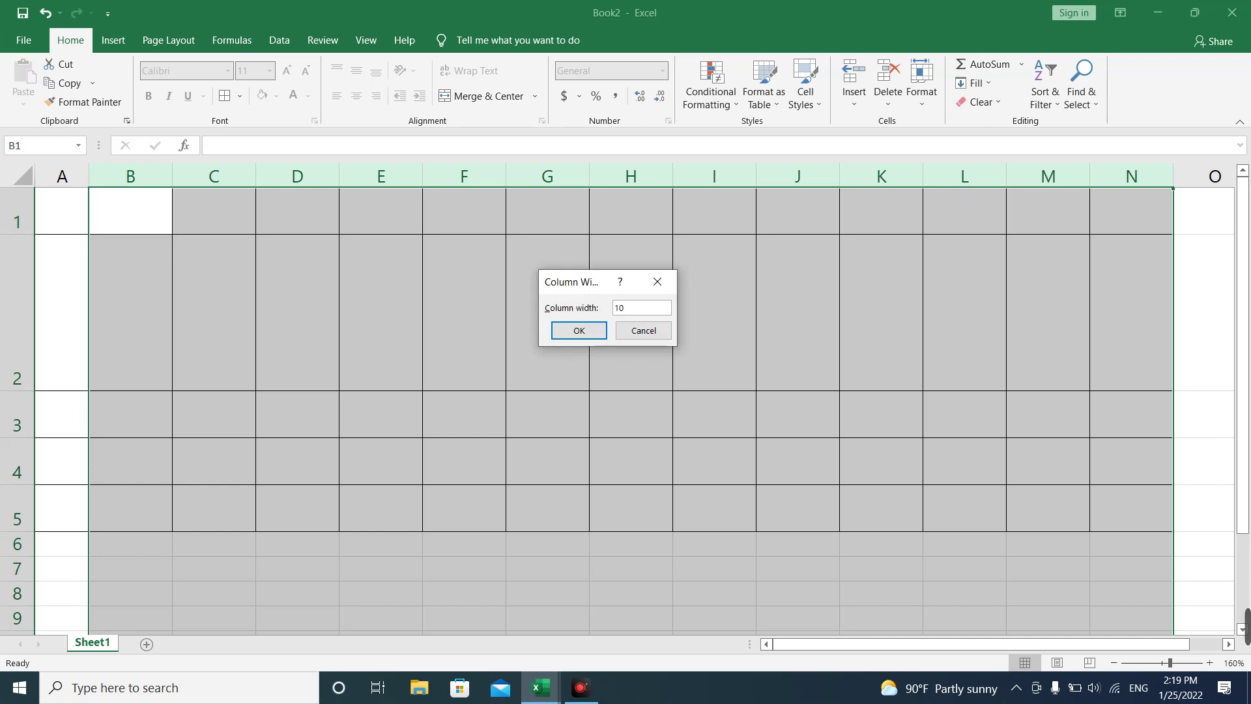
left_click(578, 330)
left_click(562, 400)
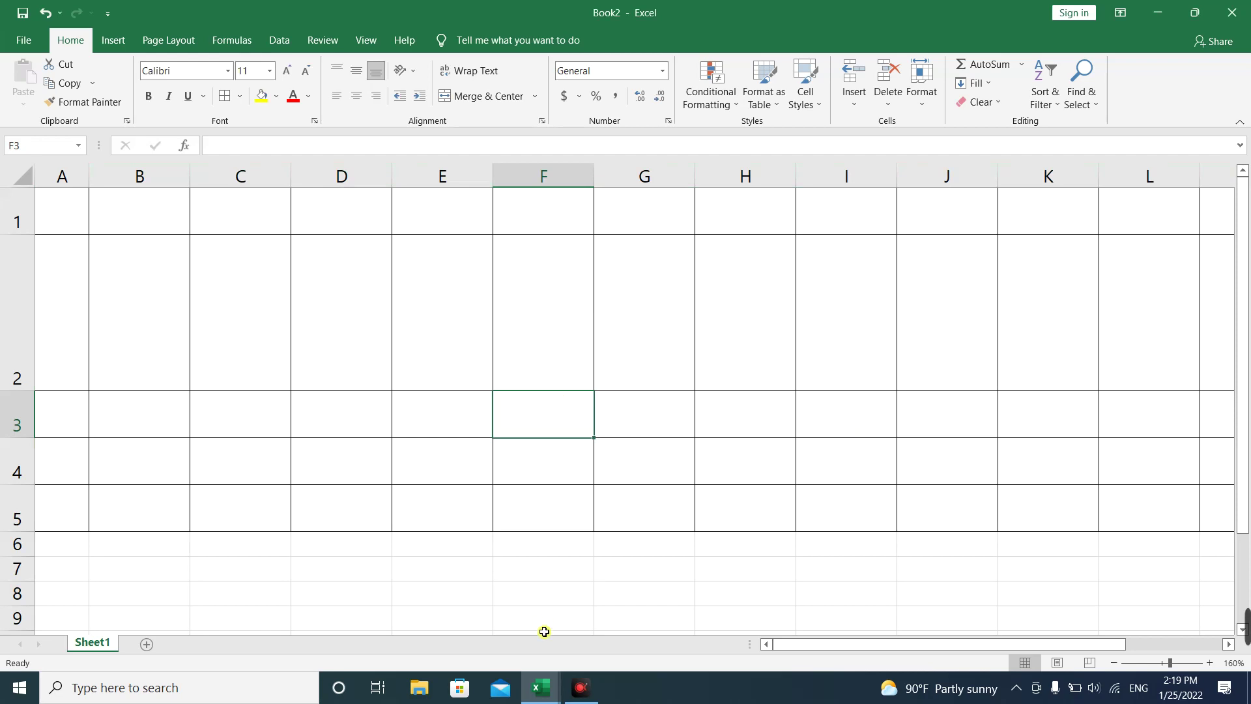
Step: Examine the merged header cells and rotated row 2 headings in the finished Khmer sample workbook, and return to Book2
mouse_move(541, 688)
left_click(474, 624)
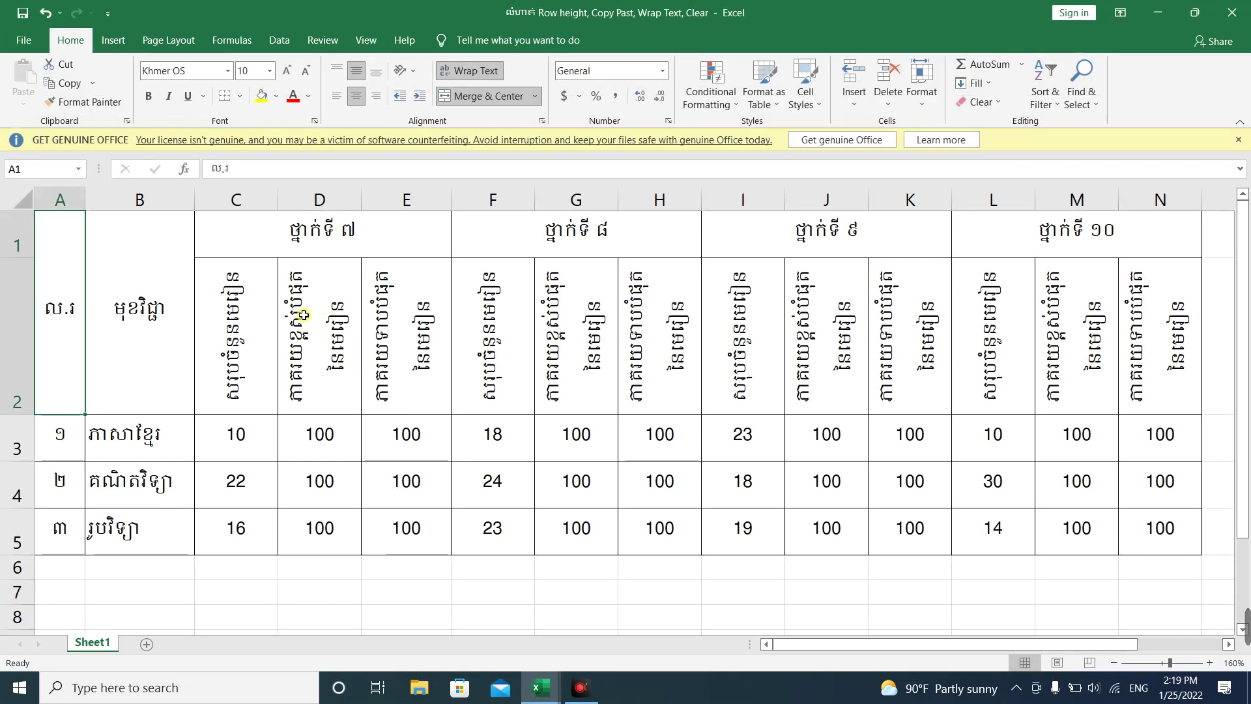
left_click(1156, 13)
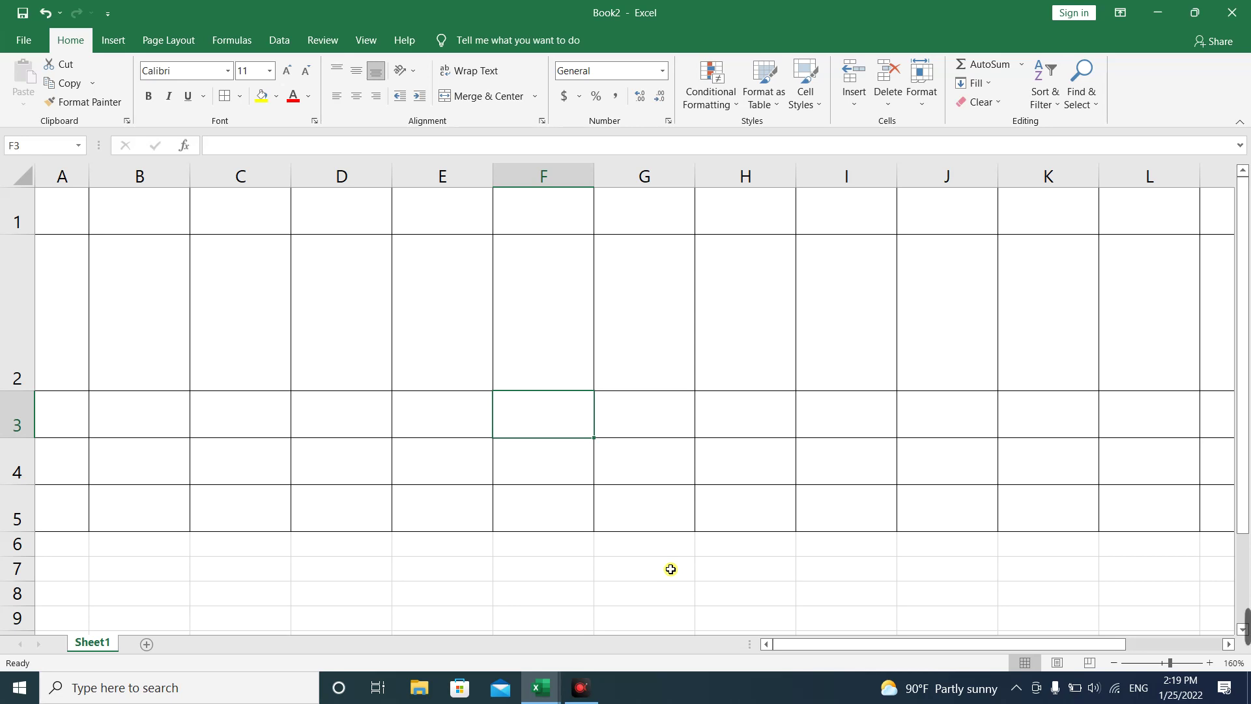
left_click(884, 626)
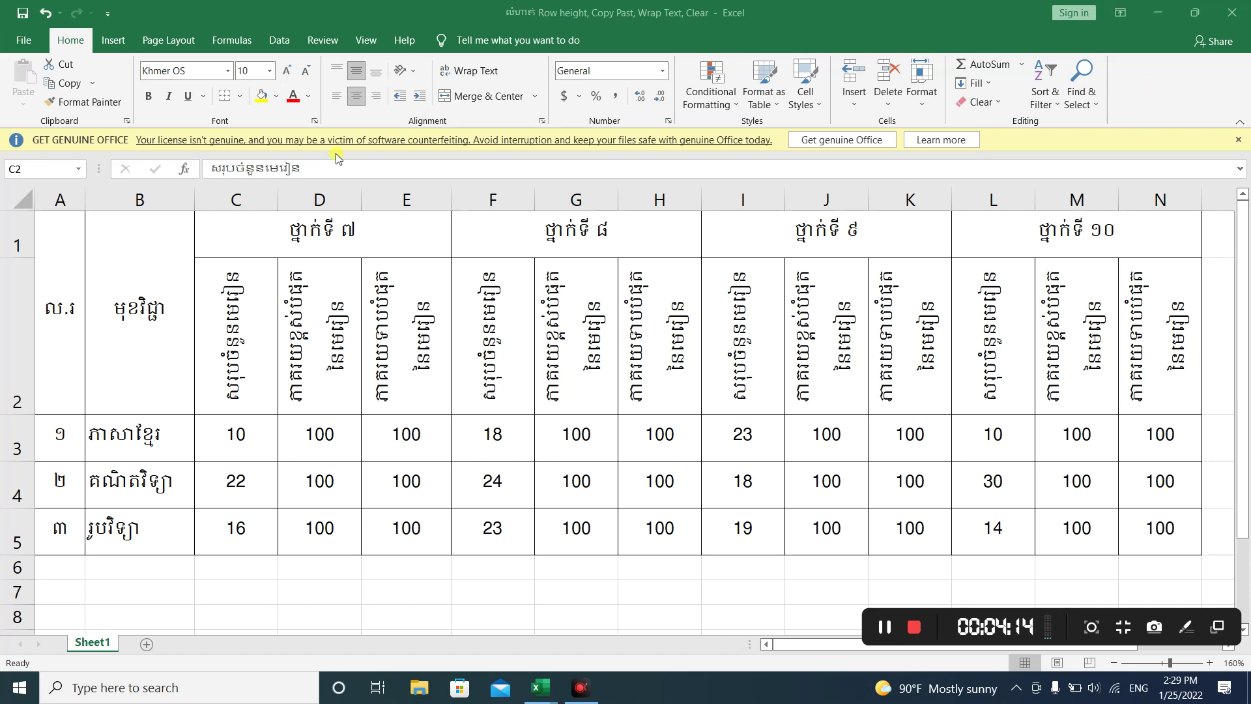
left_click(1042, 454)
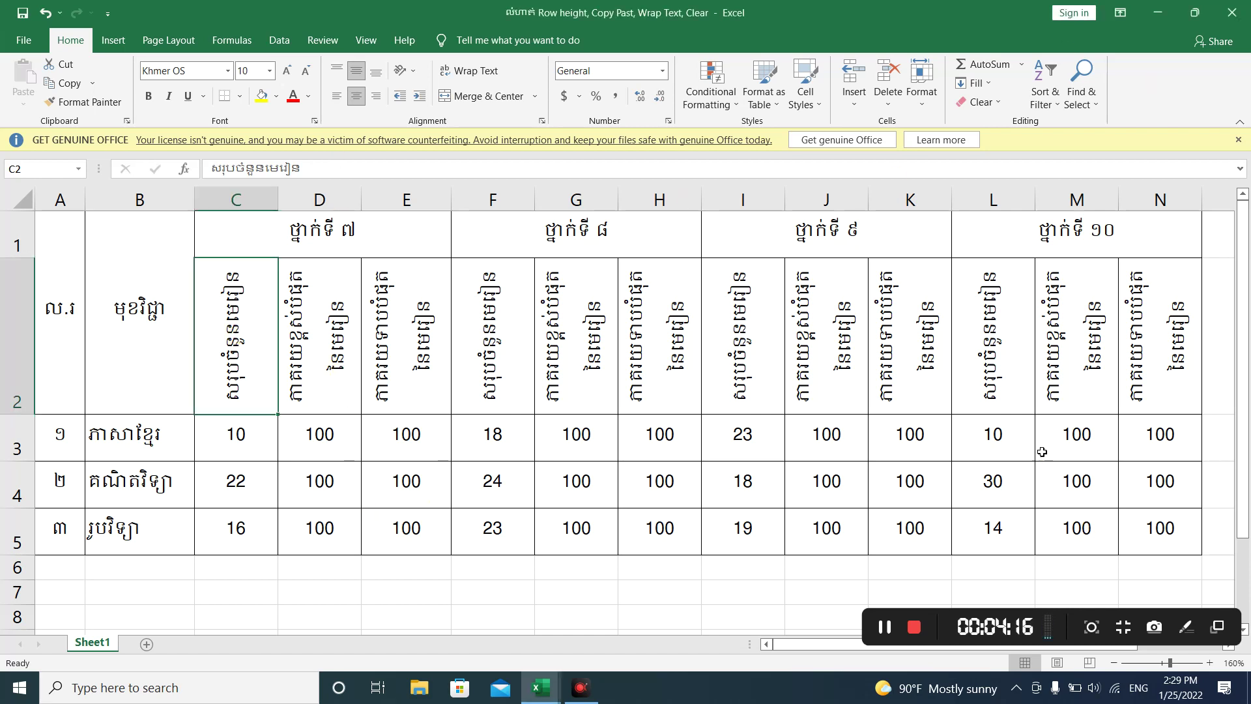
left_click(505, 378)
mouse_move(541, 687)
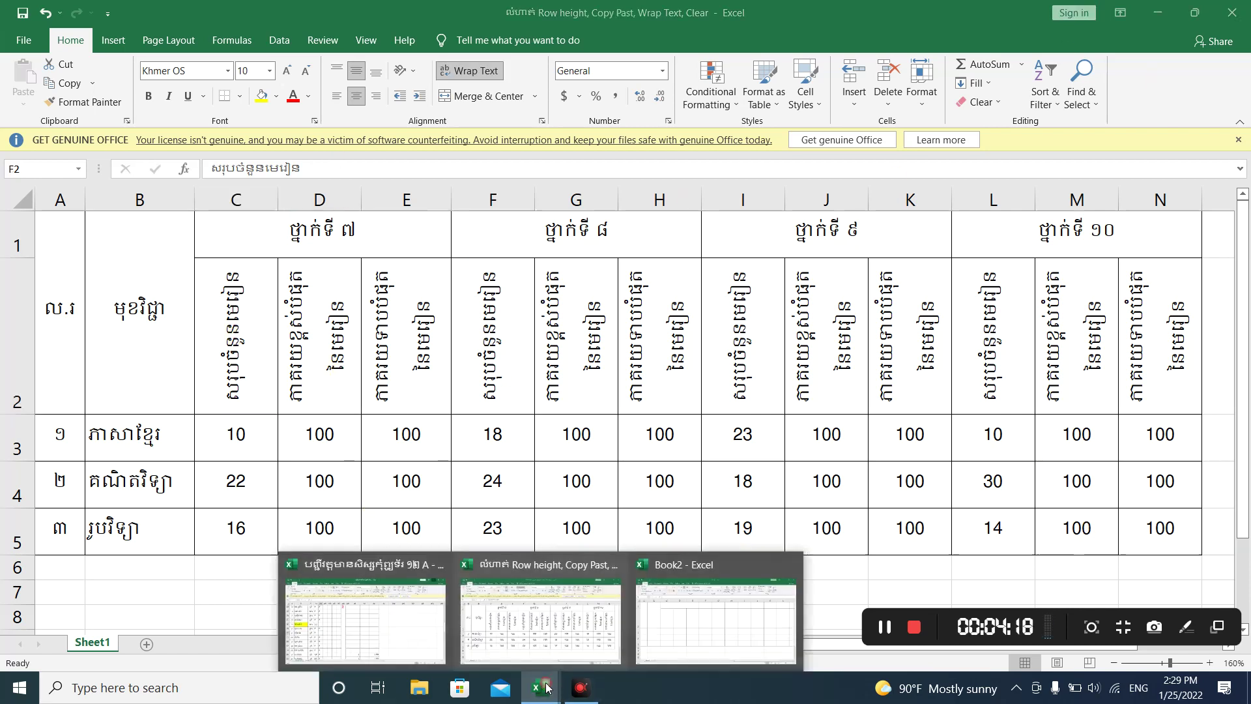
left_click(669, 617)
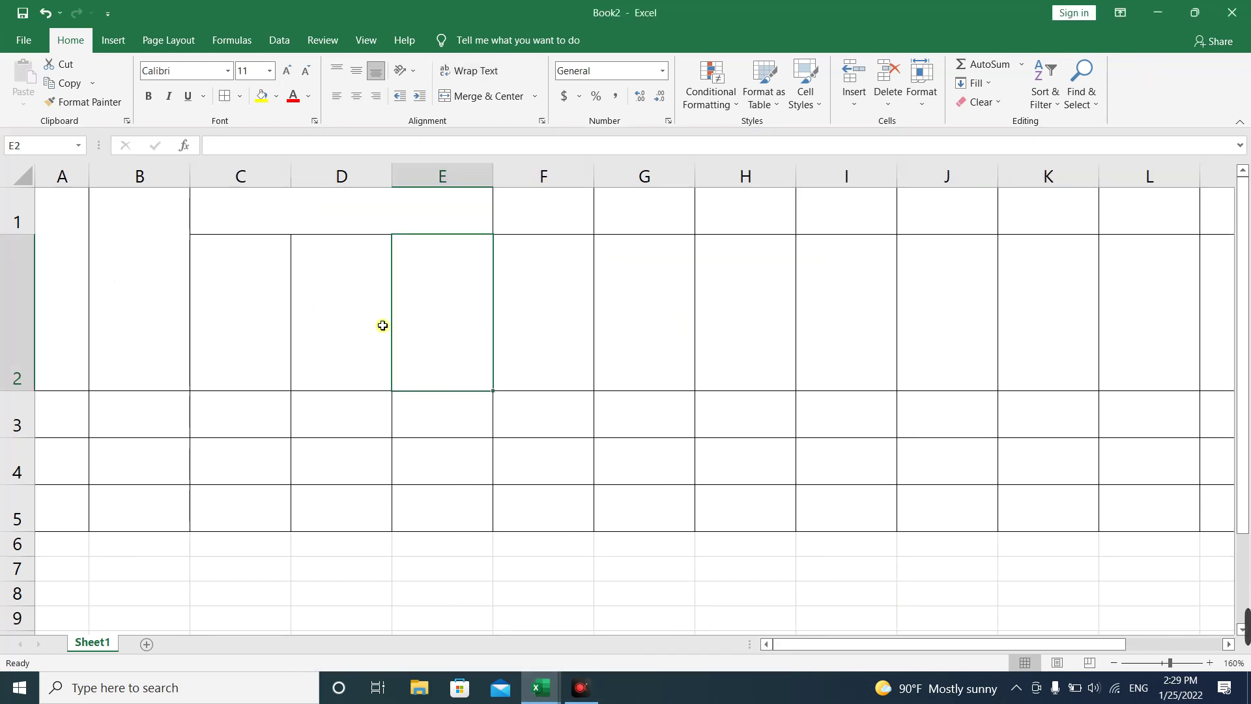
Step: Apply the Rotate Text Up orientation to cells C2 through N2 in Book2
left_click(249, 324)
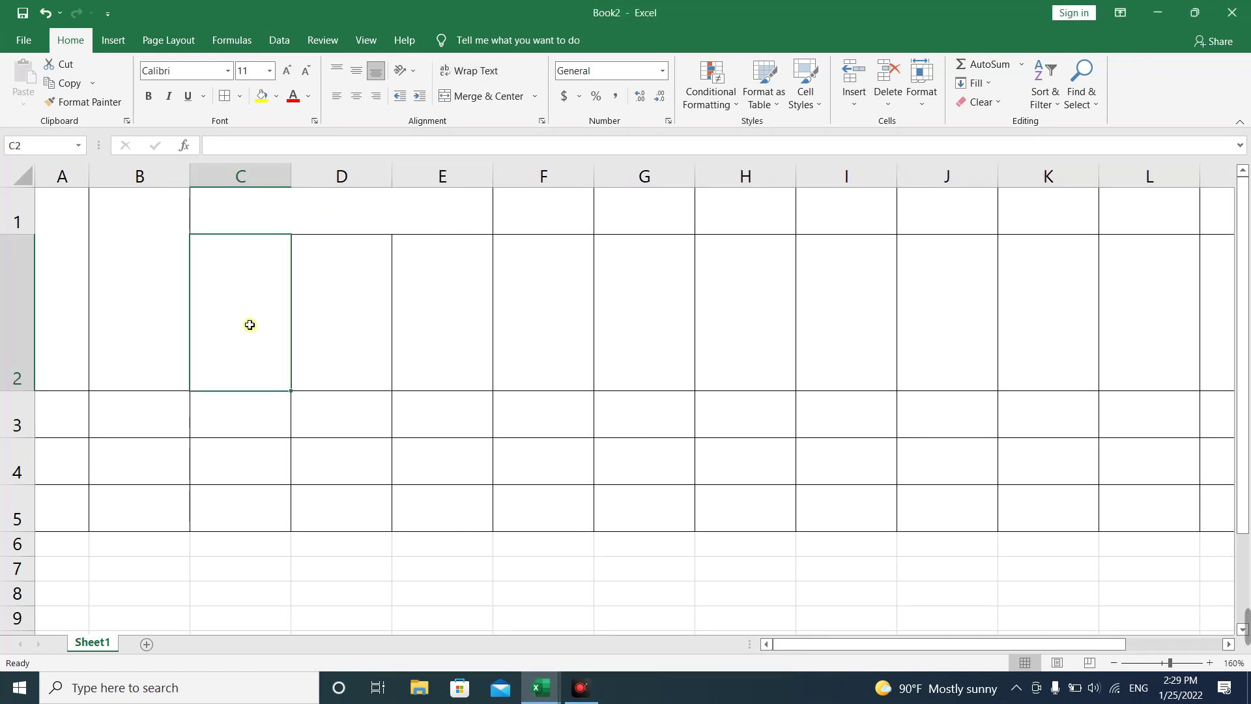
left_click_drag(243, 307, 1099, 330)
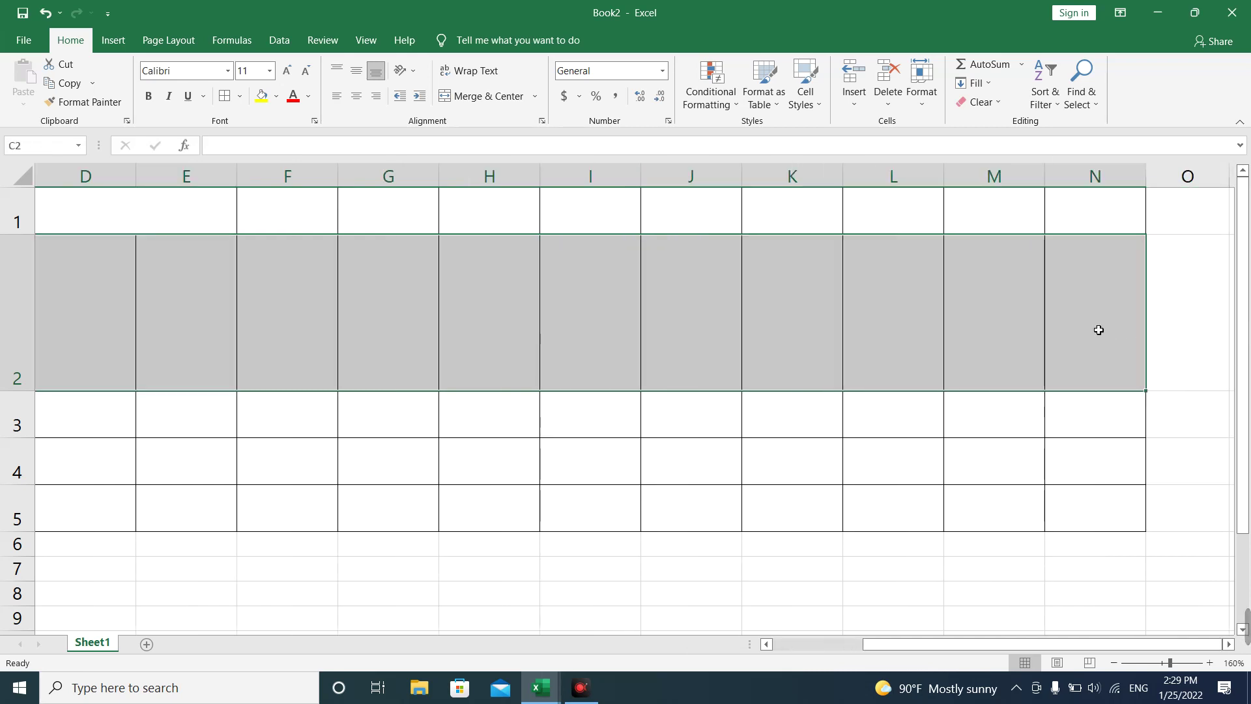
left_click_drag(921, 645, 830, 645)
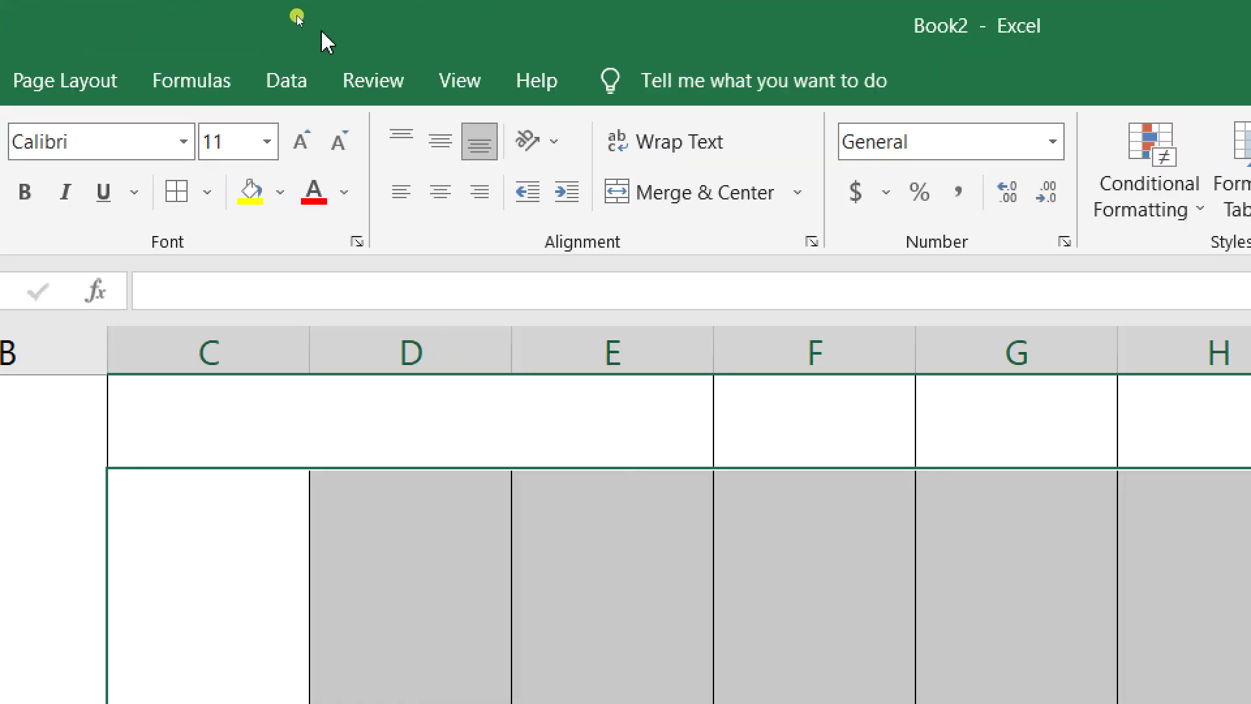
left_click(558, 145)
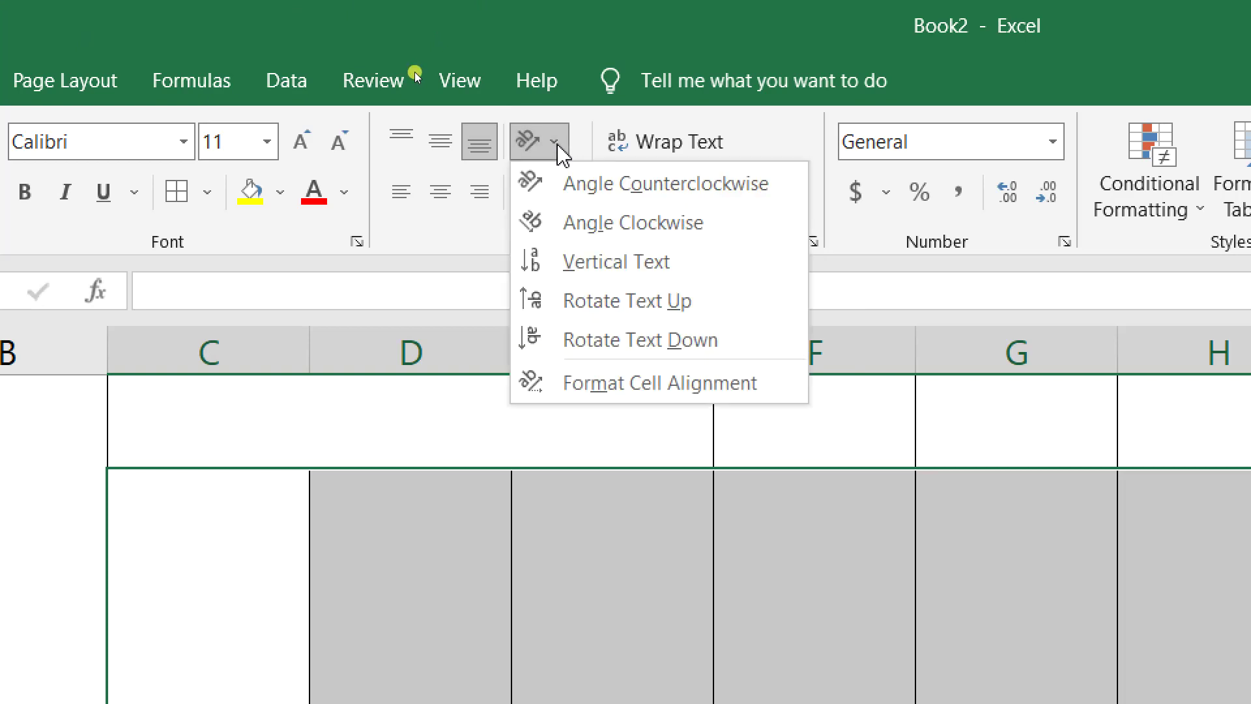
left_click(559, 145)
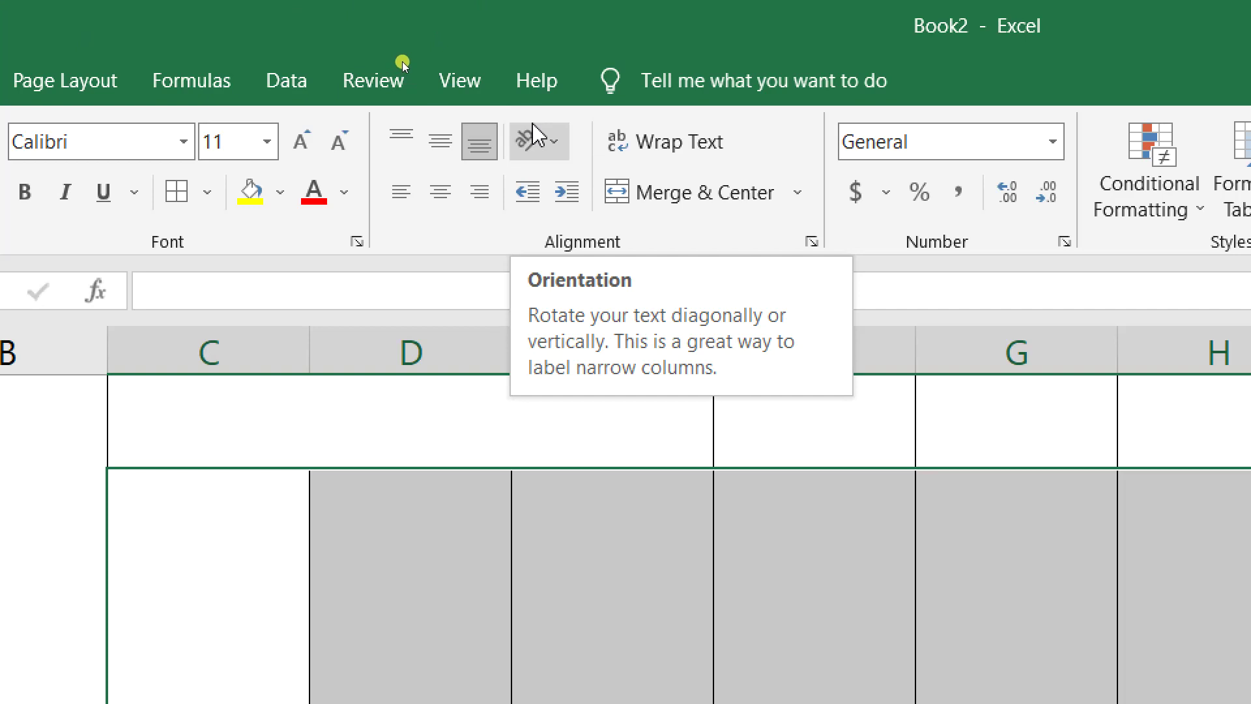
left_click(550, 150)
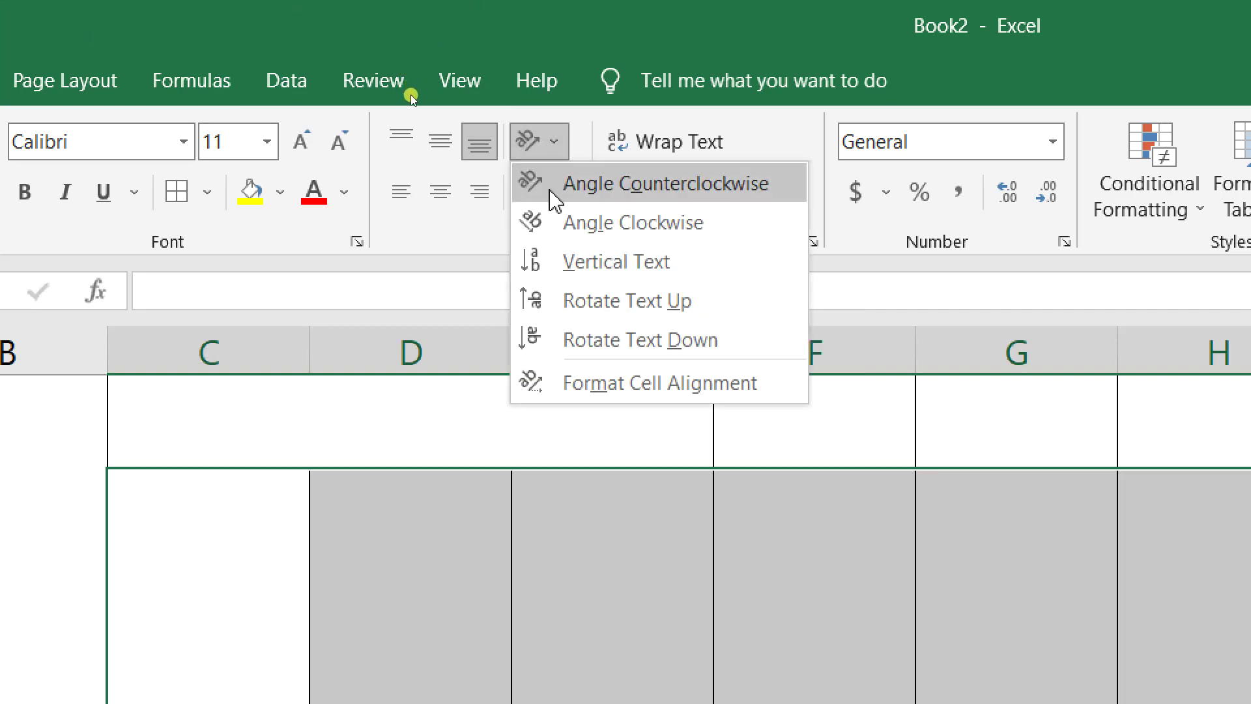
left_click(593, 307)
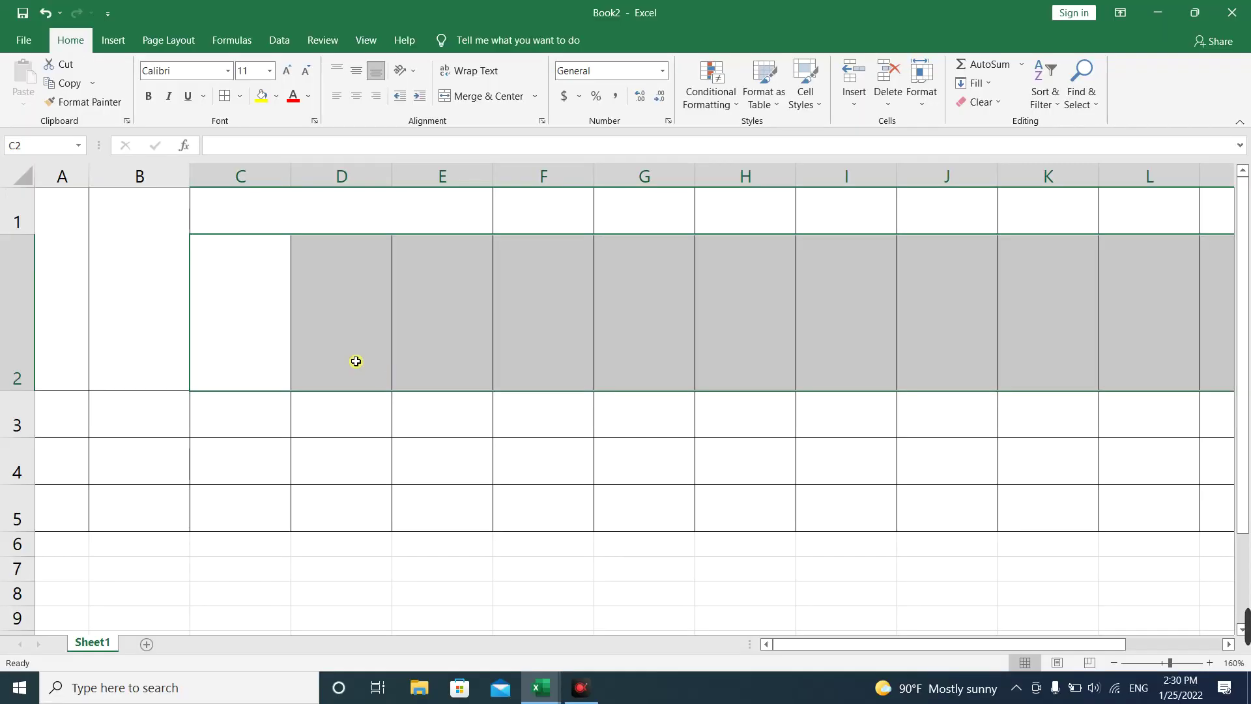
Step: Enter the sample text LSFLJSLFJSJF in cell C2 to test the rotated orientation
left_click(342, 546)
left_click(261, 530)
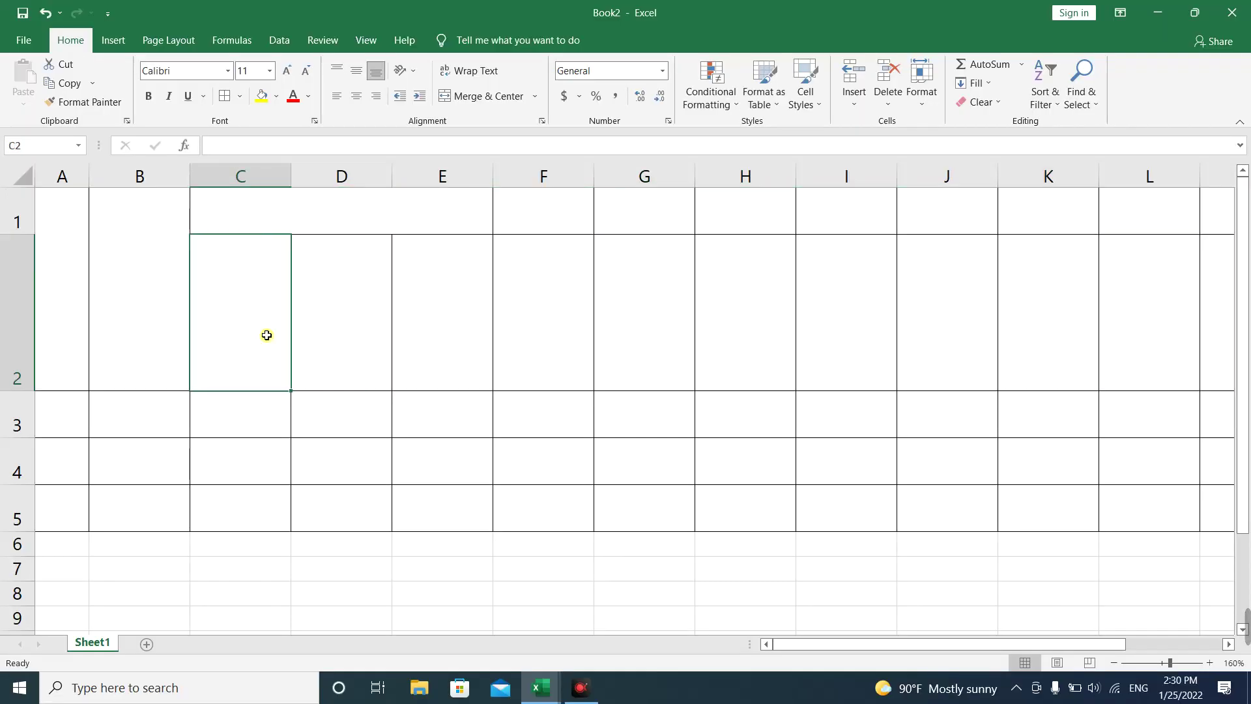
type("LSFLJSLFJSJF")
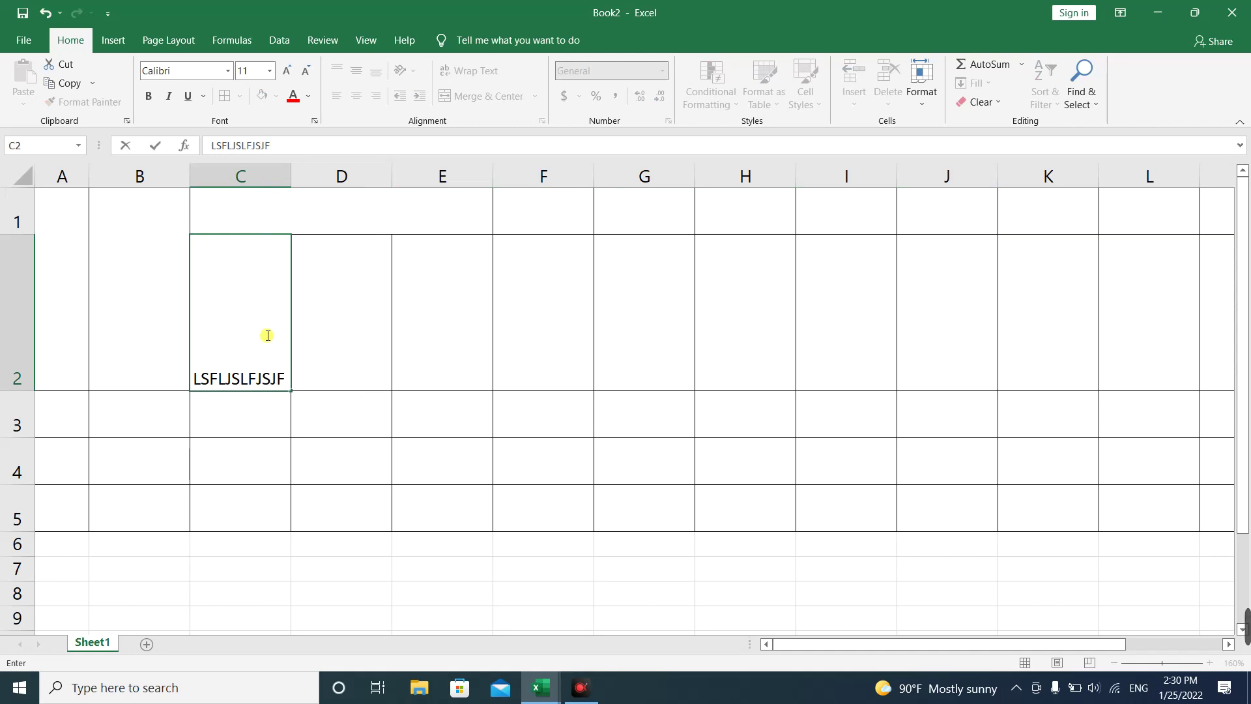
key("Return")
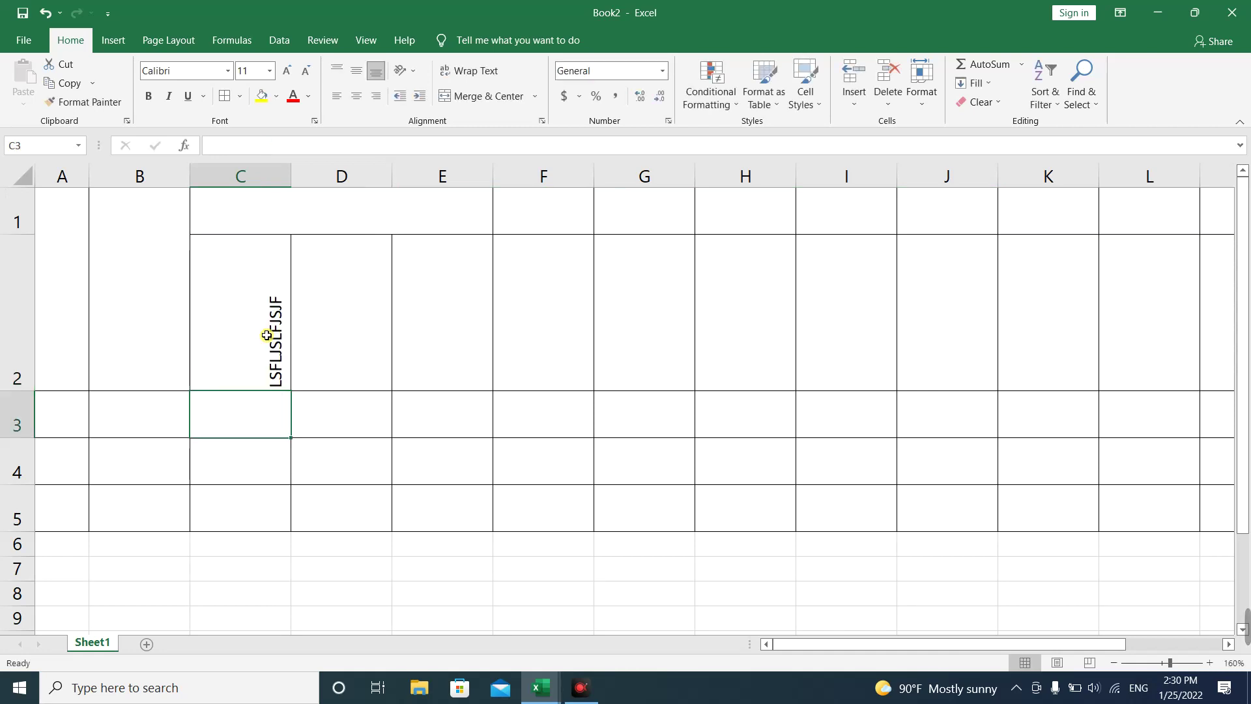
Step: Center the contents of cells C2 through N2 both horizontally and vertically
left_click_drag(266, 334, 1131, 312)
left_click(355, 96)
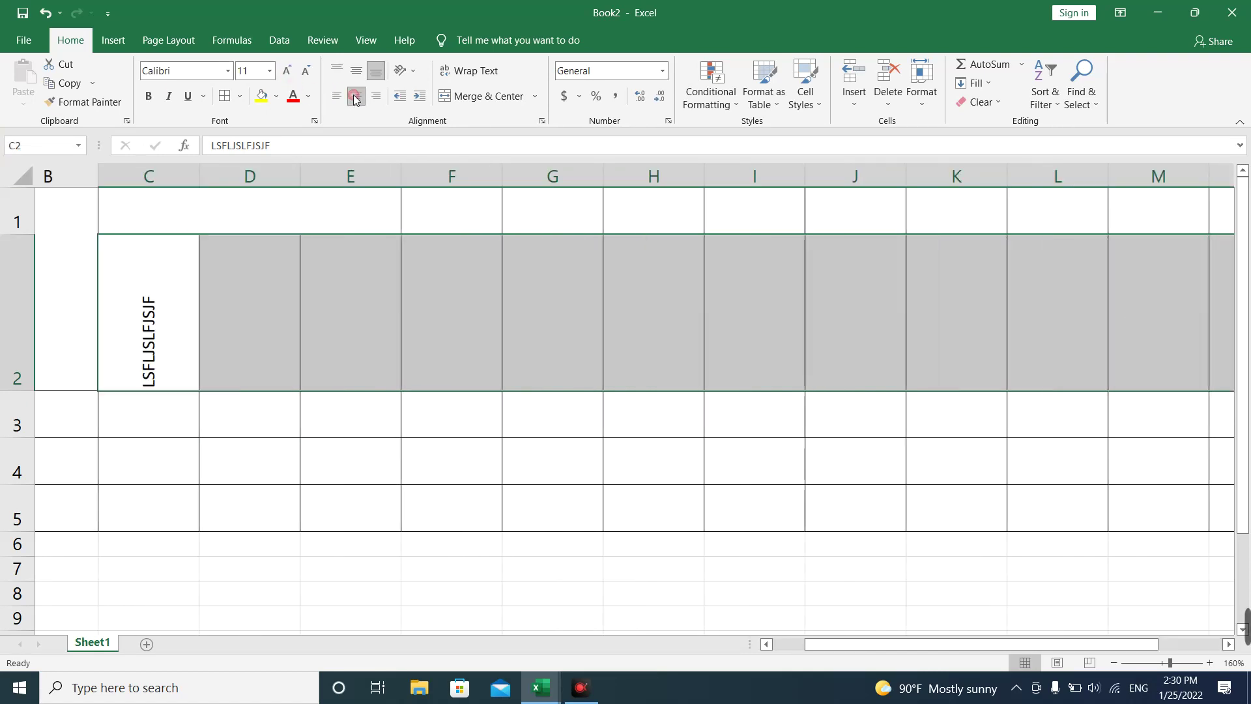
left_click(357, 71)
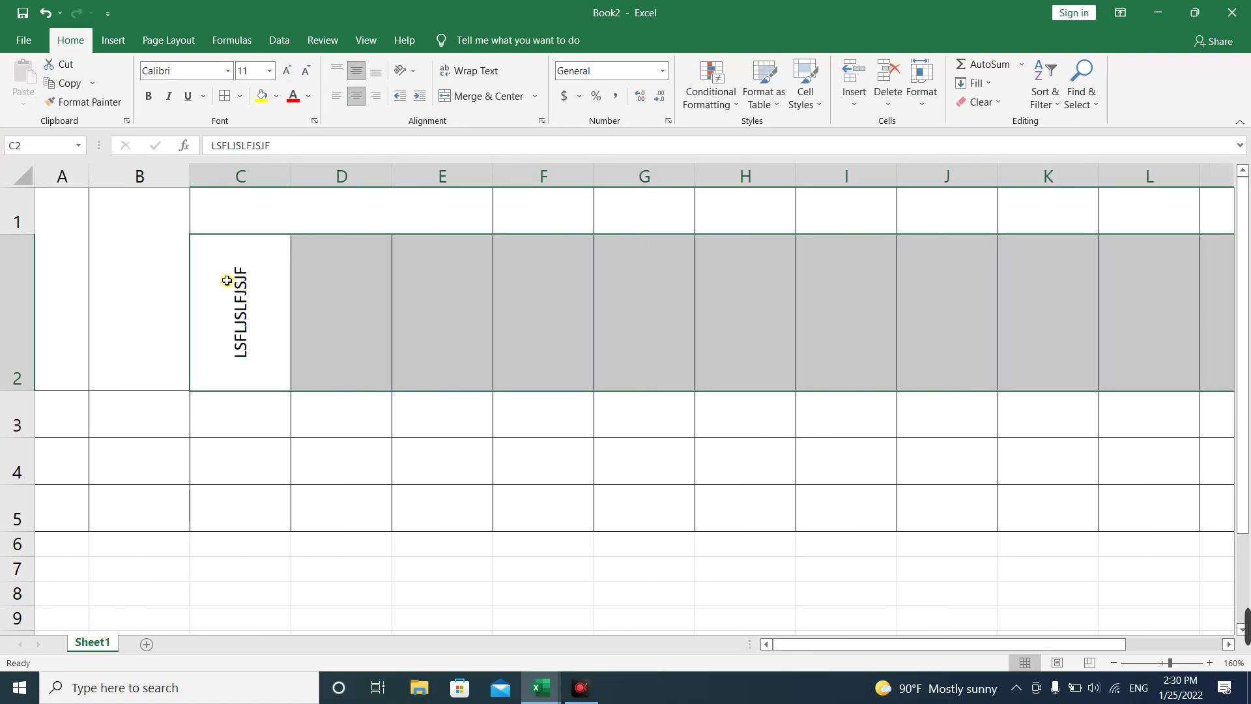
left_click(332, 312)
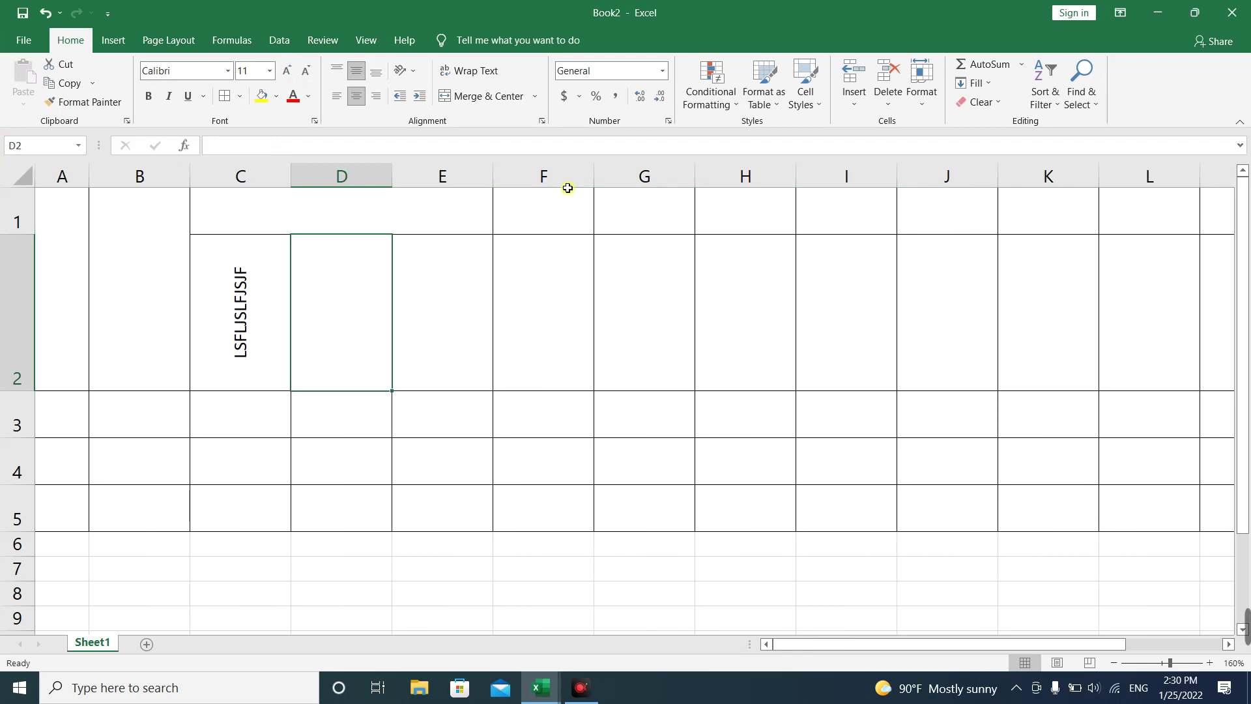
Step: Extend the sample text in cell C2 to LSFLJSLFJSJJLFKSJLFJSLJFLJSLFJJSLFJSLFF
left_click(241, 299)
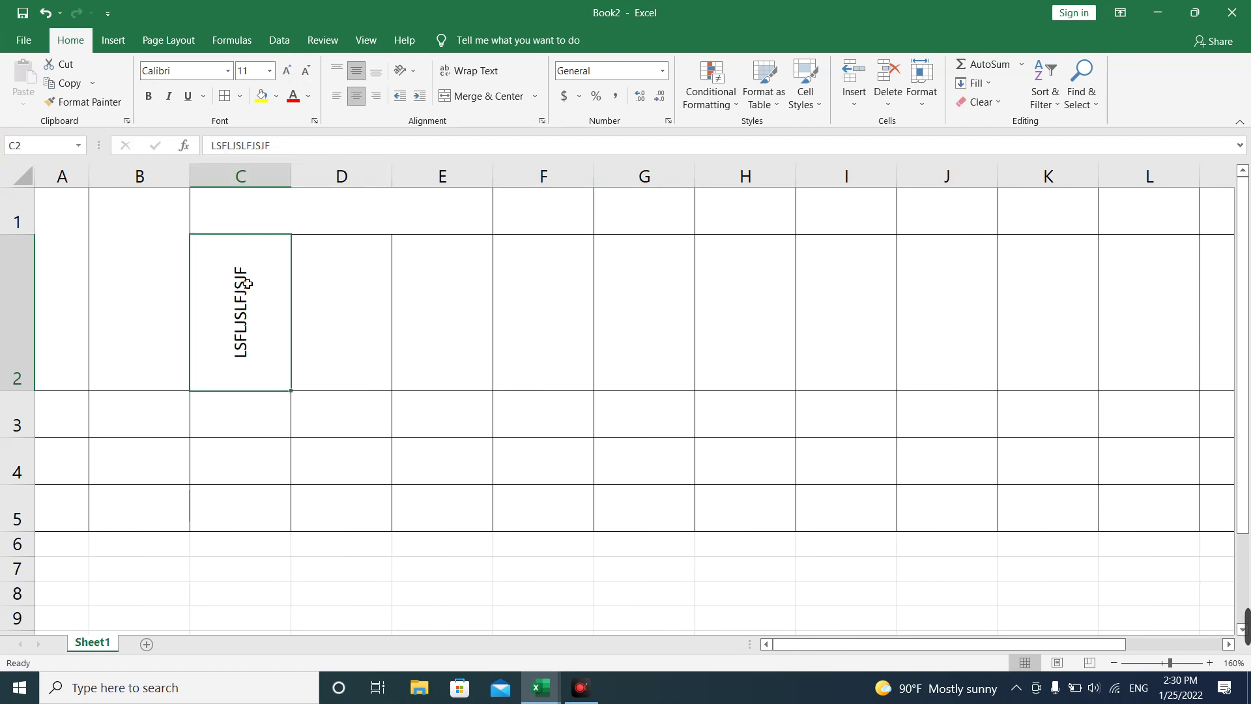
double_click(238, 268)
left_click(280, 311)
type("JLFKSJLFJSLJFLJSLFJJSLFJSLF")
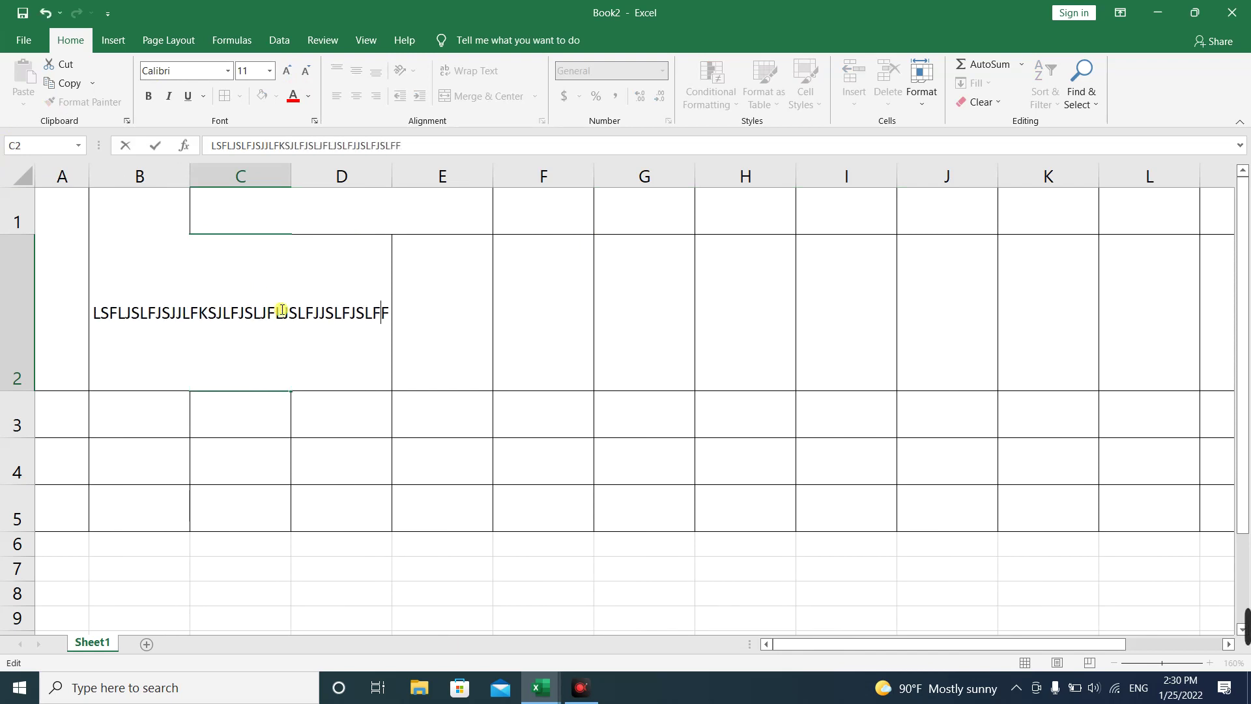
key("Return")
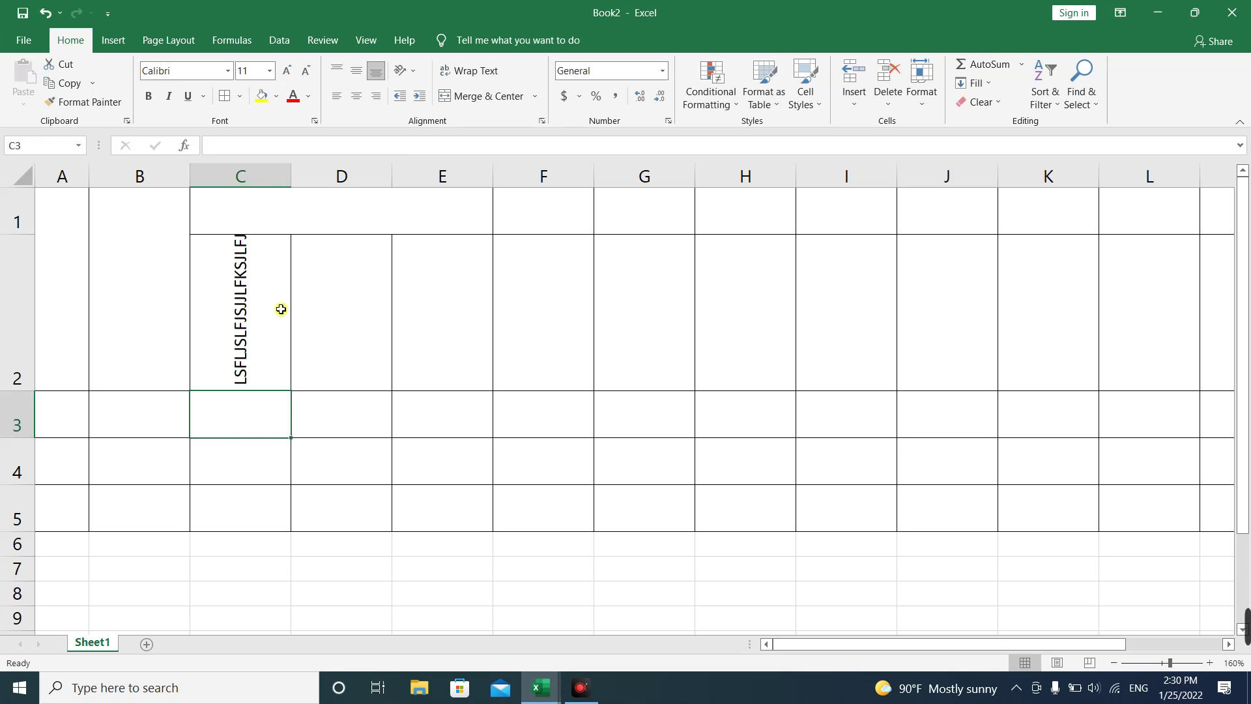
Step: Check how the long heading in cell D2 is wrapped in the finished sample workbook, and return to Book2
mouse_move(541, 687)
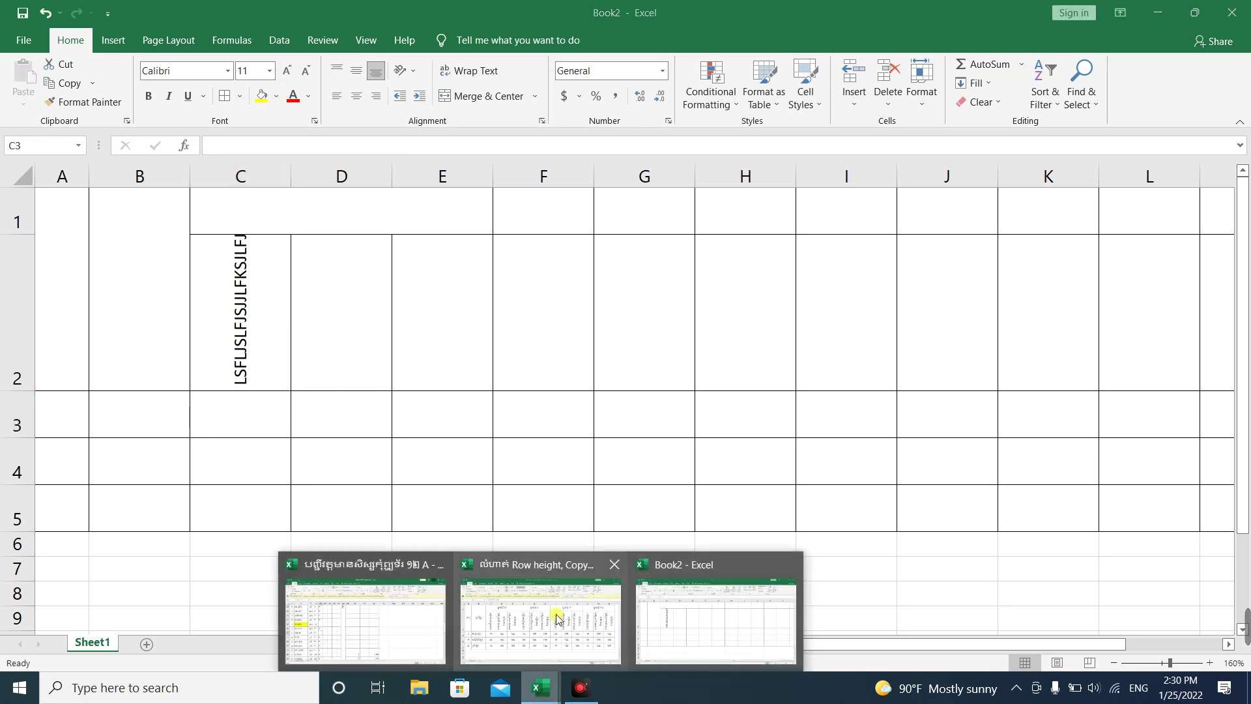
left_click(521, 619)
left_click(319, 372)
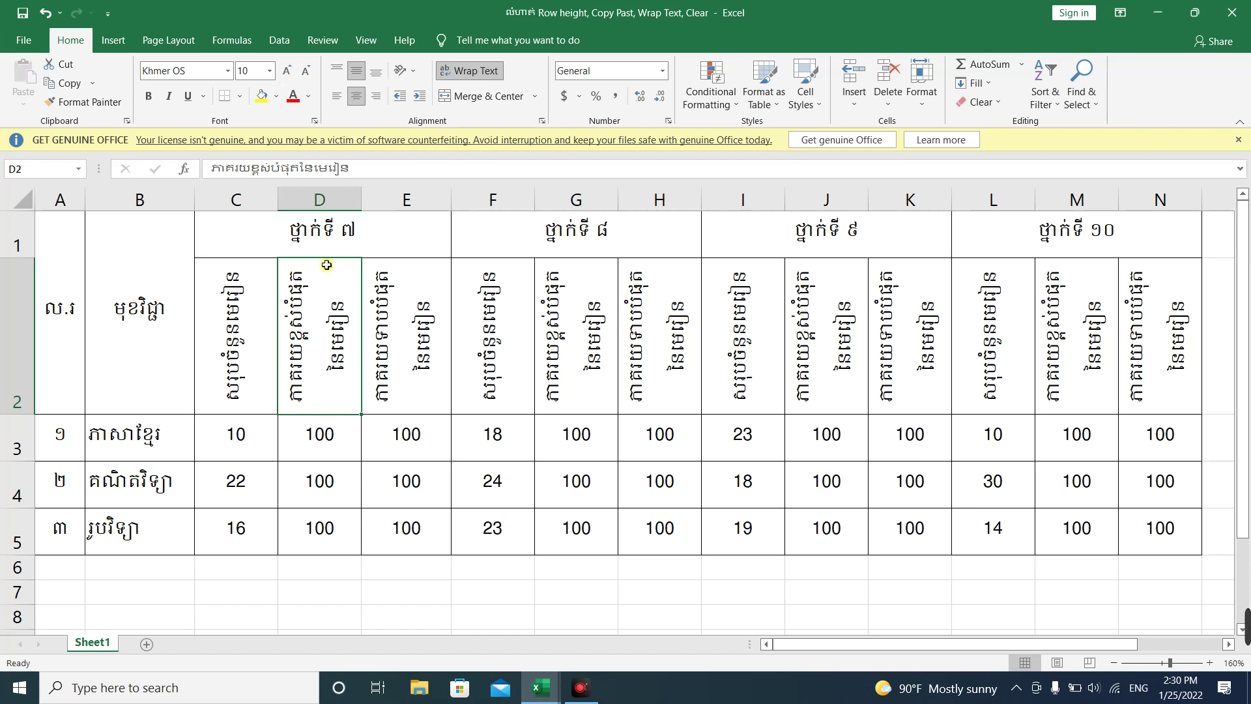
left_click(1157, 12)
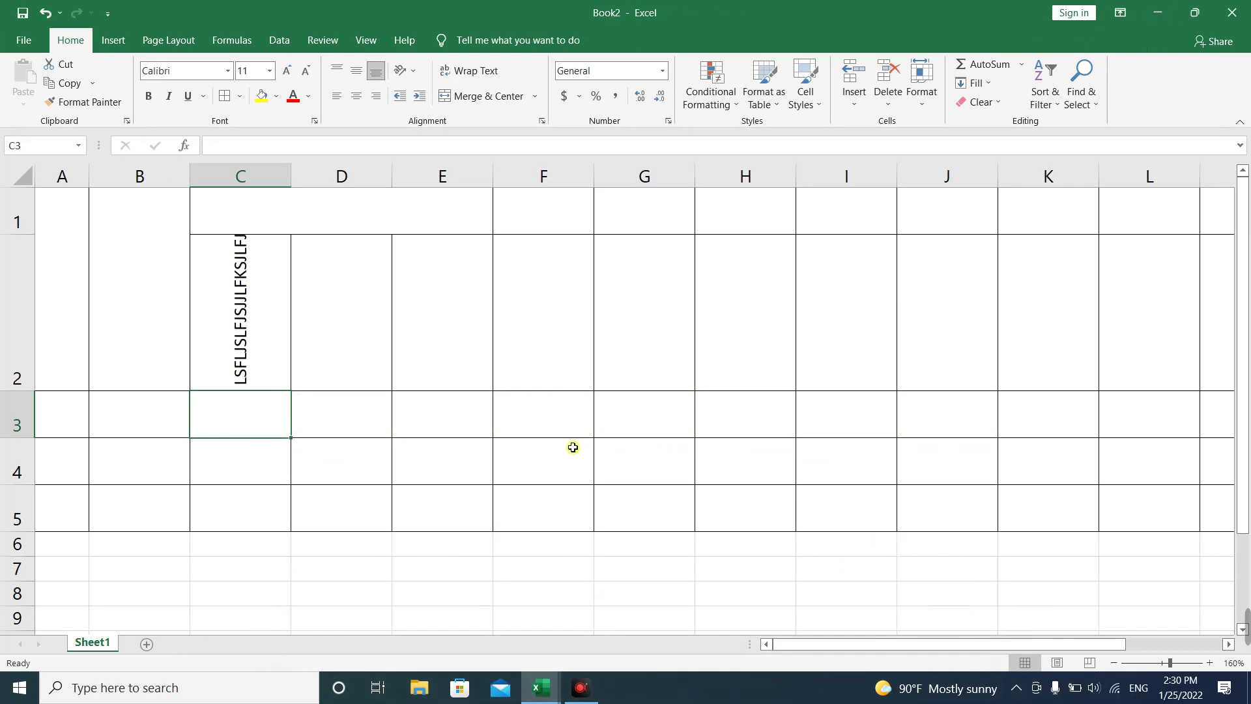
left_click(258, 329)
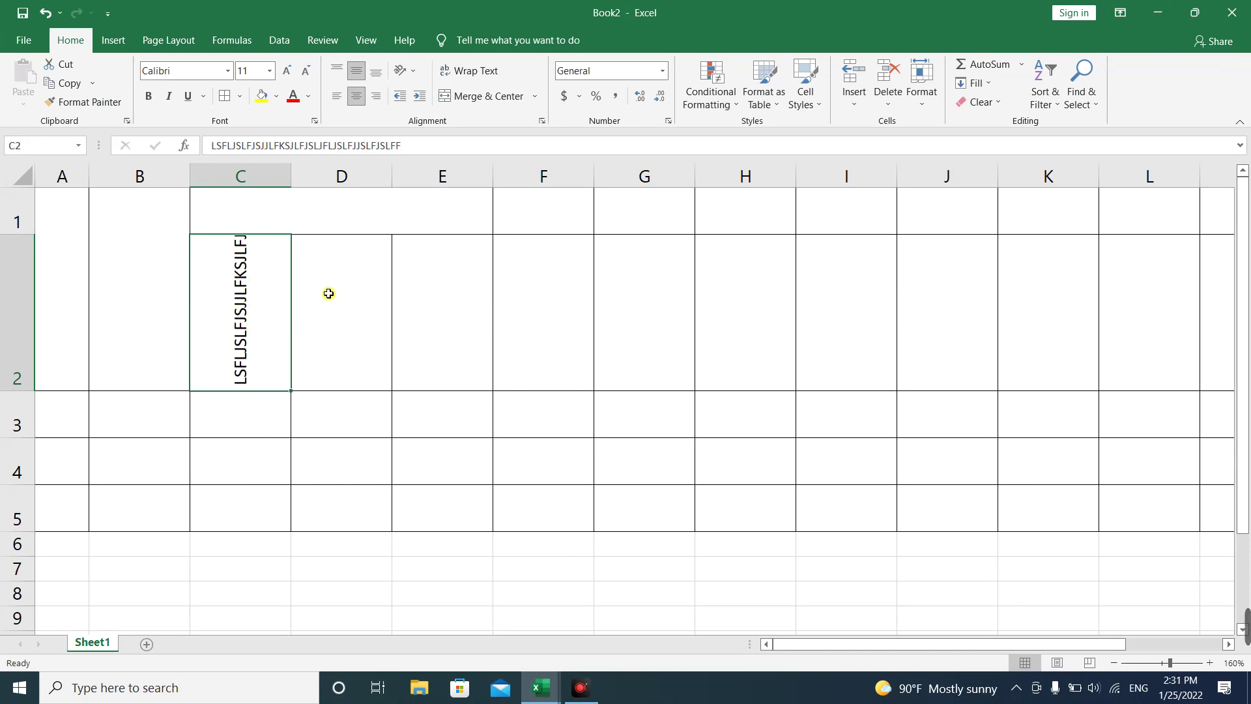
left_click_drag(249, 320, 1108, 306)
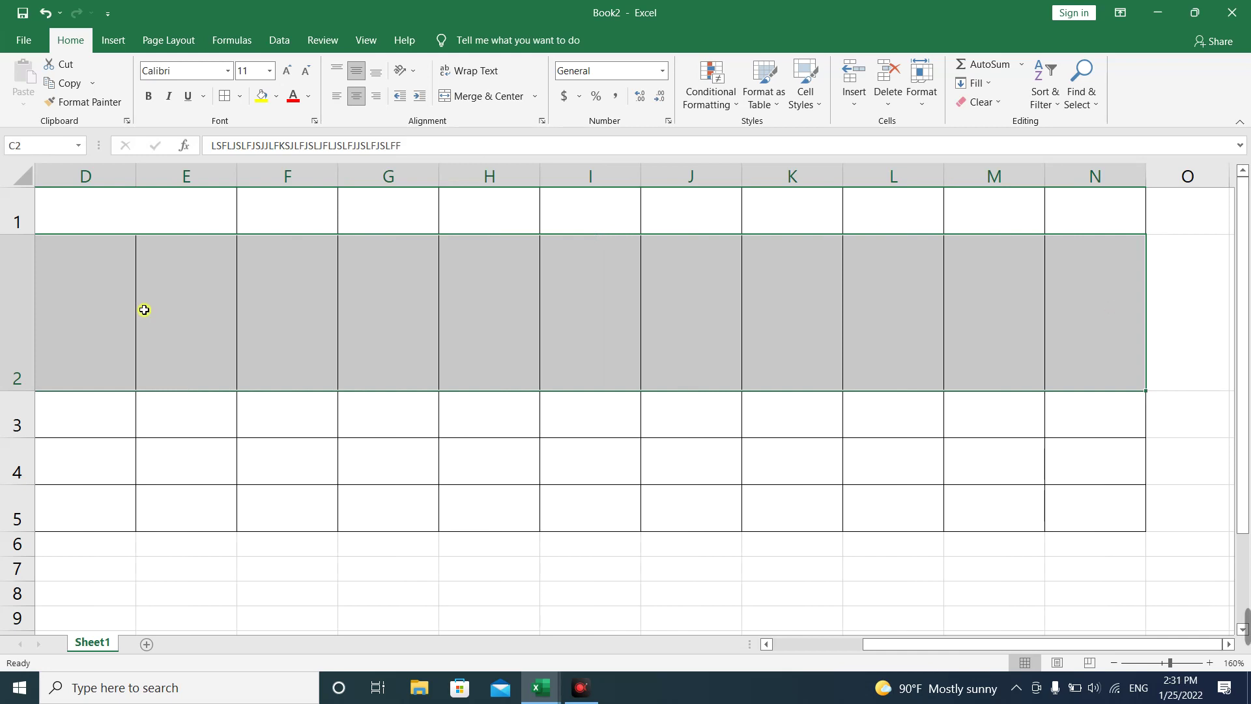
left_click_drag(893, 644, 808, 646)
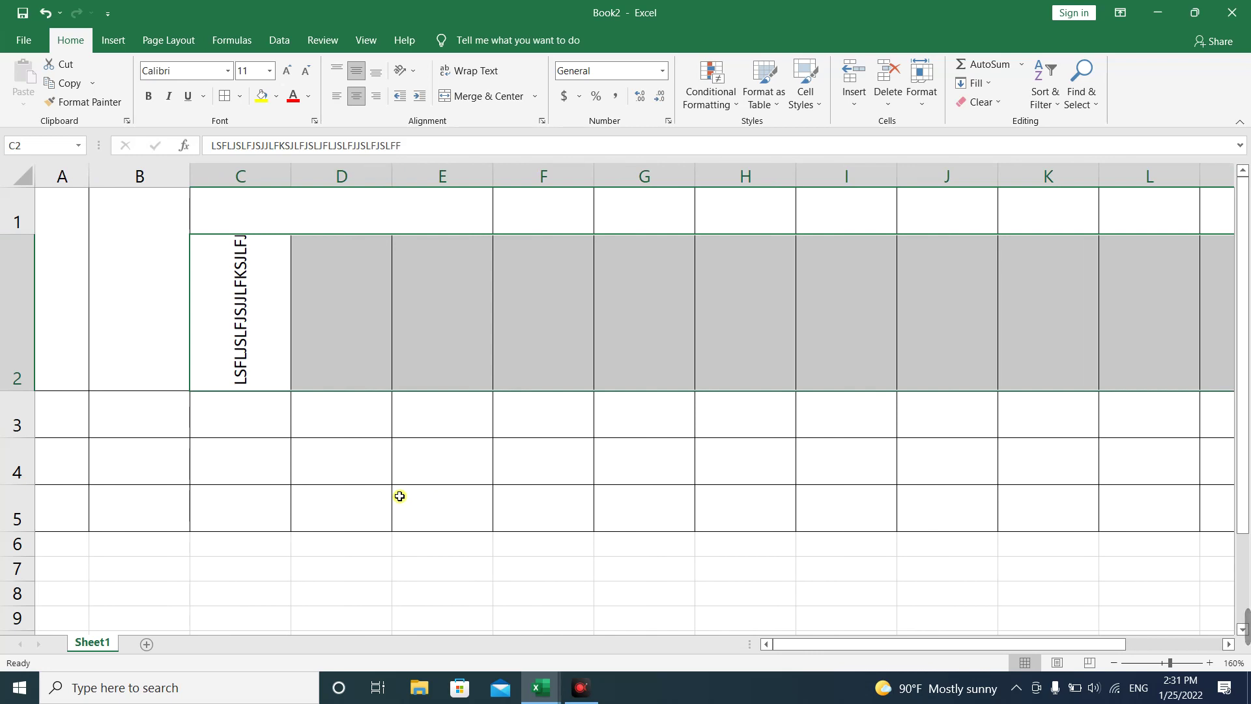
Step: Enter a long string of sample text in cell D4, and erase it again
left_click(338, 466)
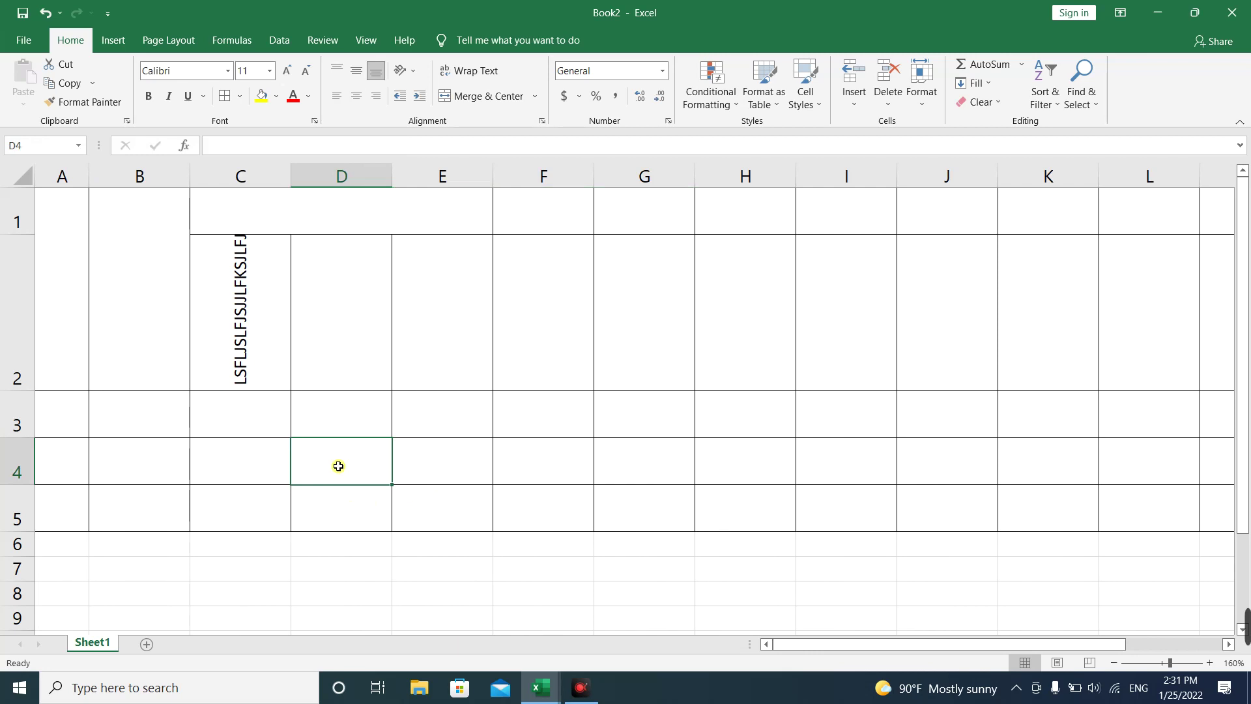
type("JLJLSJLFJSLJFLSJL")
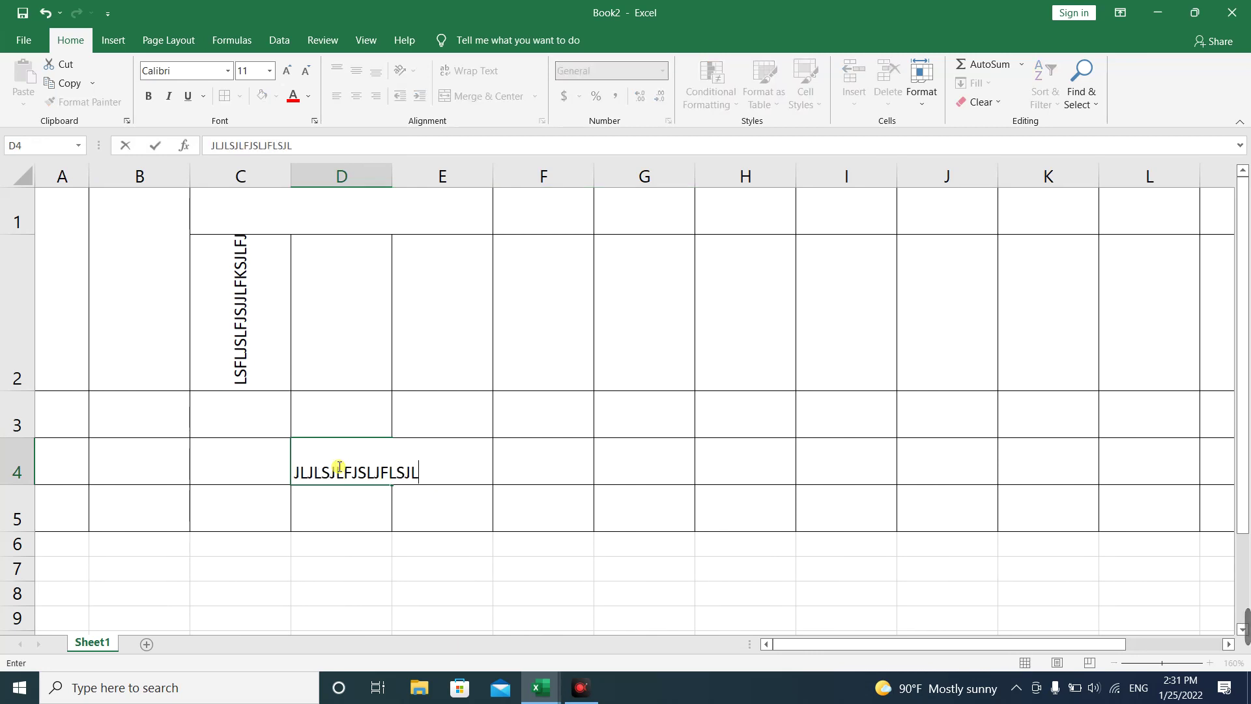
type("FJKDSJFKSDJLFJSDLJFLSJFLKJDSFLJL")
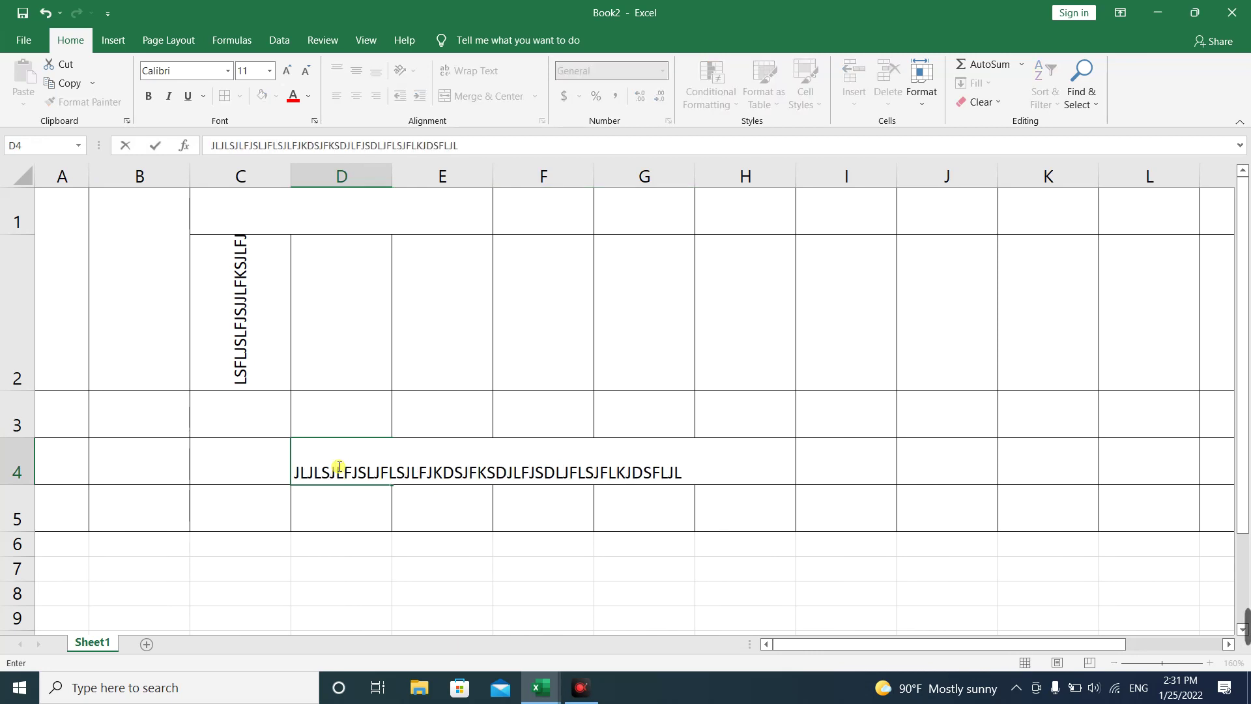
type("DSJFLSJFLJSLFJLSJFLJDSKLFJSKLJFLKSJDFLJLFSJLJ")
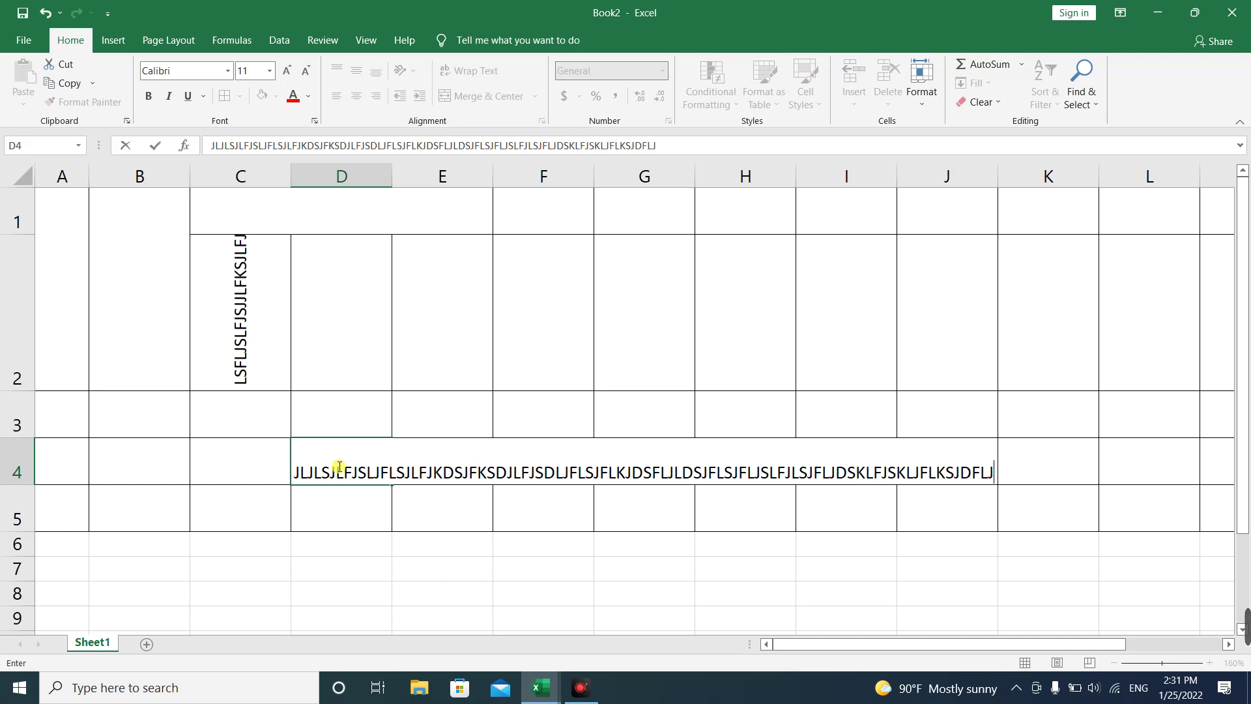
double_click(339, 466)
key("BackSpace")
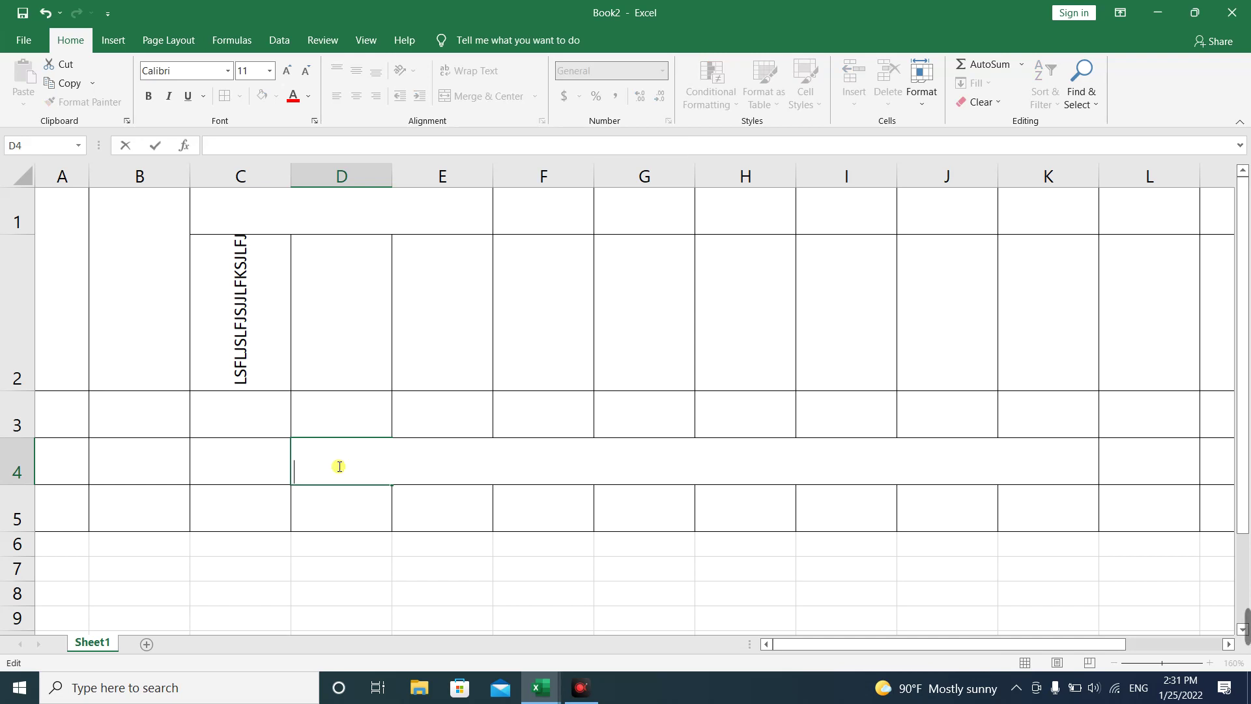
left_click(380, 372)
Step: Turn on text wrapping for cells C2 through N2
left_click_drag(265, 330, 1117, 321)
left_click_drag(1010, 643, 899, 678)
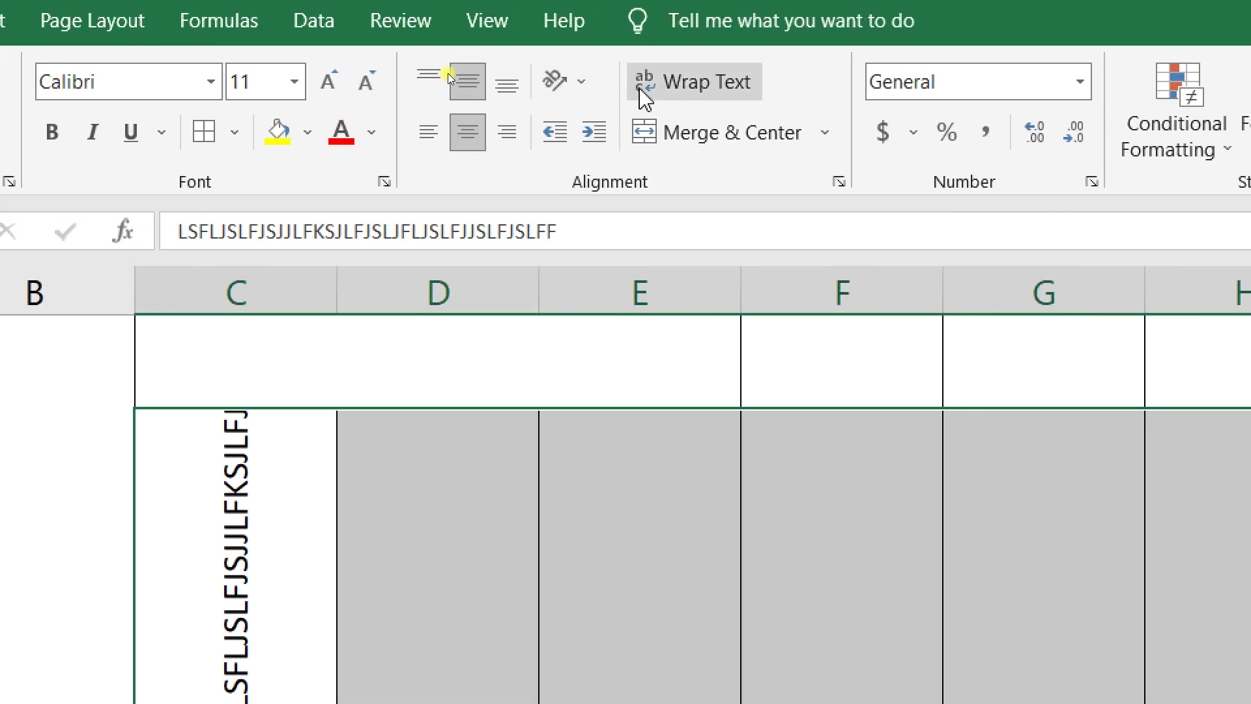
left_click(651, 88)
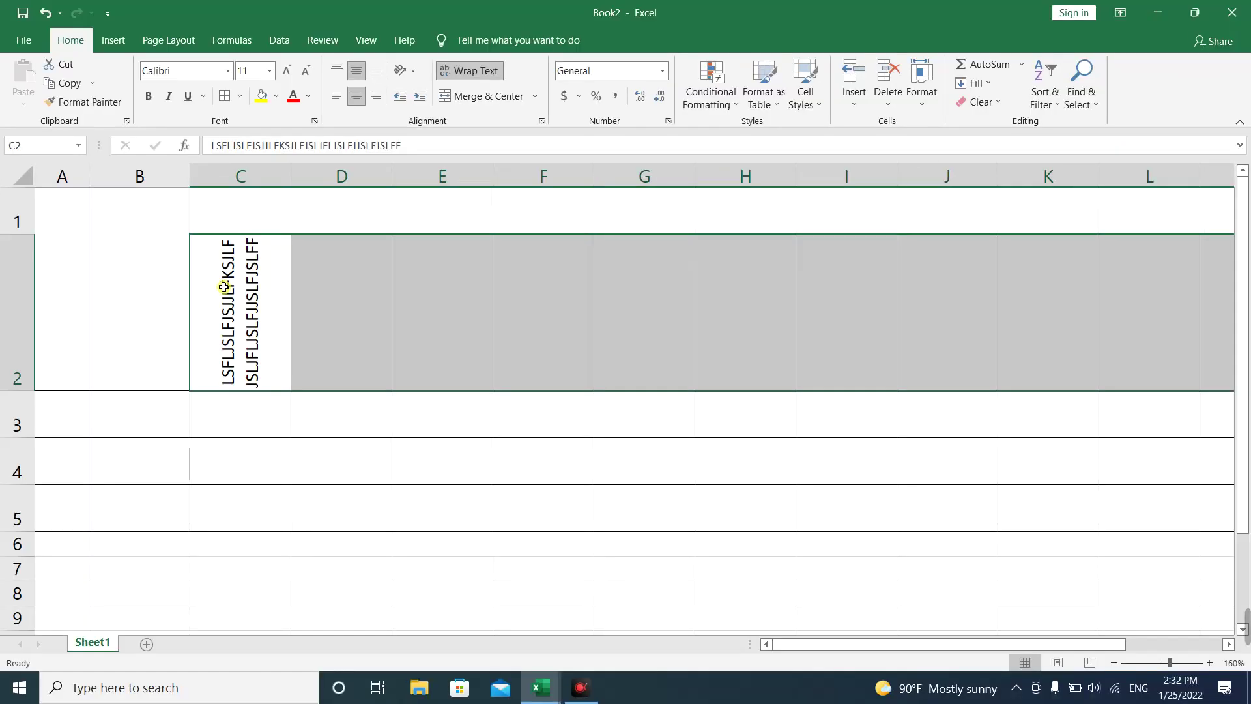
Step: Examine the Wrap Text setting and its effect on the rotated row 2 cells, then switch to the finished sample workbook
left_click(209, 295)
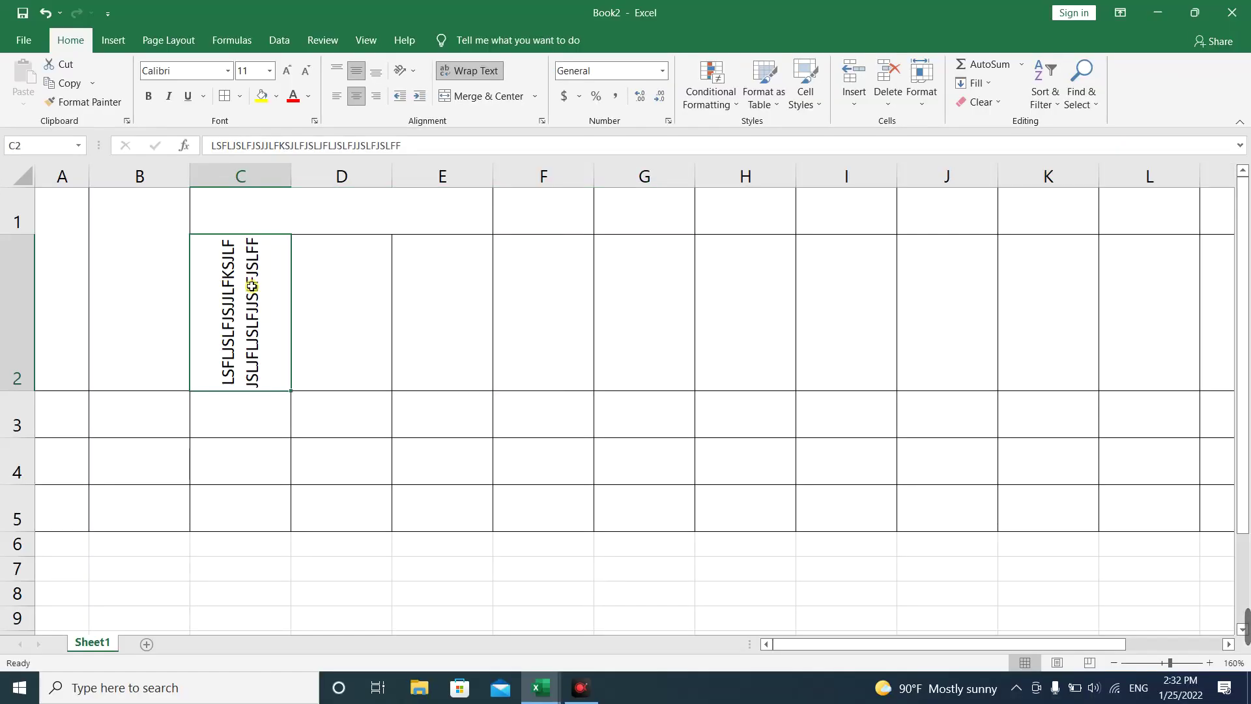
left_click_drag(271, 313, 1100, 335)
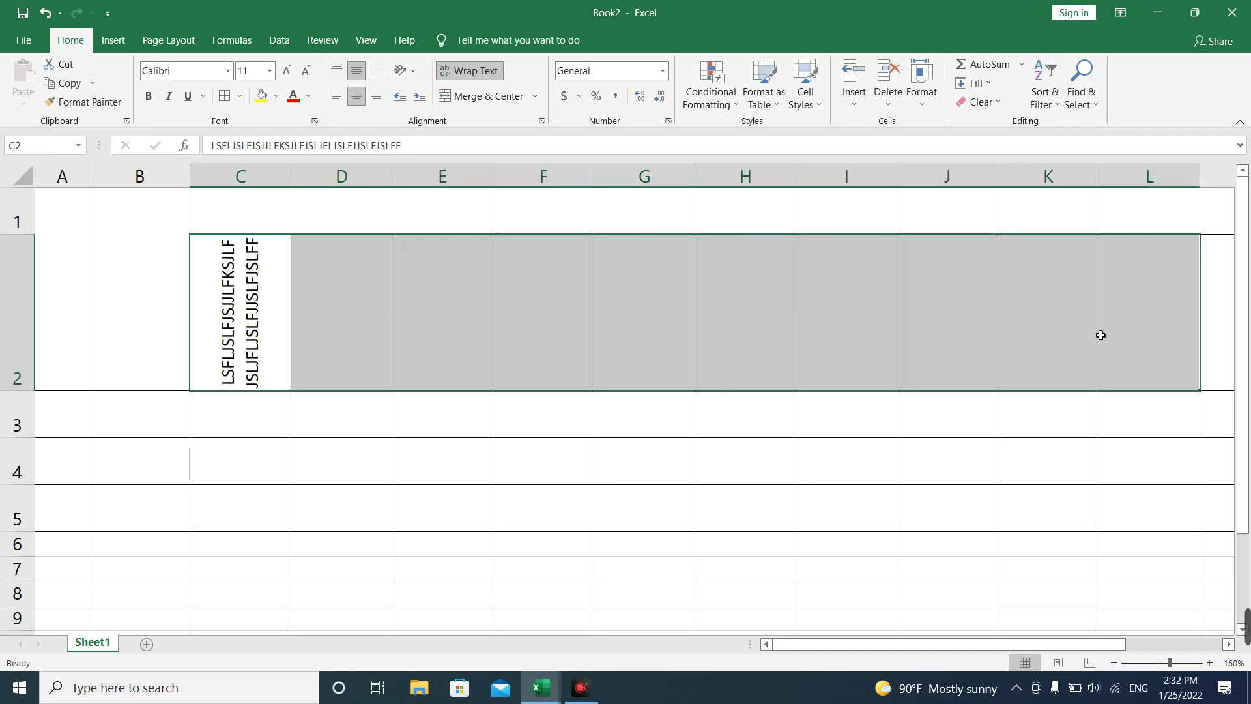
scroll(916, 332, "down", 2, "ctrl")
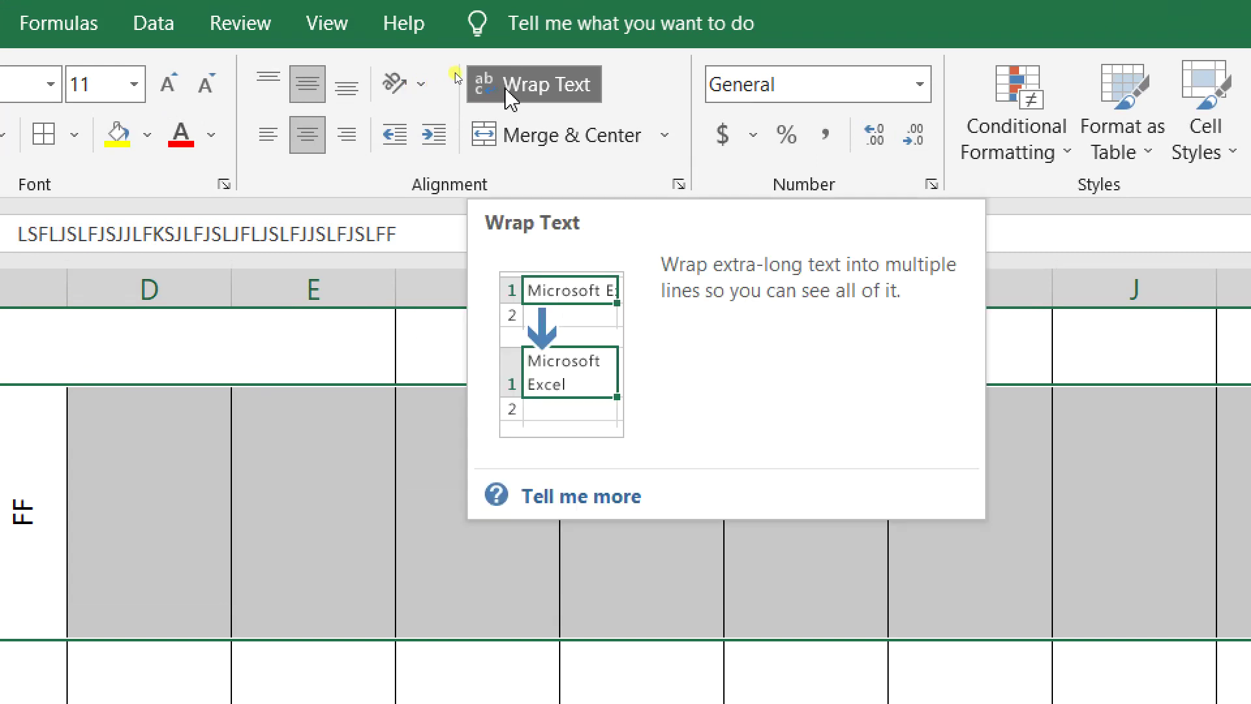
left_click(537, 101)
left_click(312, 609)
left_click(312, 609)
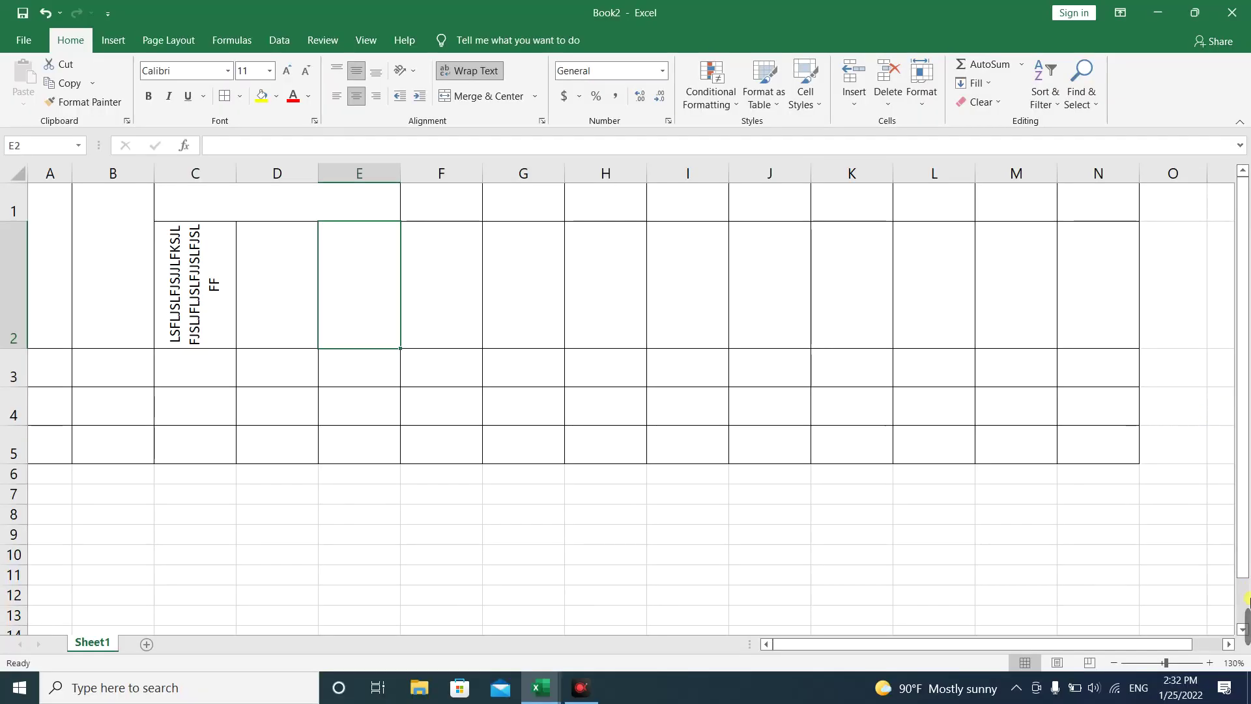
mouse_move(1248, 619)
left_click(889, 630)
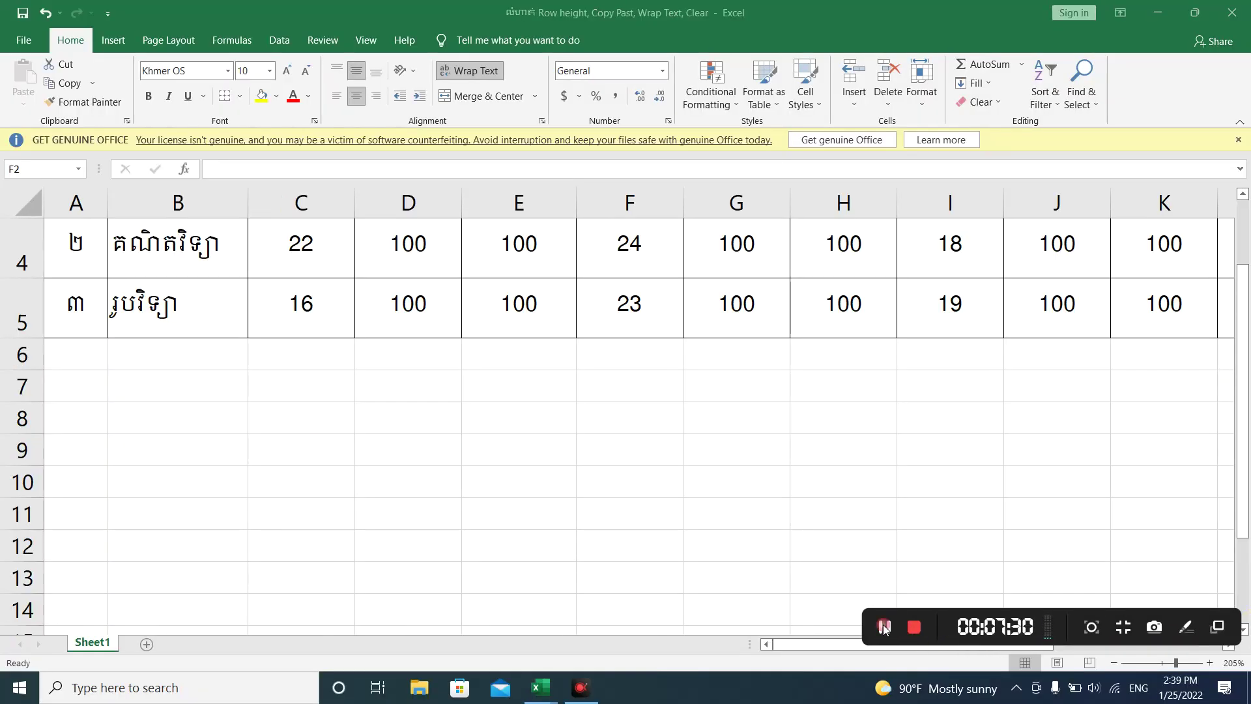
Step: Format cell D9 below the sample table as bold, italic, underlined red text at font size 16
left_click(381, 449)
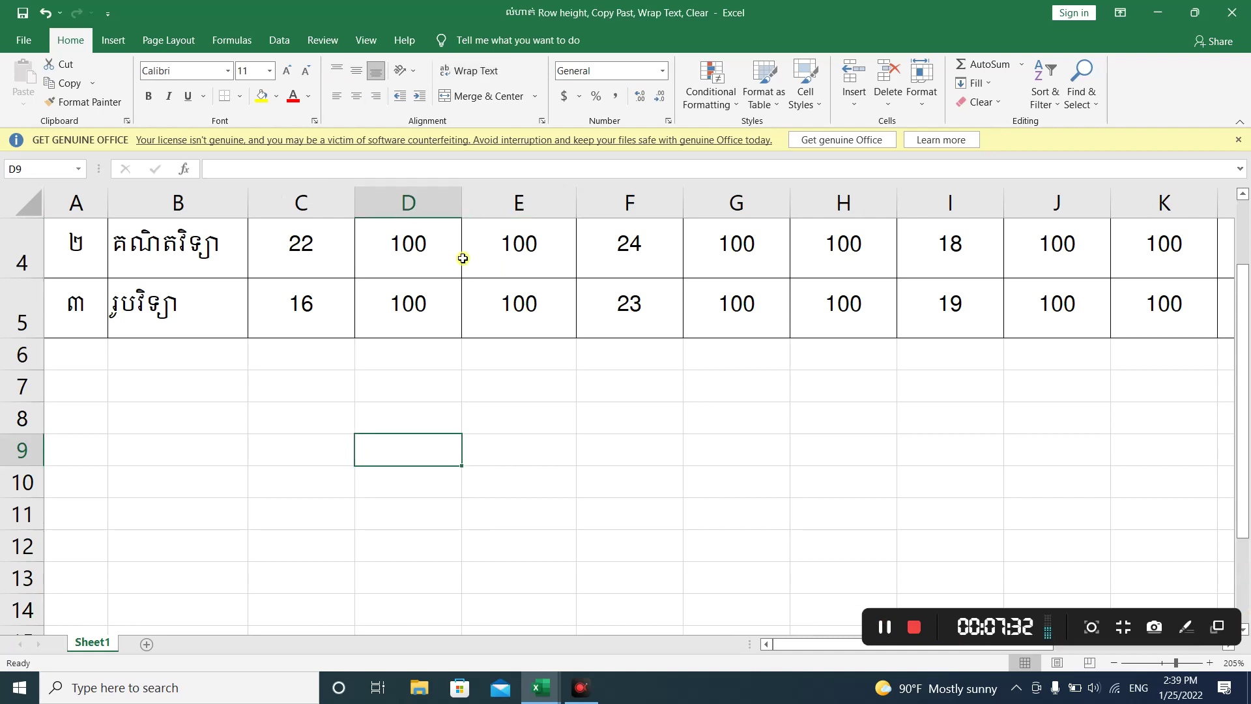
left_click(148, 96)
left_click(187, 96)
left_click(168, 96)
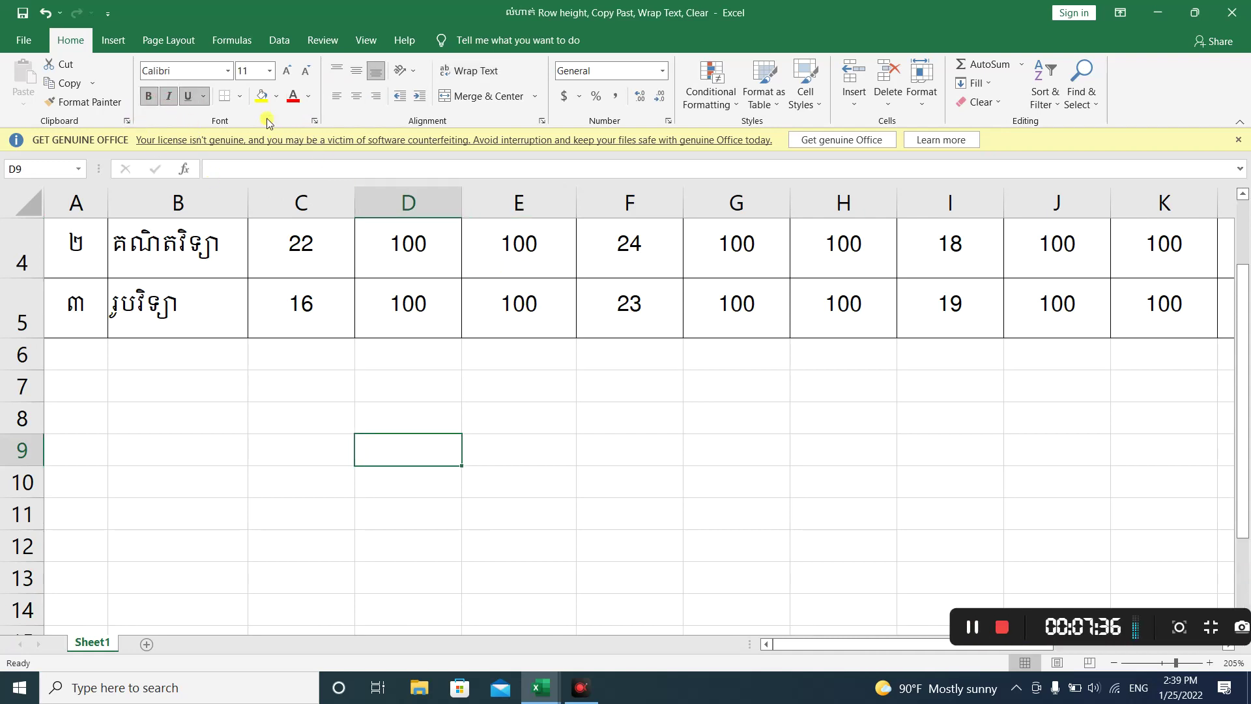
left_click(288, 71)
left_click(287, 72)
left_click(287, 71)
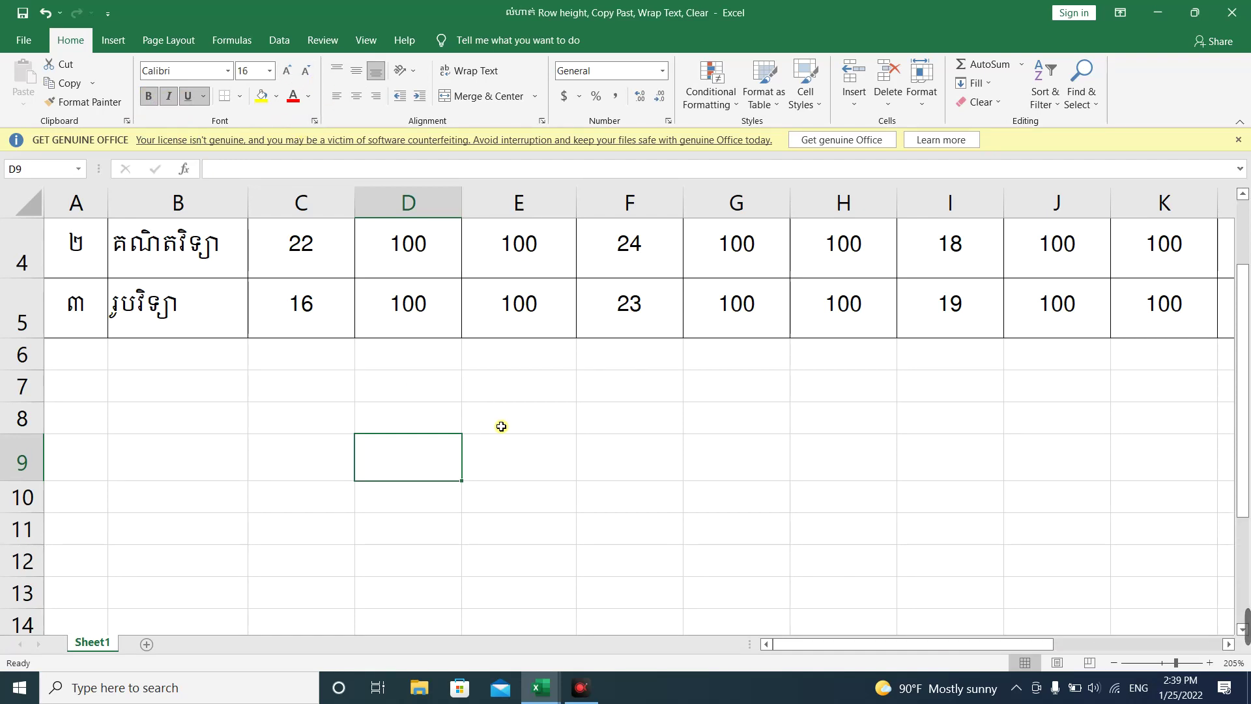
Step: Enter the sample text AB in the formatted cell D9
type("AB")
key("Return")
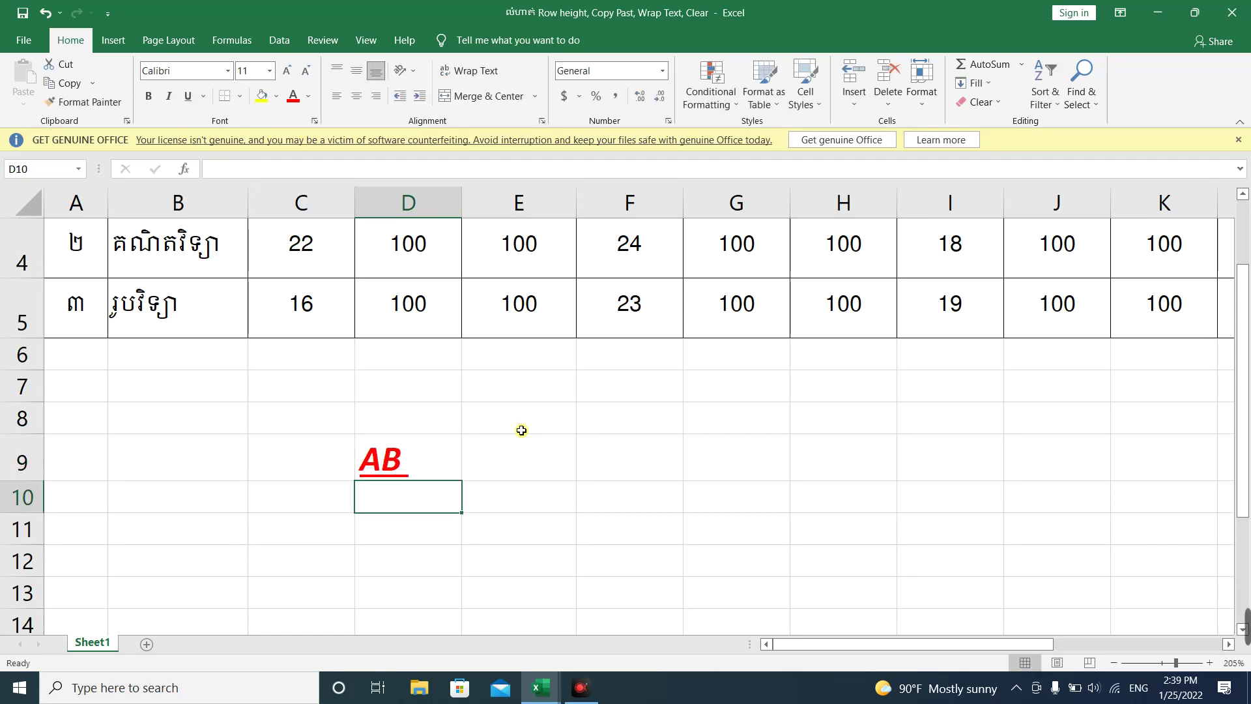
left_click(443, 451)
left_click(597, 459)
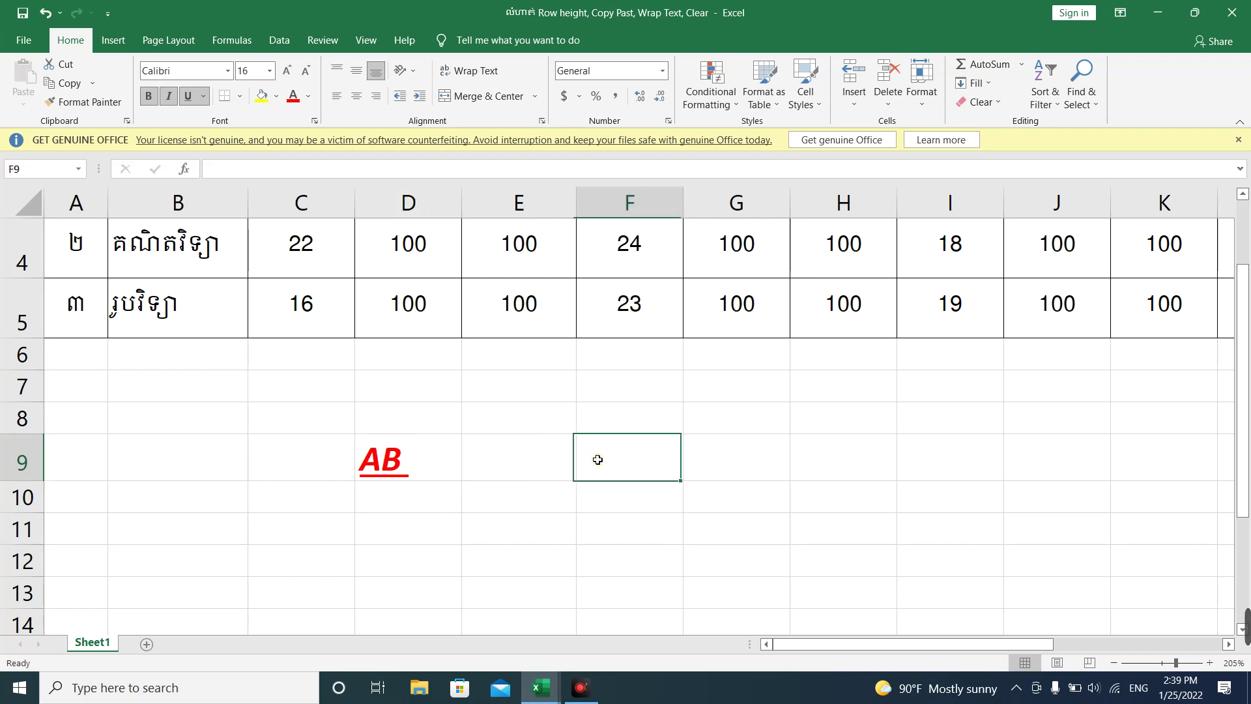
Step: Copy cell D9 and paste it into F9 with its full formatting
left_click(423, 463)
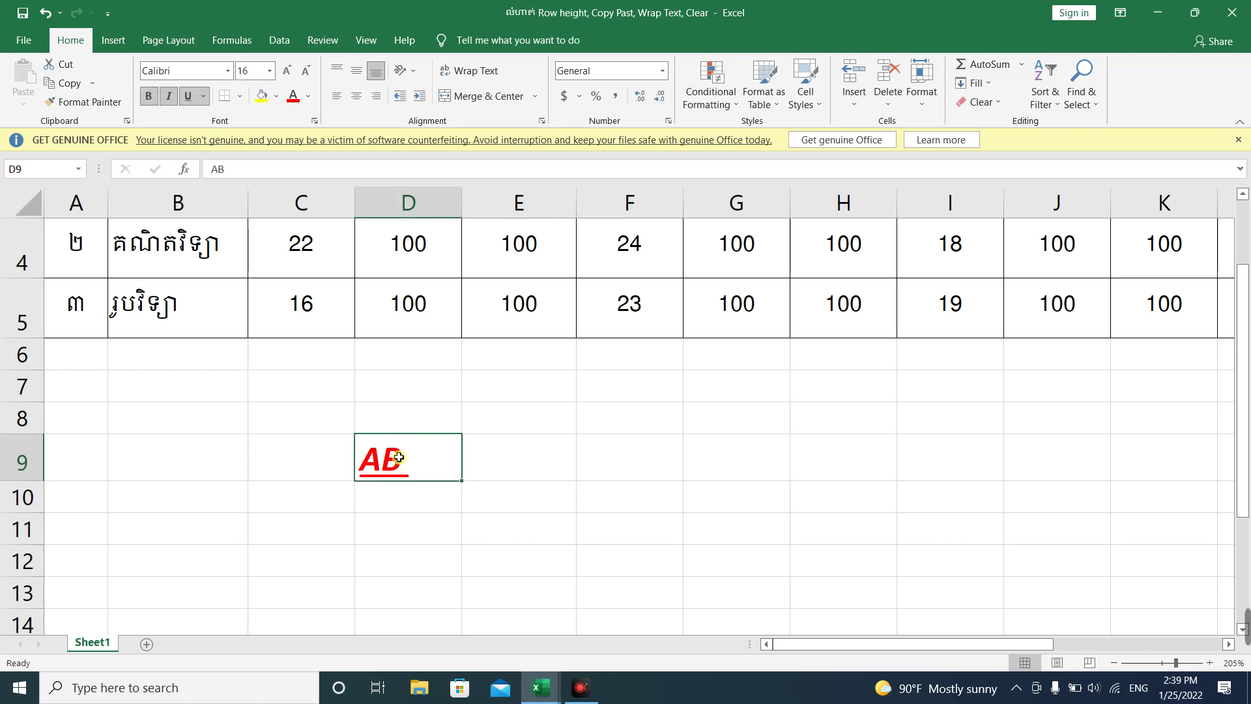
right_click(398, 458)
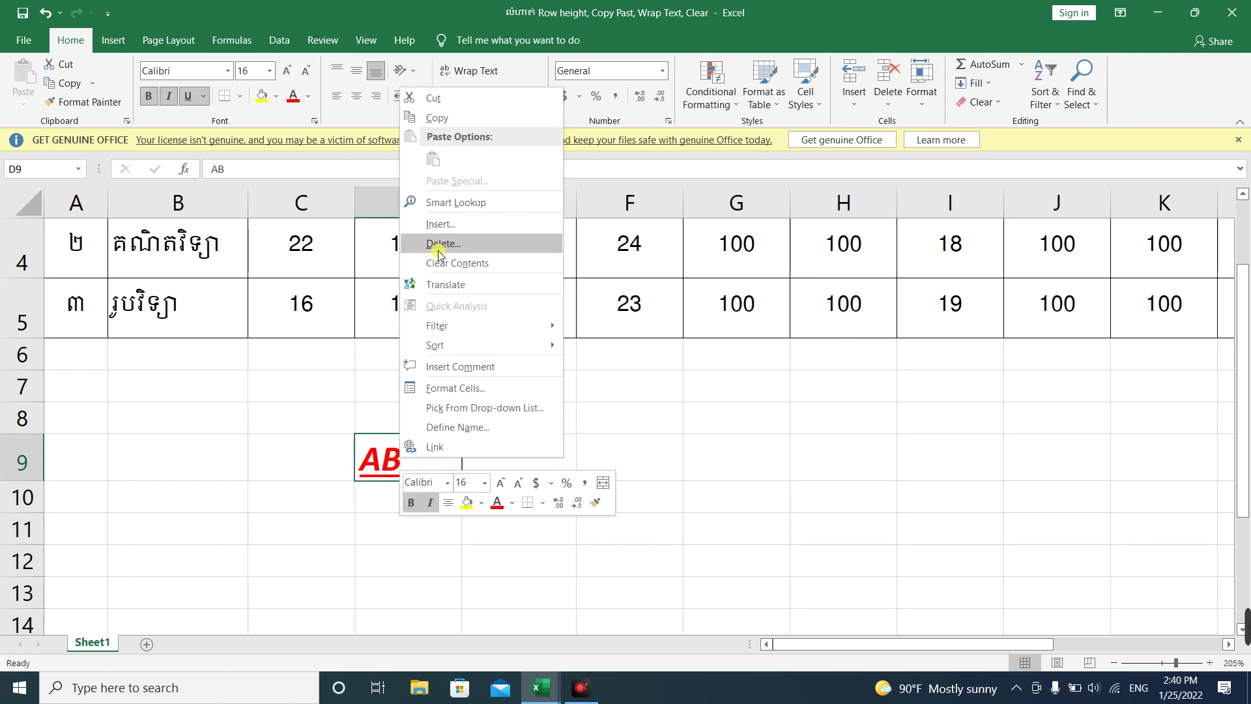
left_click(455, 120)
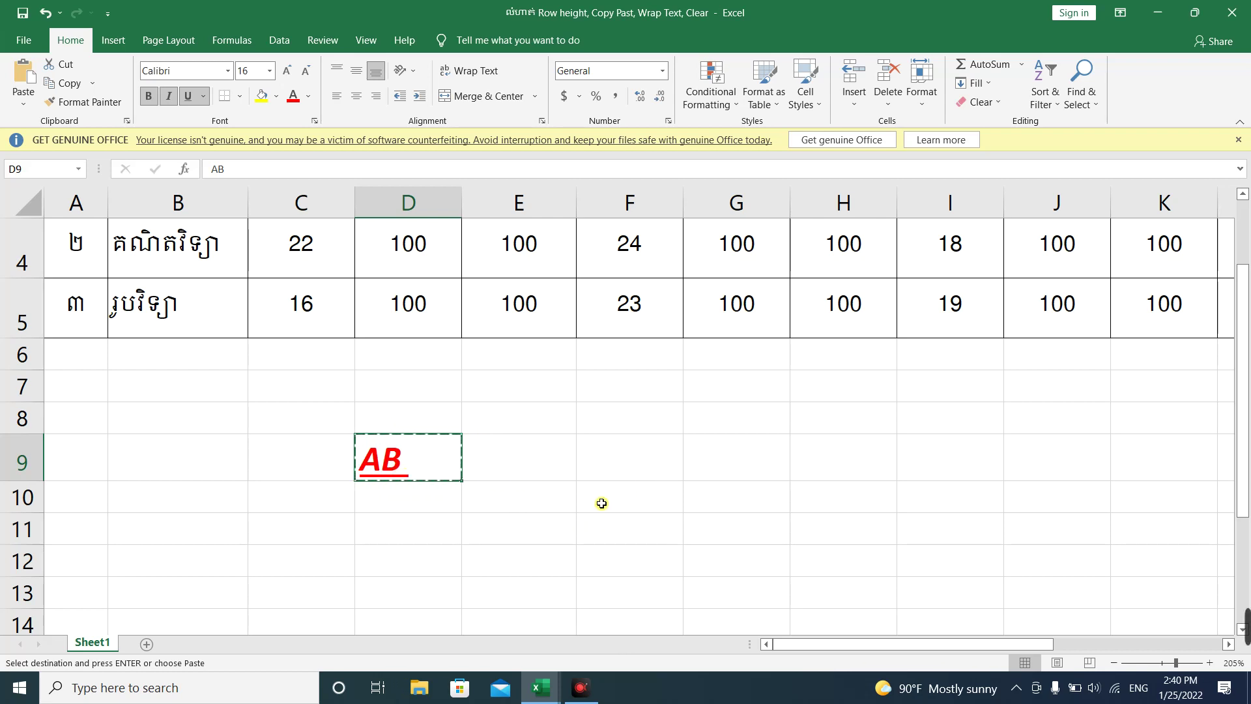
left_click(613, 456)
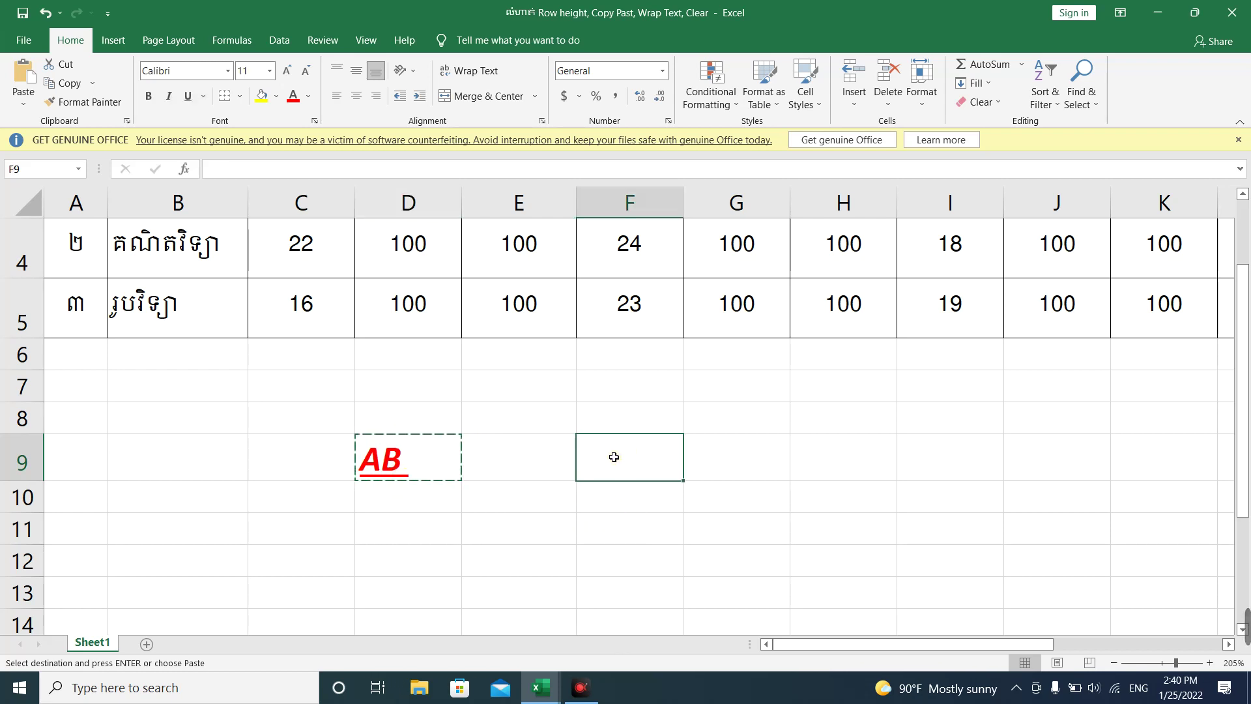
right_click(607, 455)
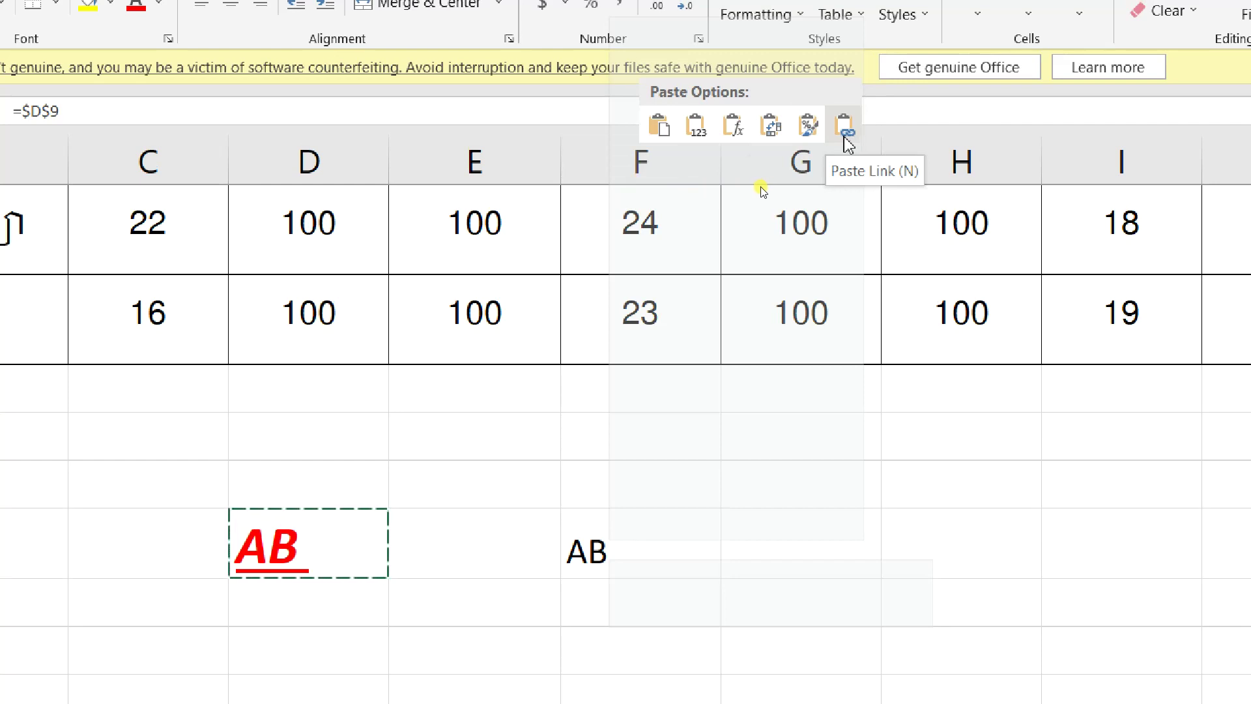
left_click(663, 135)
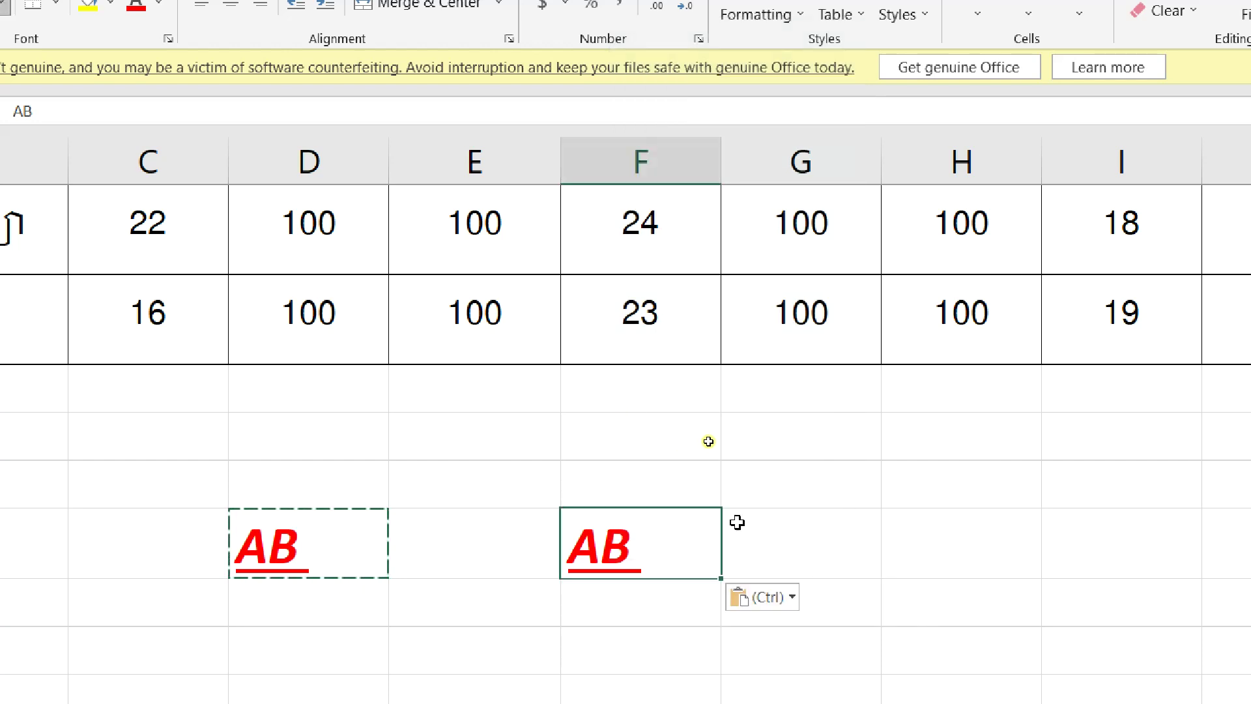
Step: Paste the copied D9 content into cell H9 as values only, without its formatting
left_click(910, 530)
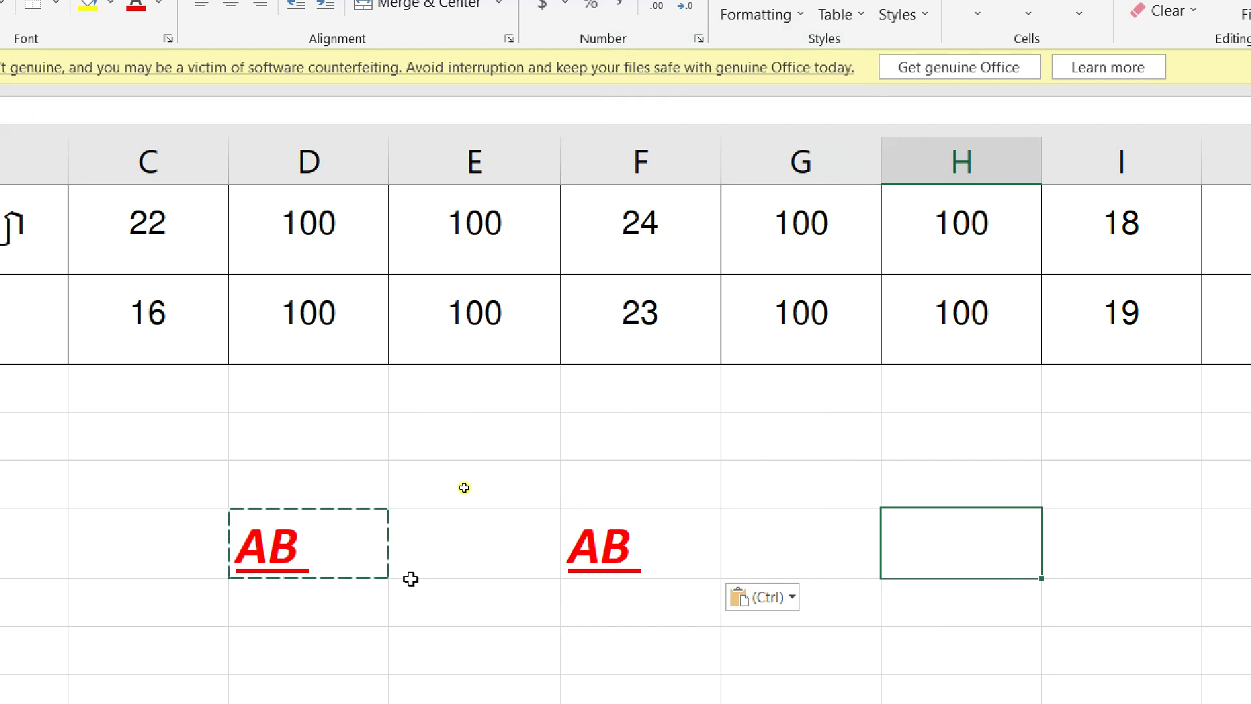
right_click(913, 553)
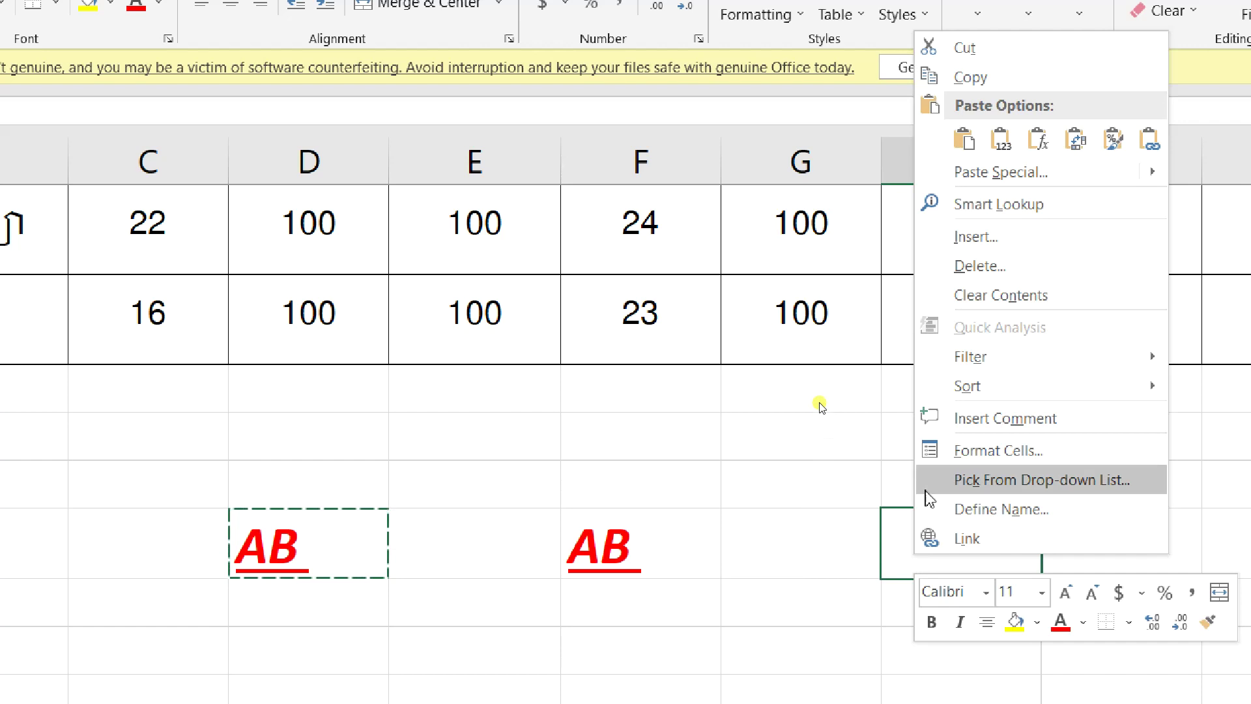
left_click(1002, 140)
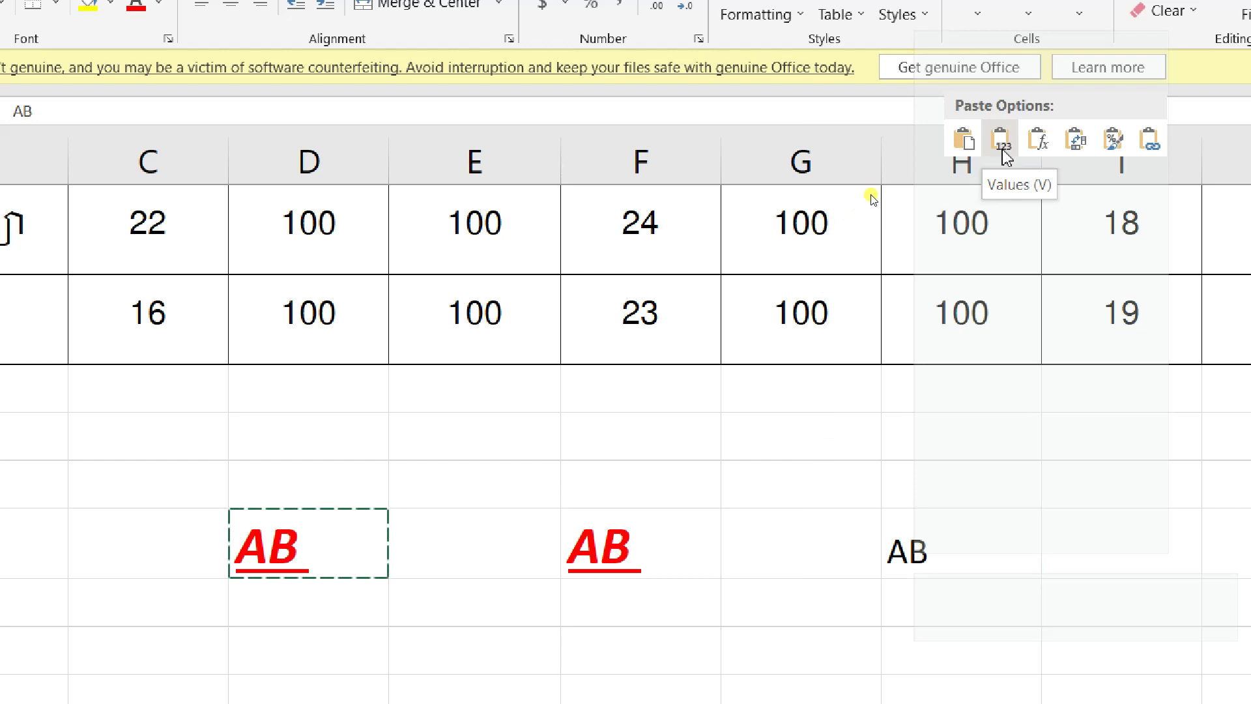
left_click(966, 605)
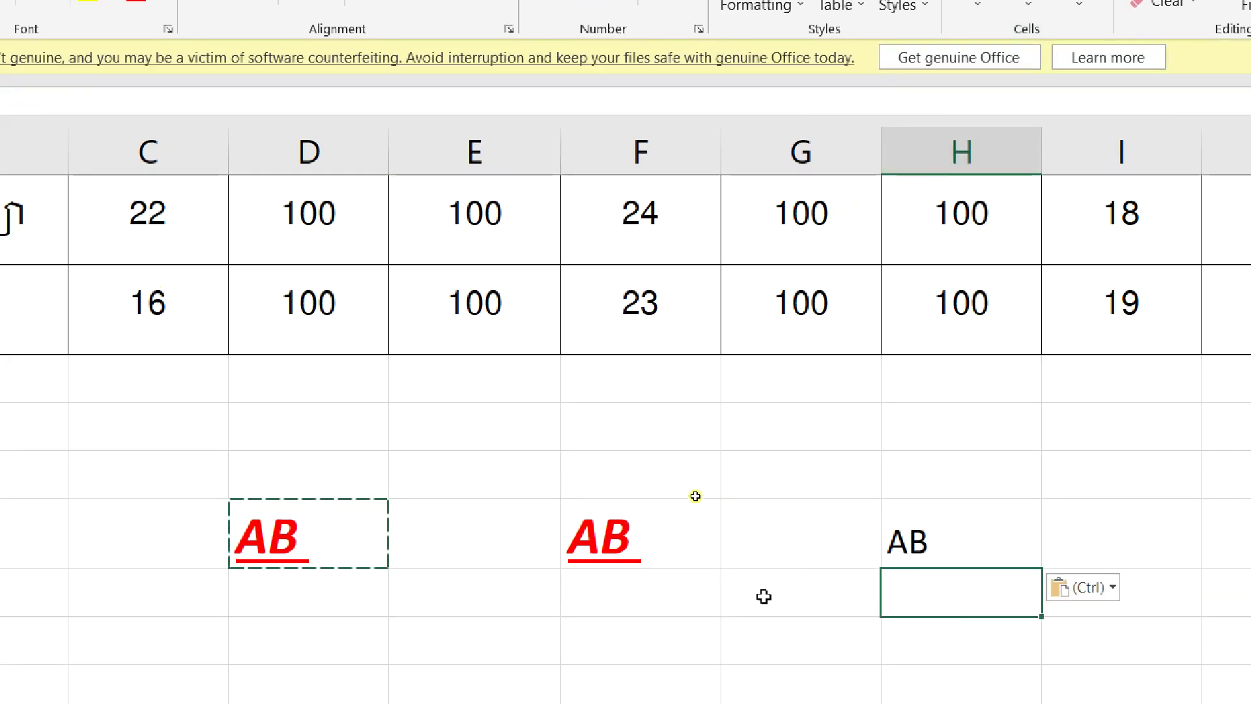
Step: Compare the fully formatted paste in F9 with the values-only paste in H9 and the original in D9
left_click(909, 541)
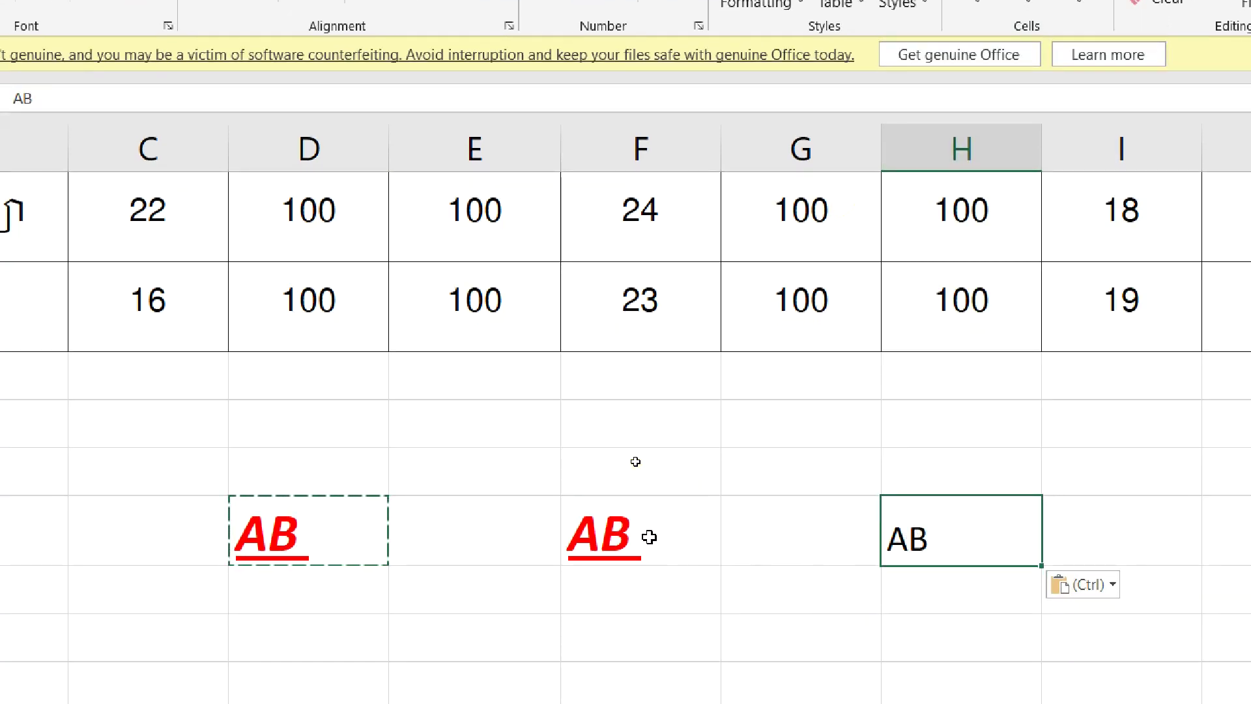
left_click(649, 537)
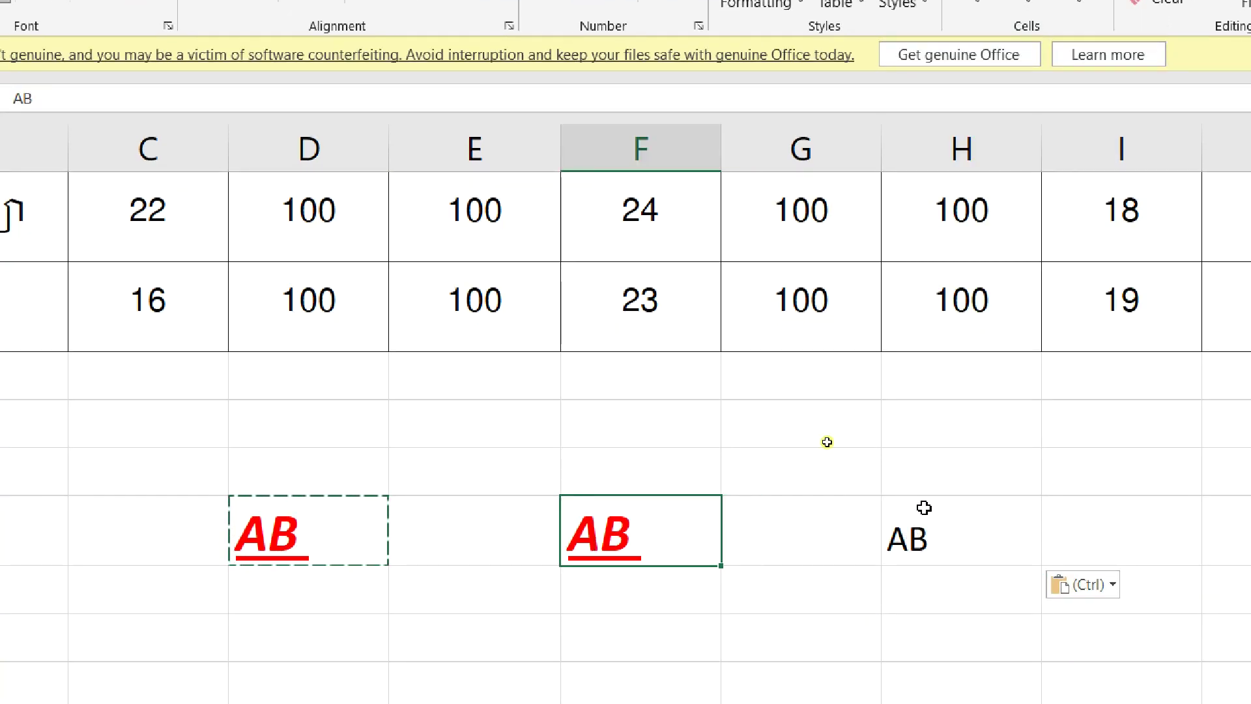
left_click(938, 515)
left_click(598, 531)
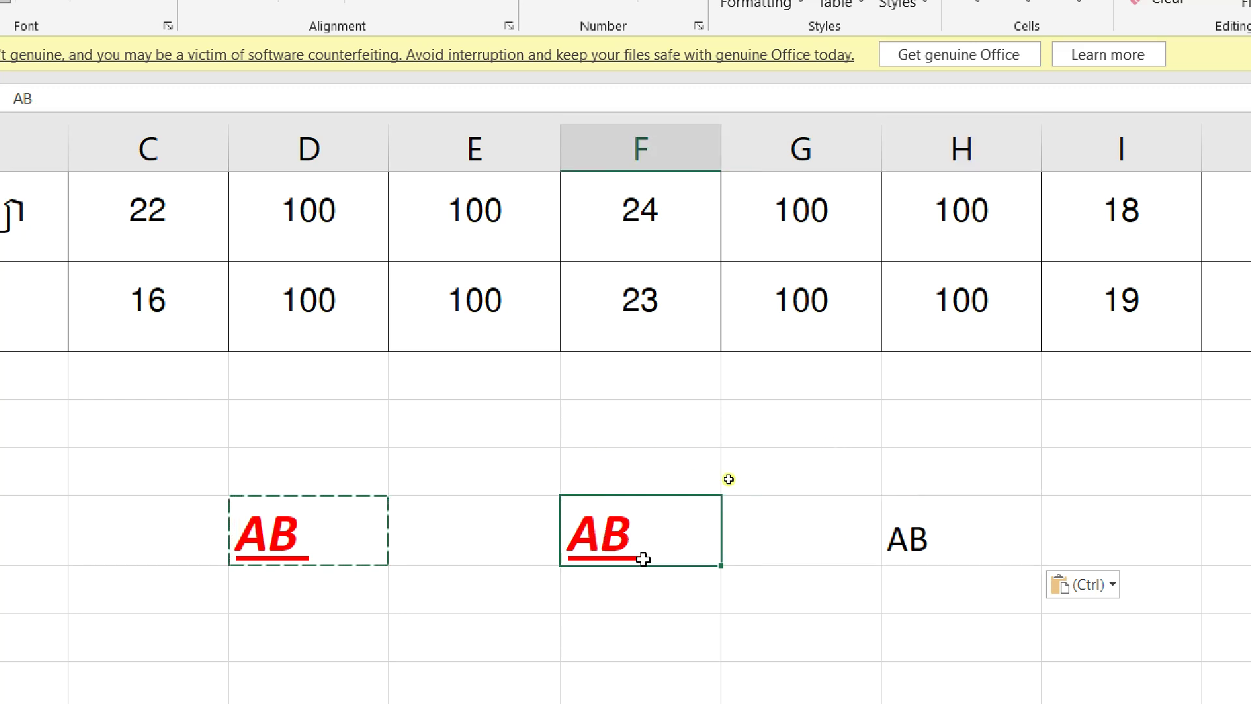
left_click(946, 544)
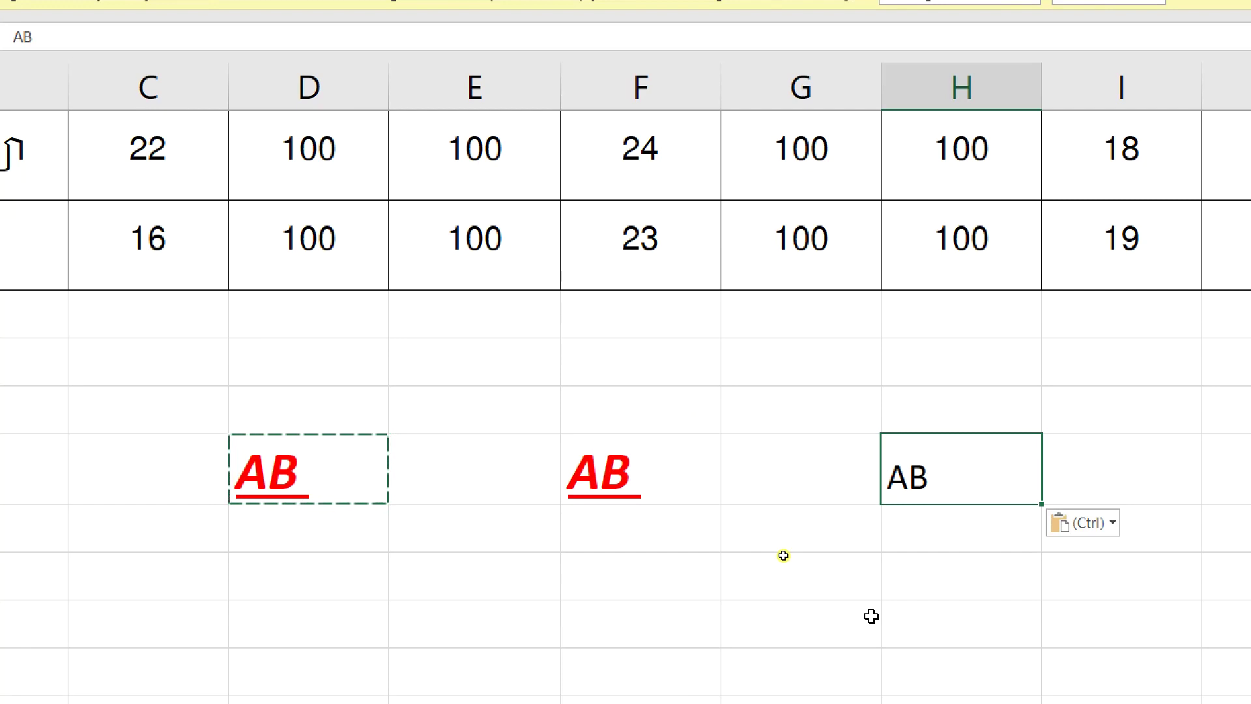
left_click(648, 489)
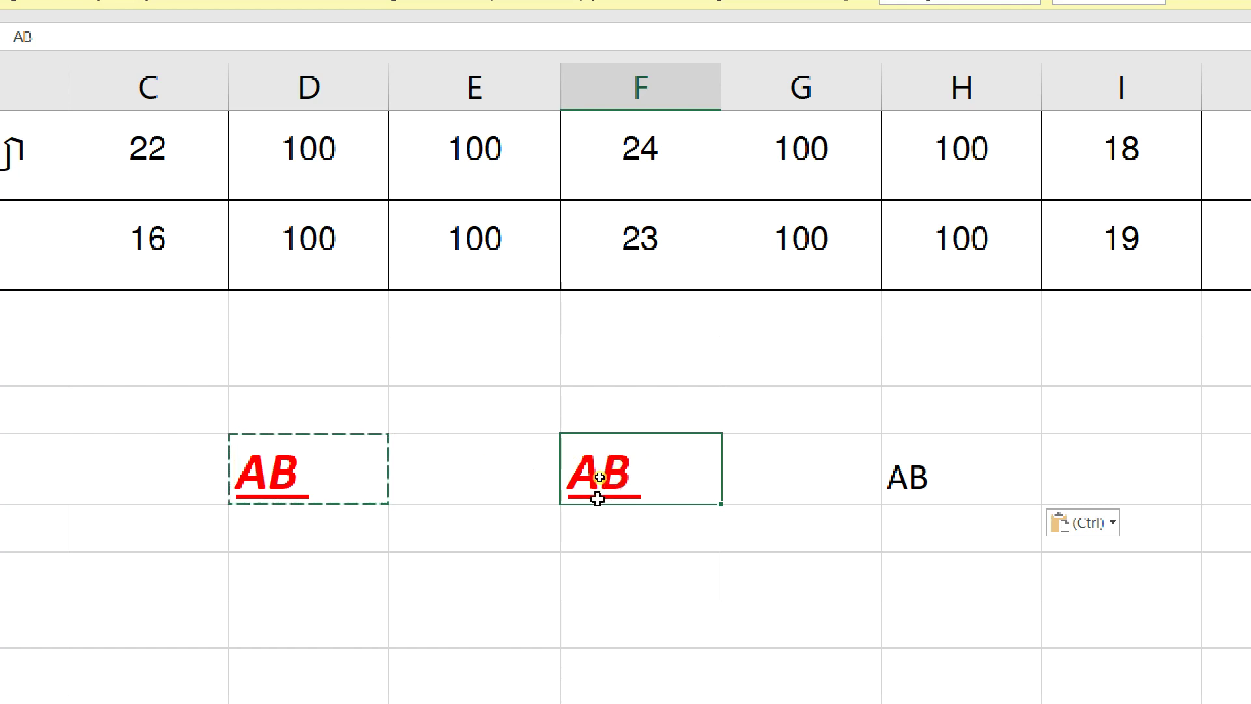
left_click(924, 466)
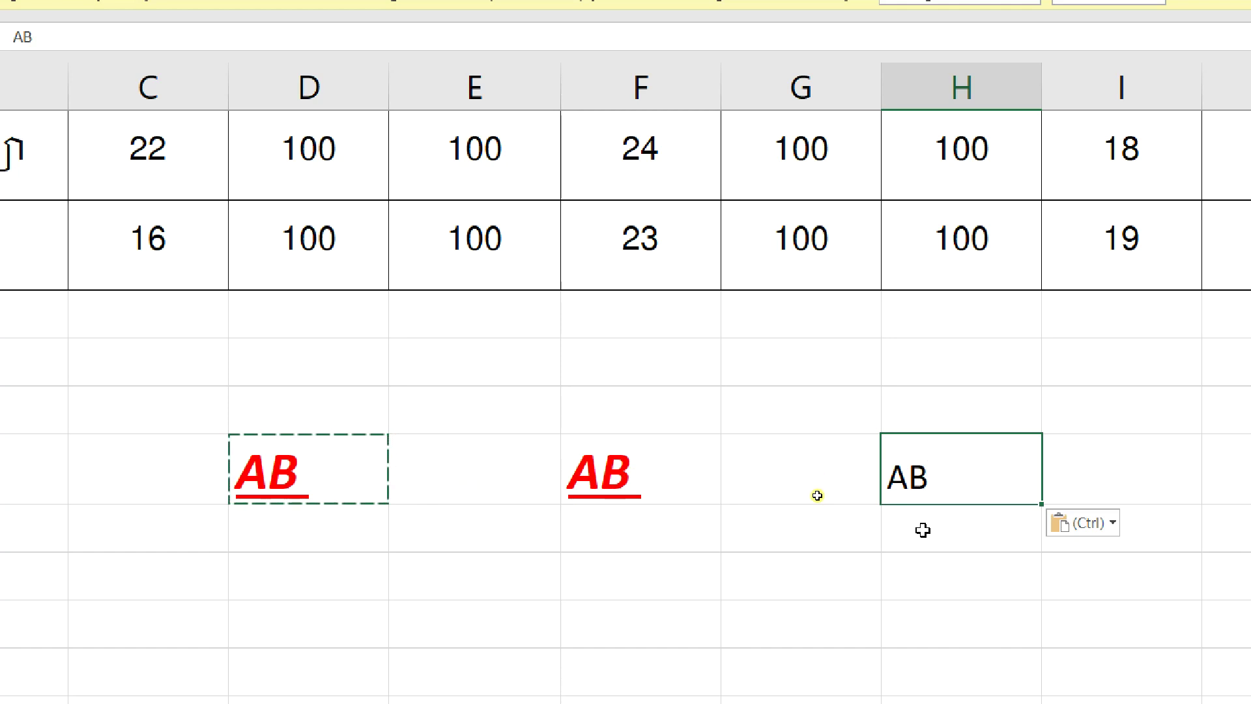
left_click(807, 346)
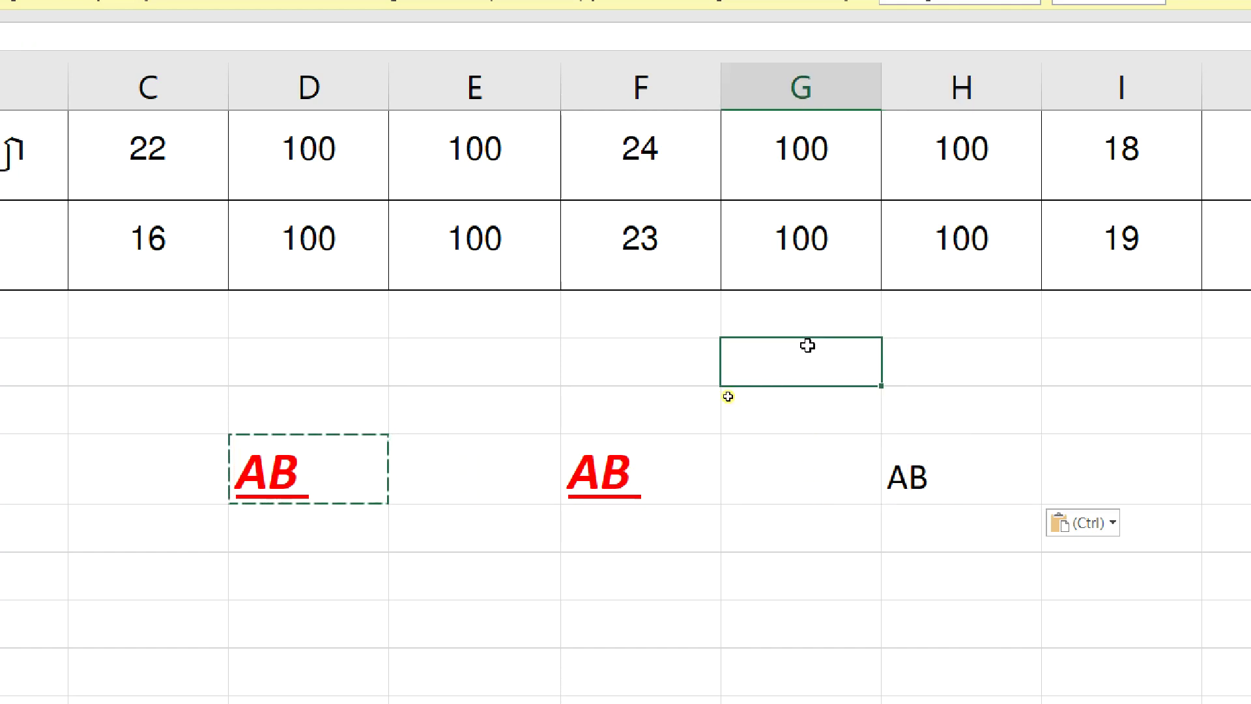
left_click(645, 482)
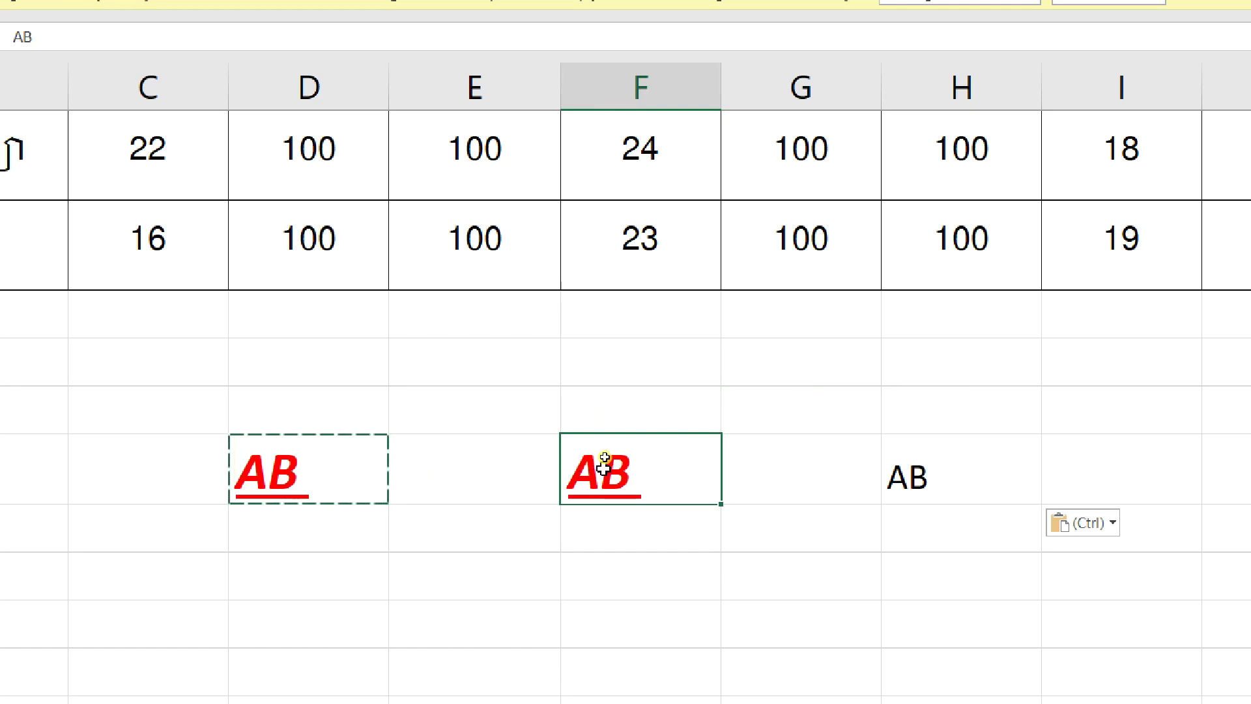
left_click(373, 477)
left_click(625, 469)
left_click(930, 476)
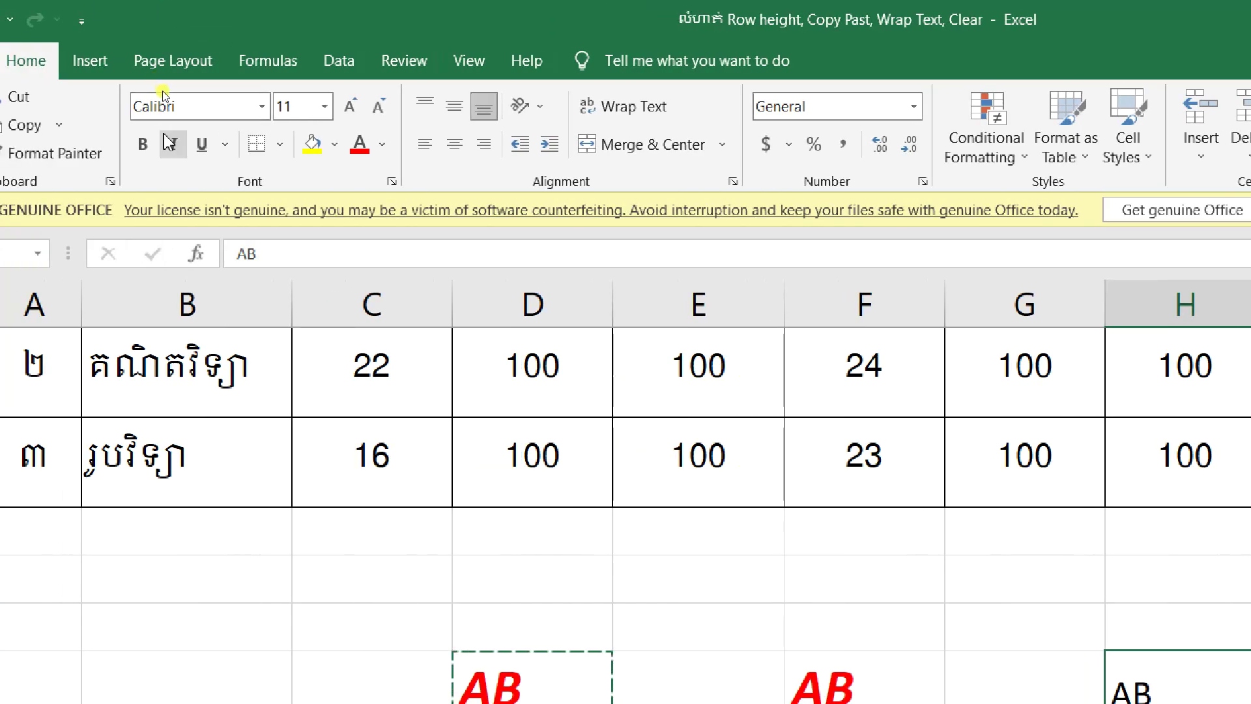
Step: Compare the row 2 headings in C2 through E2 with the empty heading cells under the other grade groups
scroll(358, 410, "up", 2)
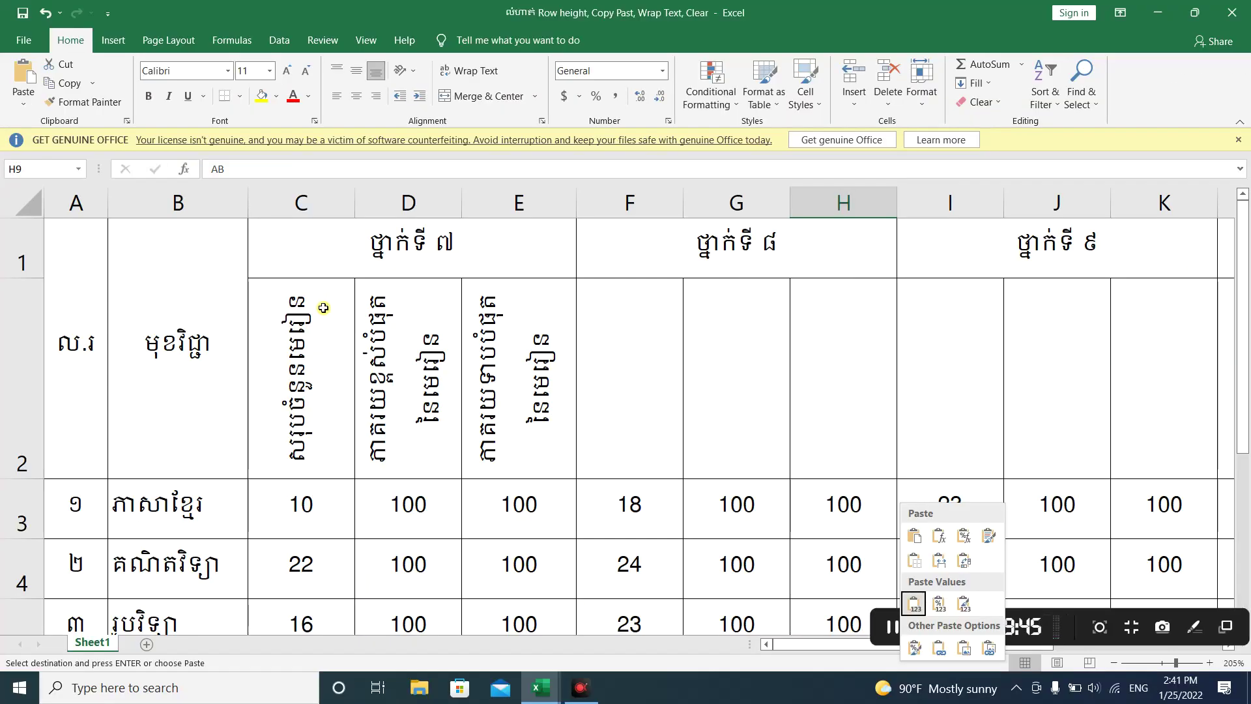
left_click_drag(406, 465, 699, 528)
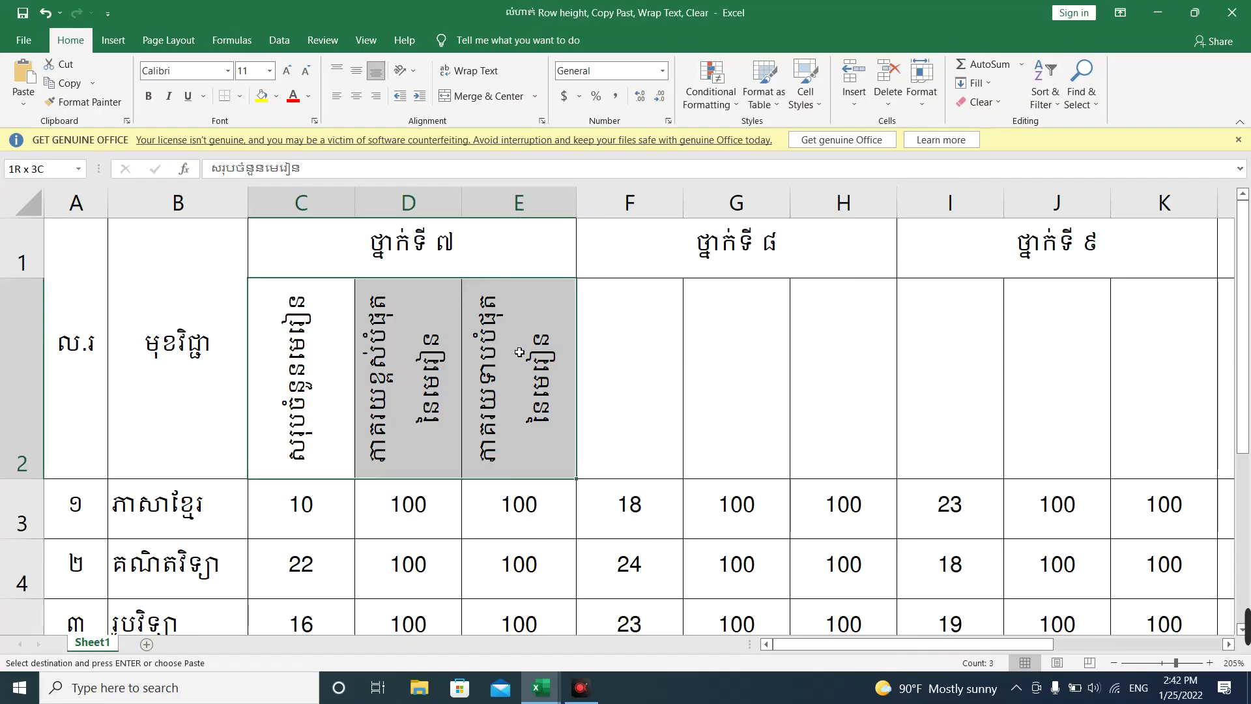
left_click(361, 374)
left_click_drag(319, 372, 528, 365)
left_click_drag(662, 365, 851, 363)
left_click_drag(944, 360, 1153, 357)
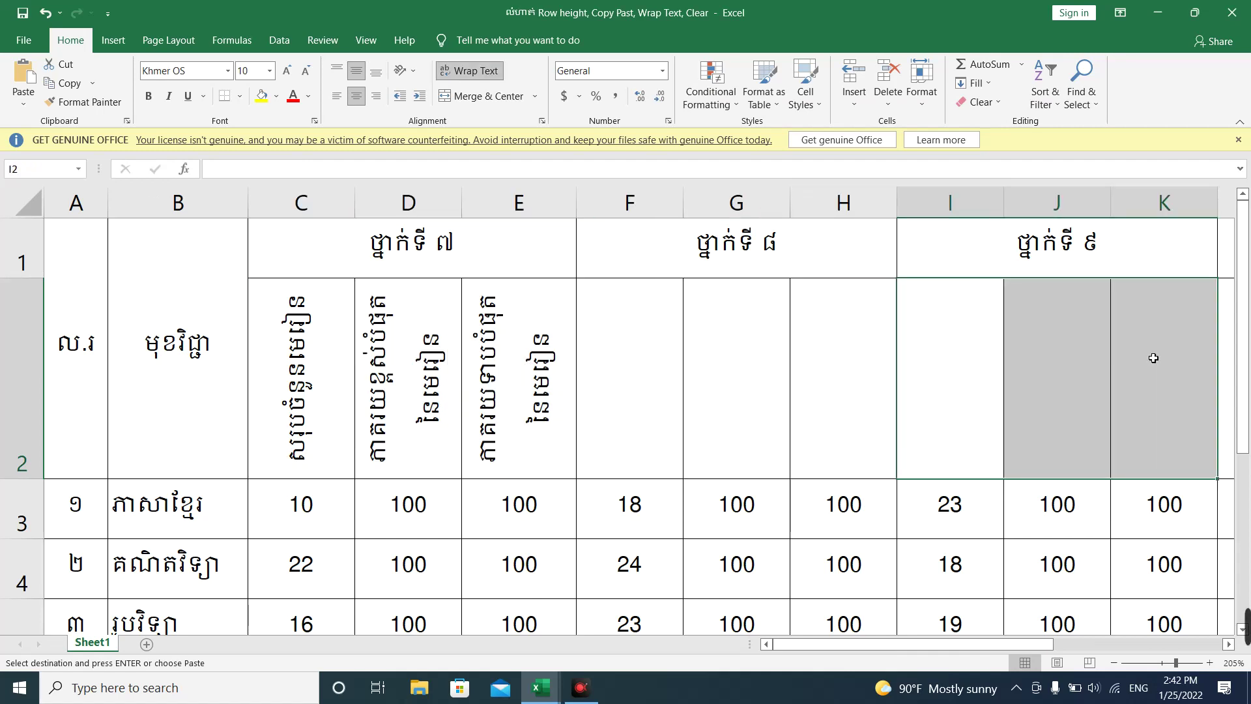
left_click(287, 351)
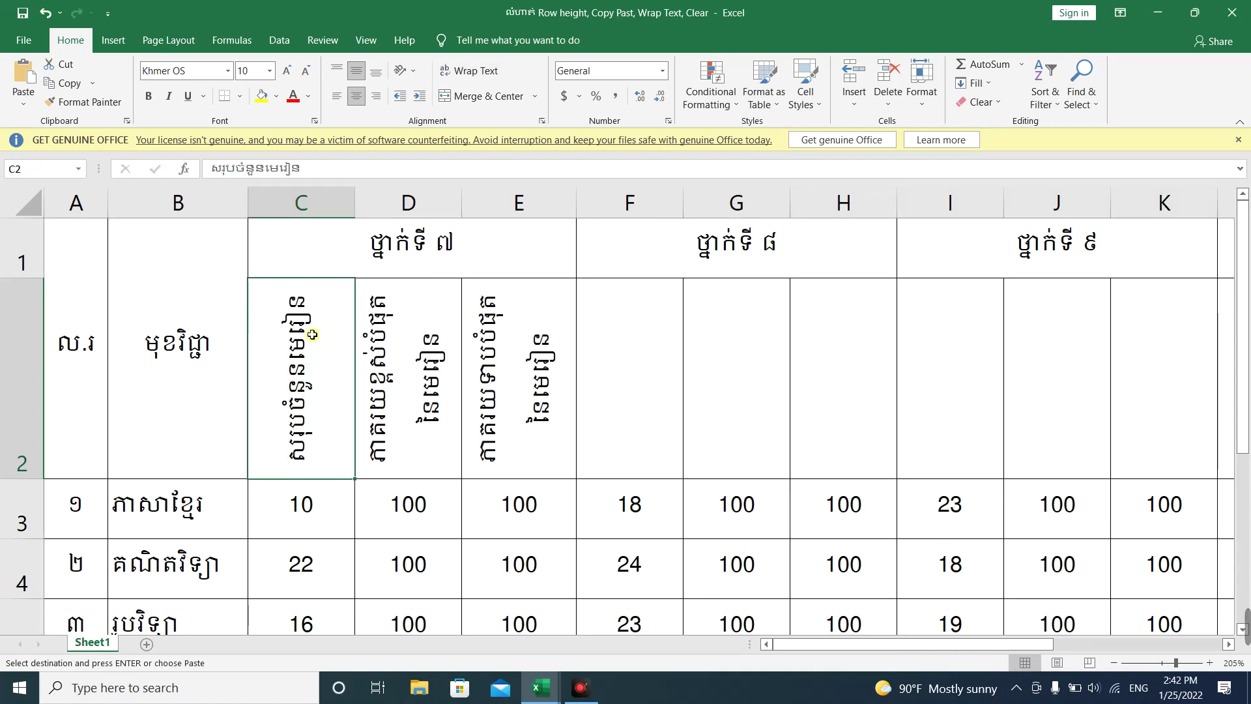
left_click_drag(598, 345, 879, 344)
left_click(932, 339)
Step: Copy the row 2 headings in C2 through E2 and paste them across F2 through N2
left_click_drag(300, 417, 512, 398)
right_click(452, 351)
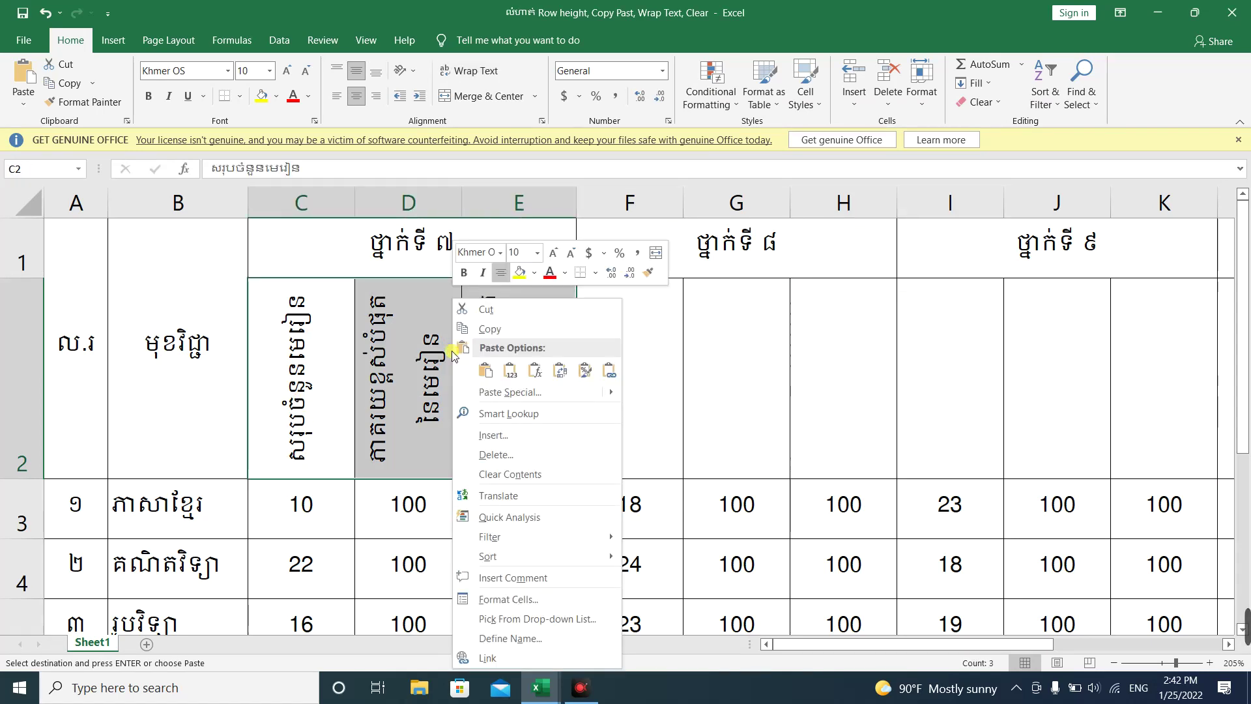
left_click(485, 336)
left_click_drag(625, 352, 1103, 349)
right_click(320, 332)
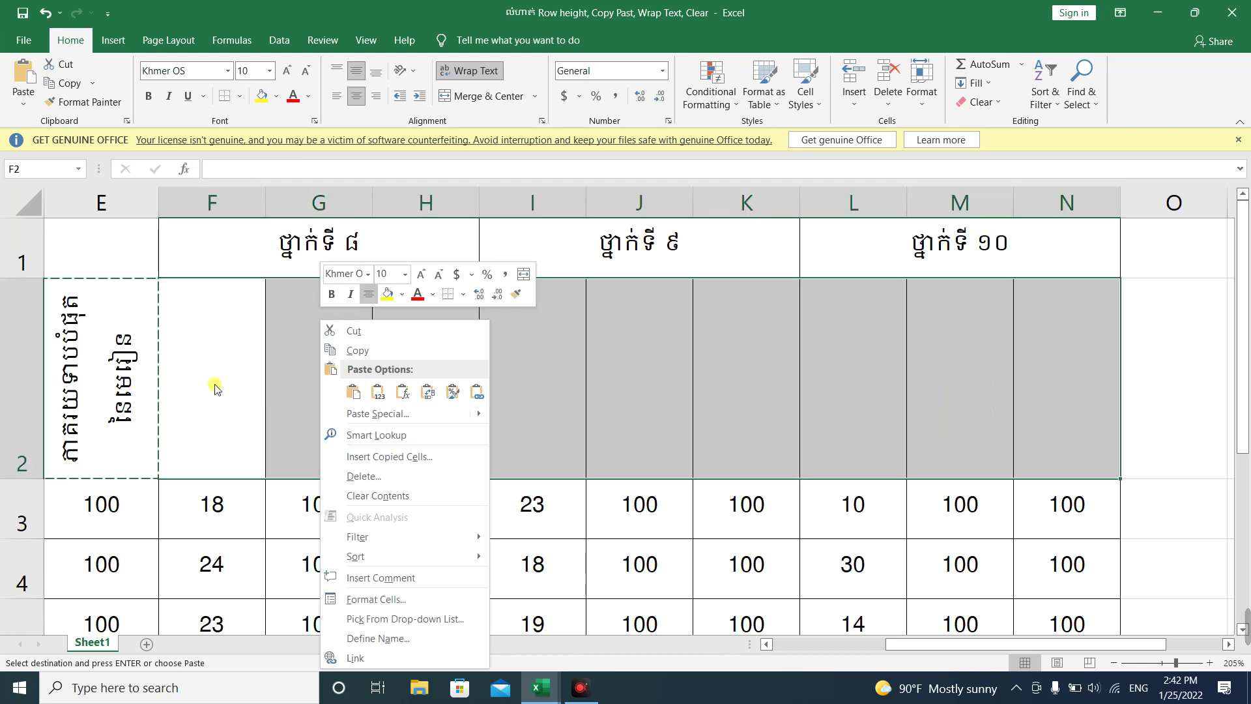
left_click(367, 395)
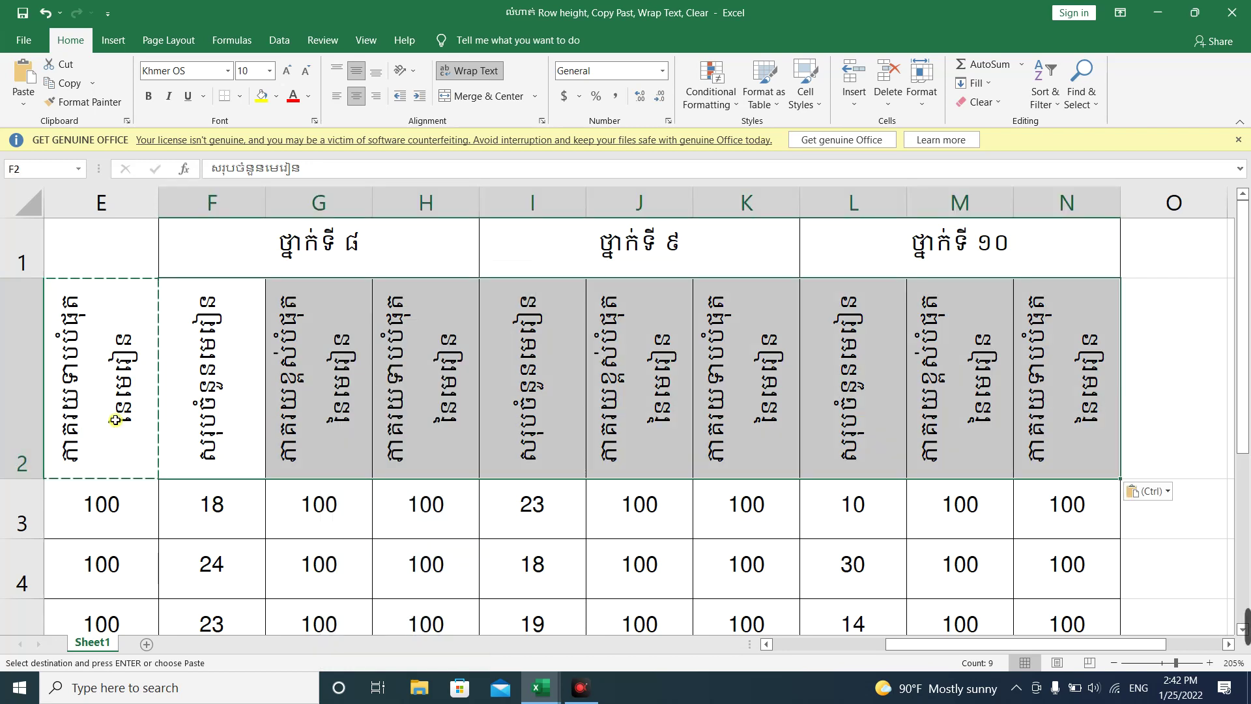
Step: Remove the pasted headings from F2 through N2
left_click(216, 432)
key("ctrl+shift+Right")
key("Delete")
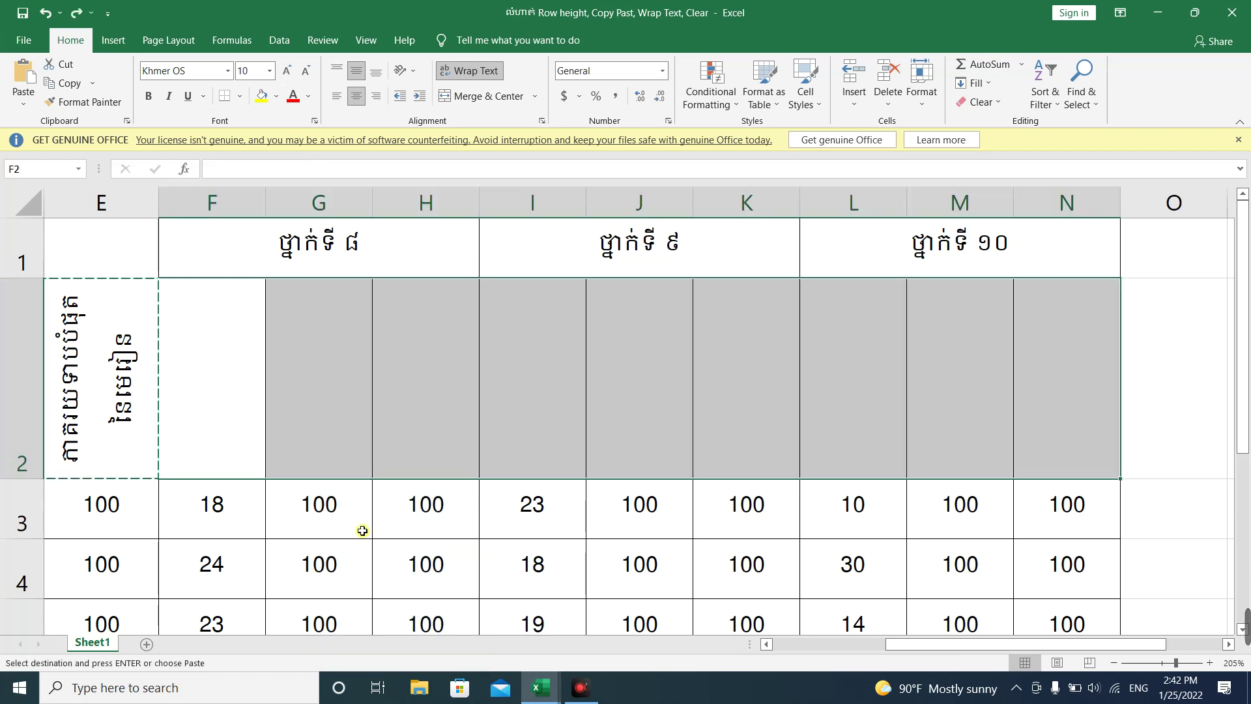
Step: Set the heading text in C2 through E2 to red and fill those cells with light green
left_click_drag(899, 645, 788, 645)
left_click_drag(332, 407, 510, 394)
left_click(276, 96)
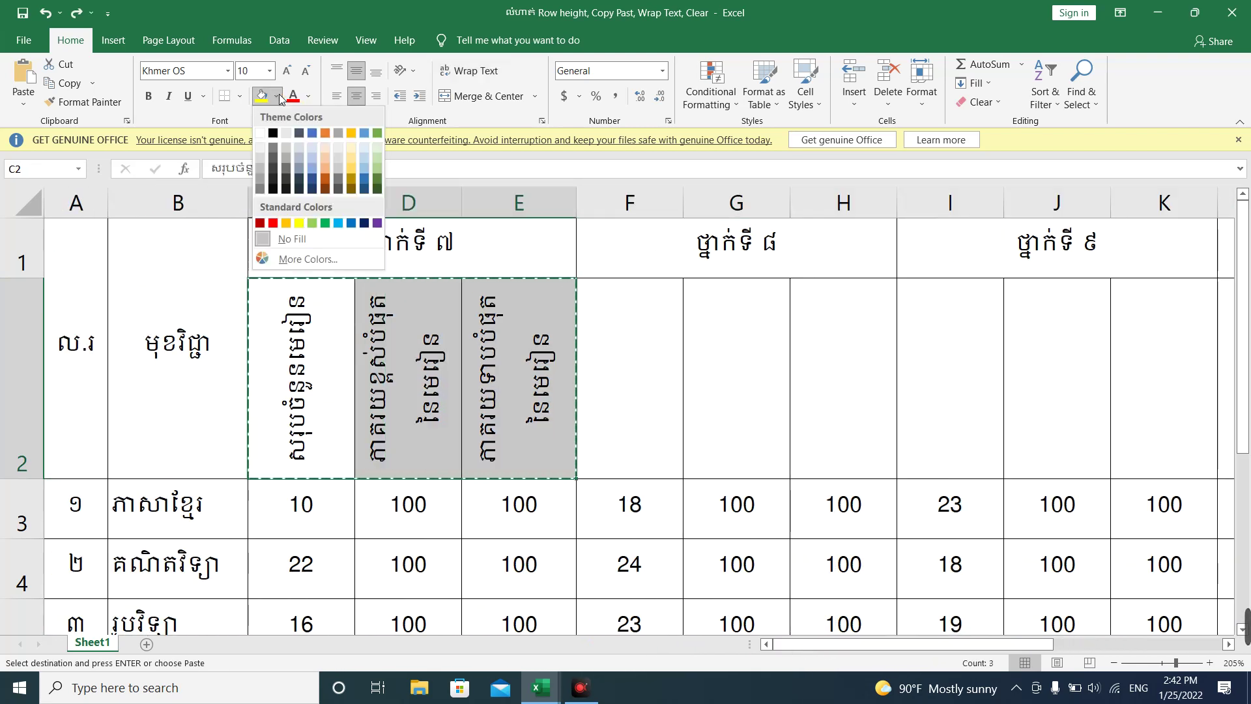
left_click(293, 96)
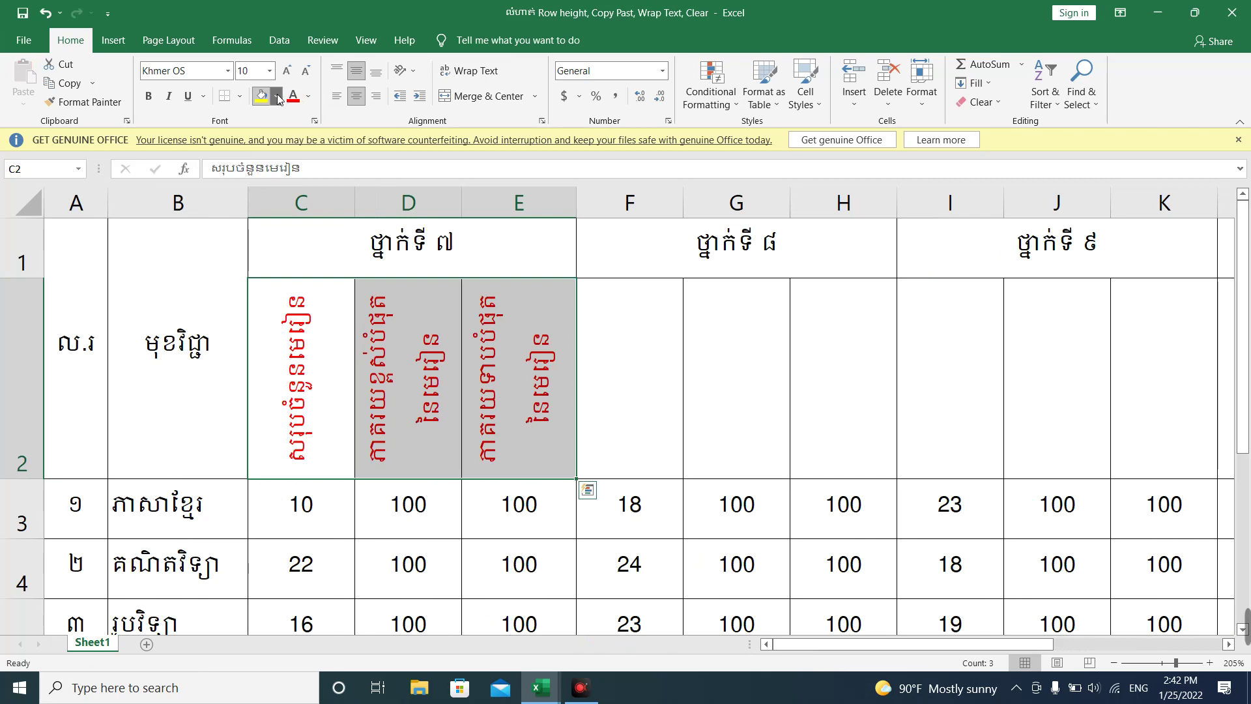
left_click(276, 96)
left_click(378, 151)
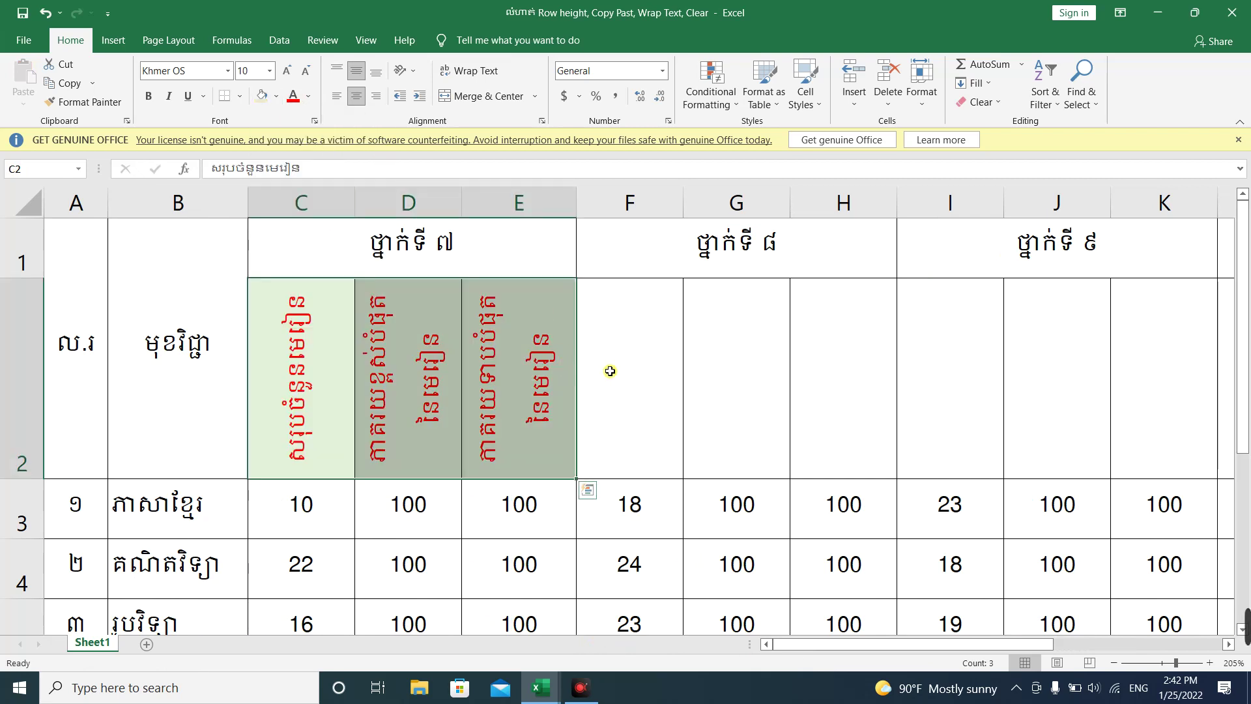
Step: Copy the colored headings in C2 through E2 and paste them into F2 through N2 as values only
right_click(338, 352)
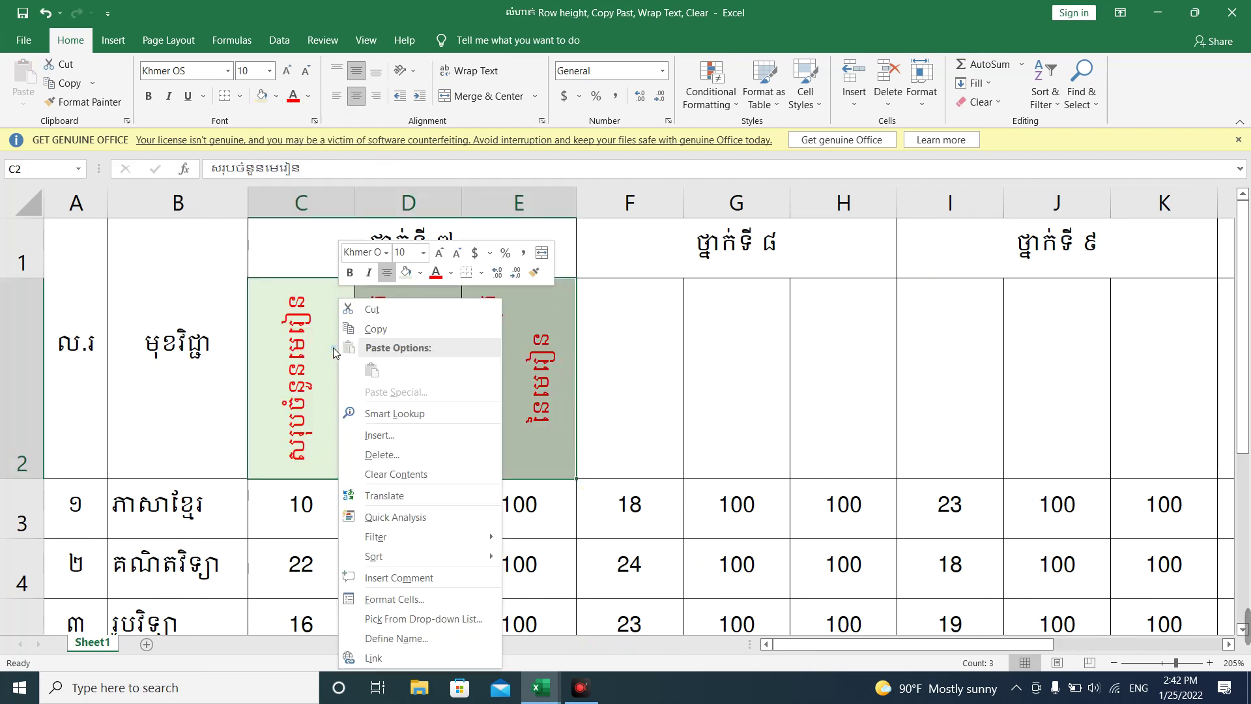
left_click(370, 331)
left_click_drag(621, 404, 1081, 364)
right_click(535, 378)
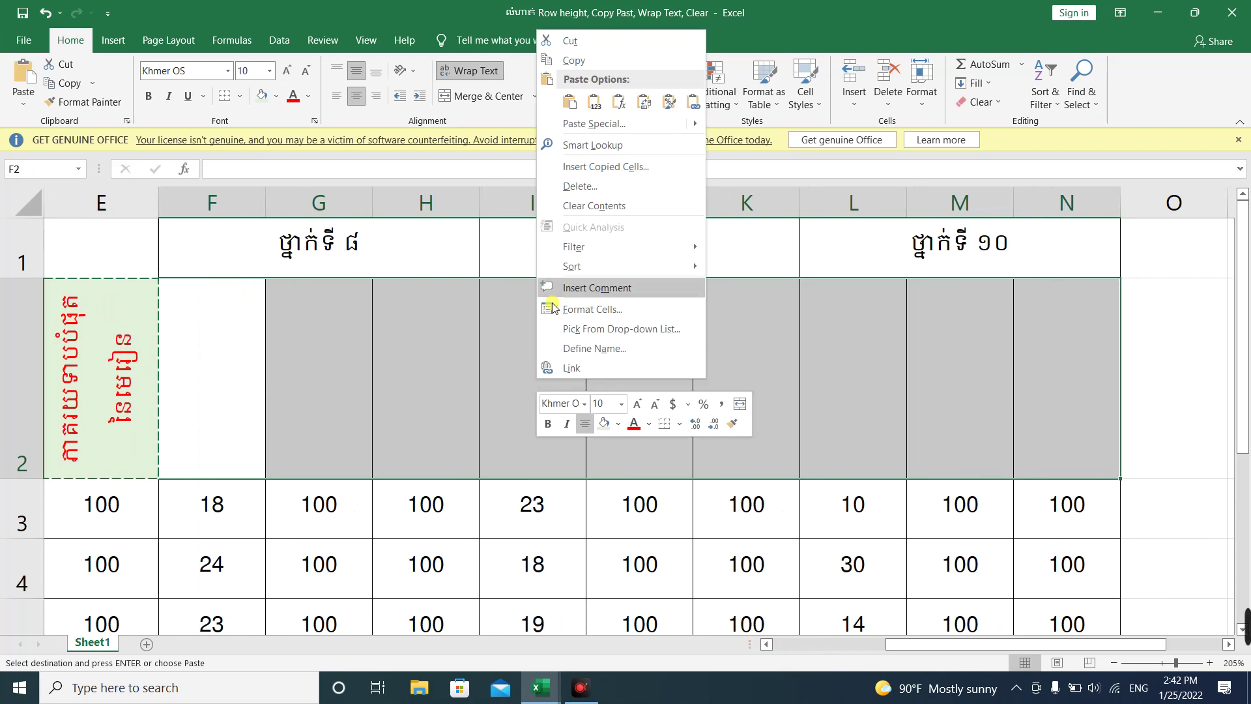
left_click(594, 102)
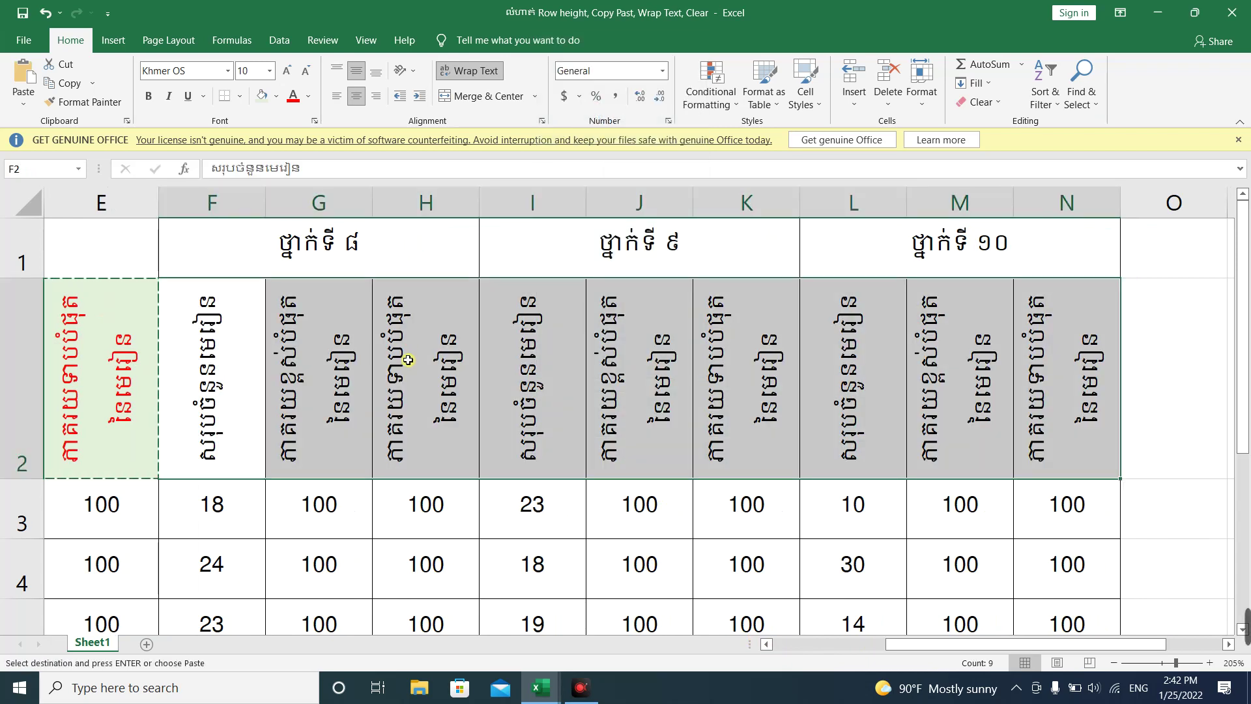
Step: Undo the values-only paste and paste the copied headings into F2 through N2 with their full formatting
key("ctrl+z")
right_click(356, 335)
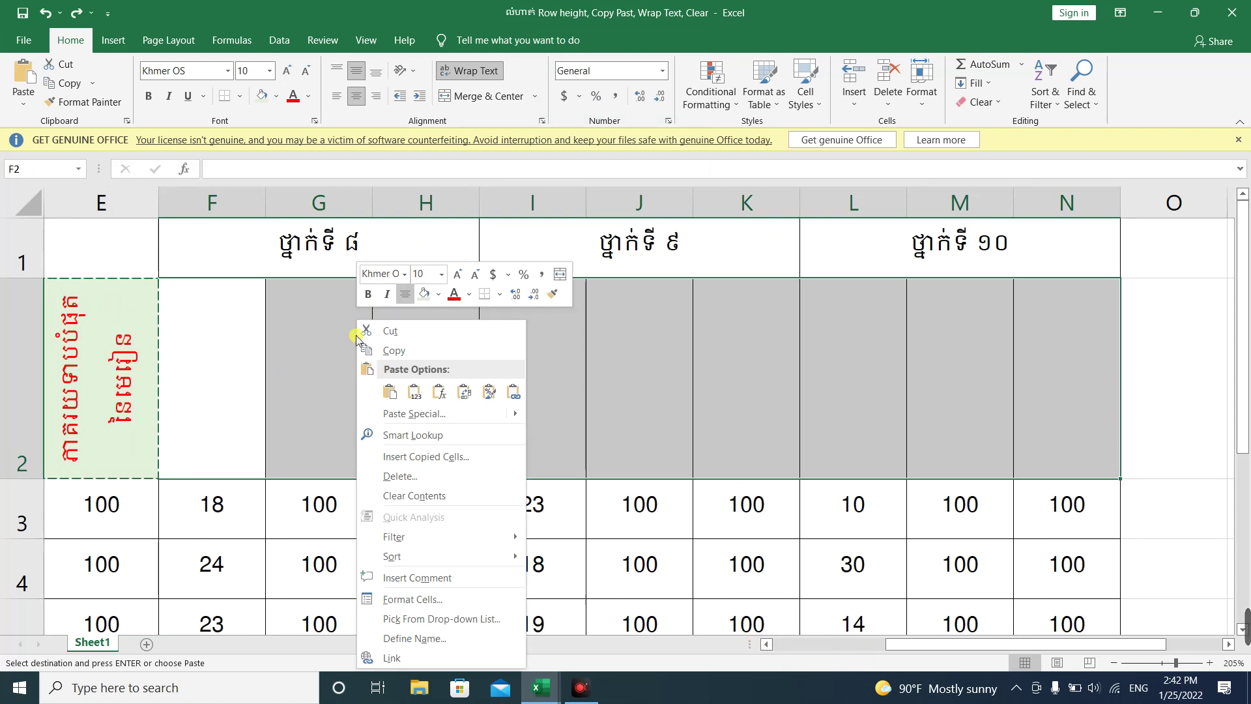
left_click(390, 392)
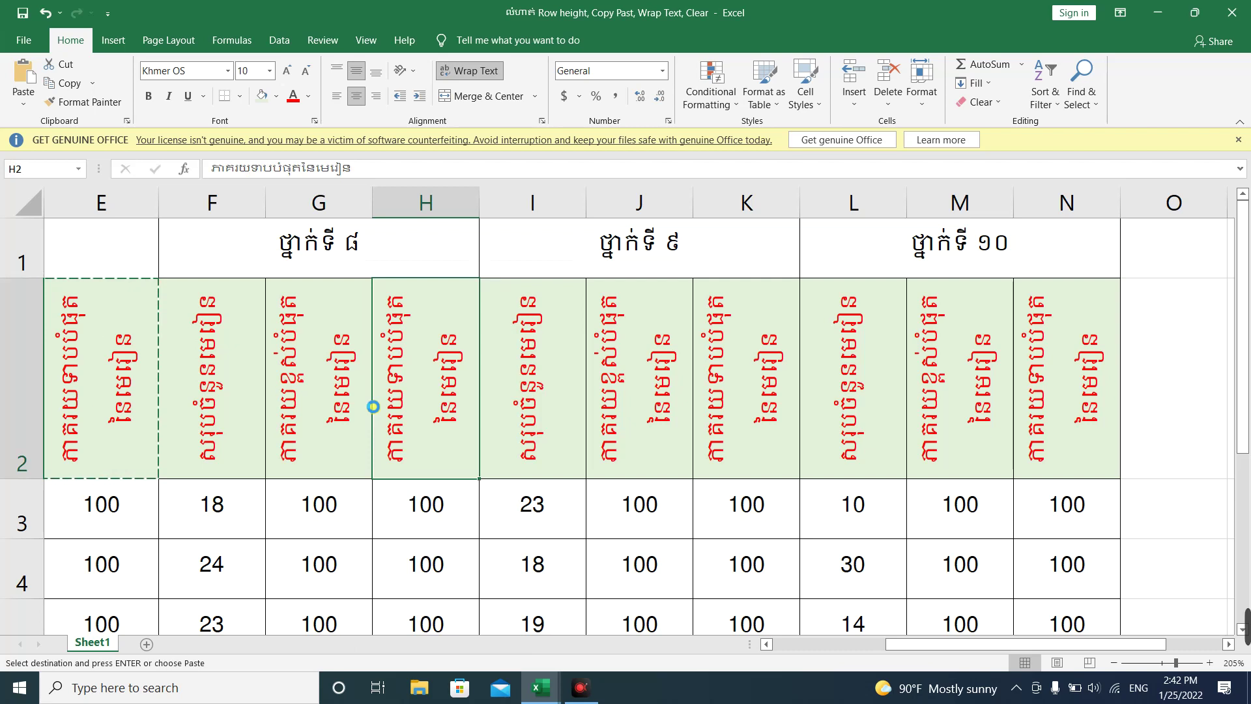
Step: Undo the fully formatted heading paste in F2 through N2
key("ctrl+z")
mouse_move(1247, 626)
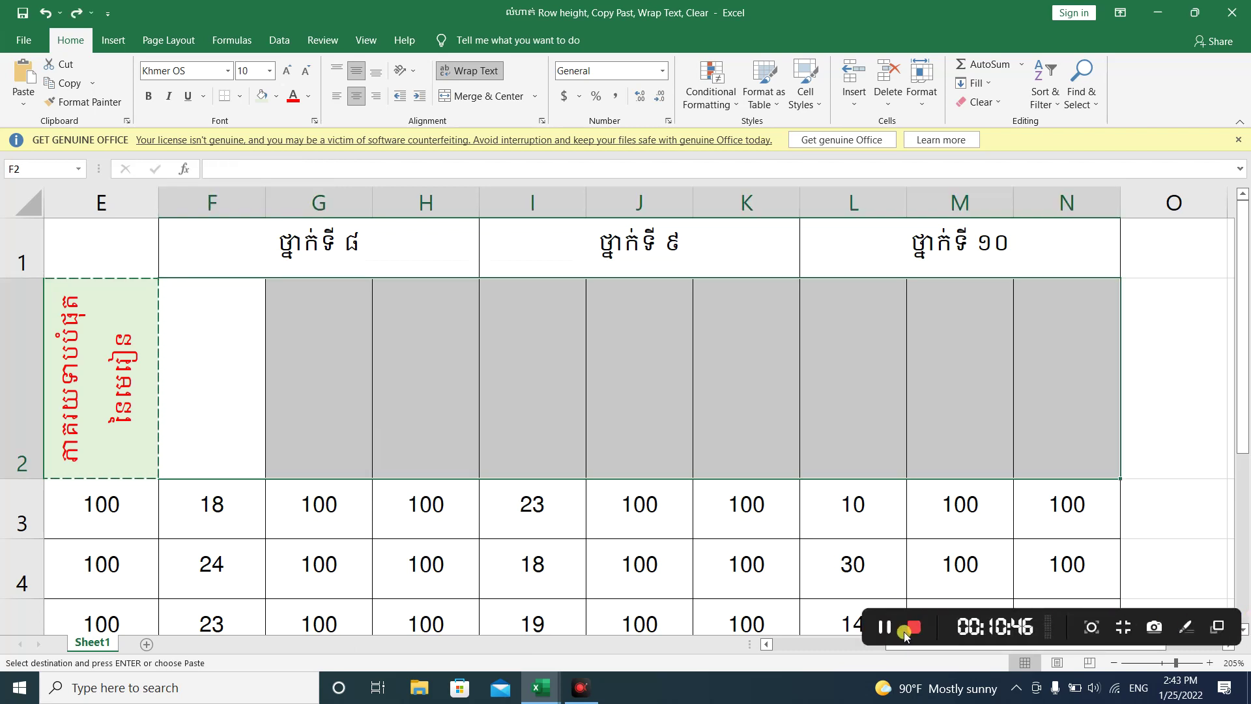
left_click(884, 628)
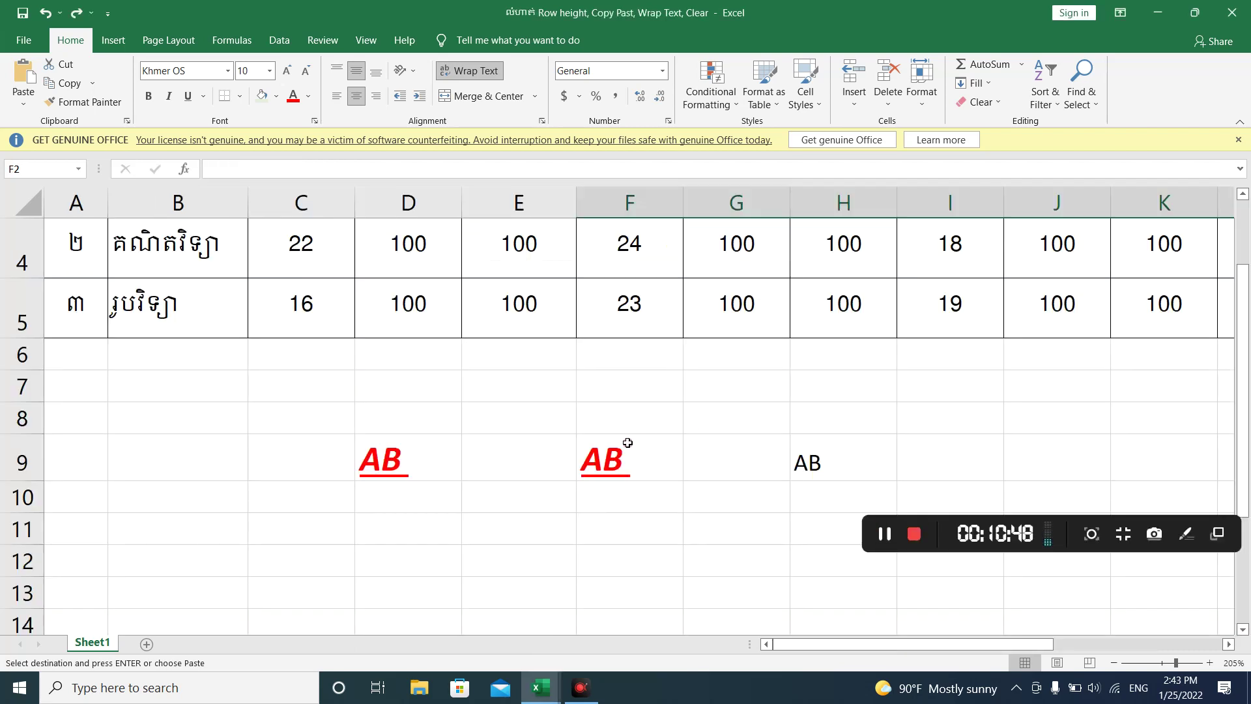
Step: Select cell D9, open the Windows On-Screen Keyboard, and place it below row 9 so the AB cells remain visible
left_click(416, 461)
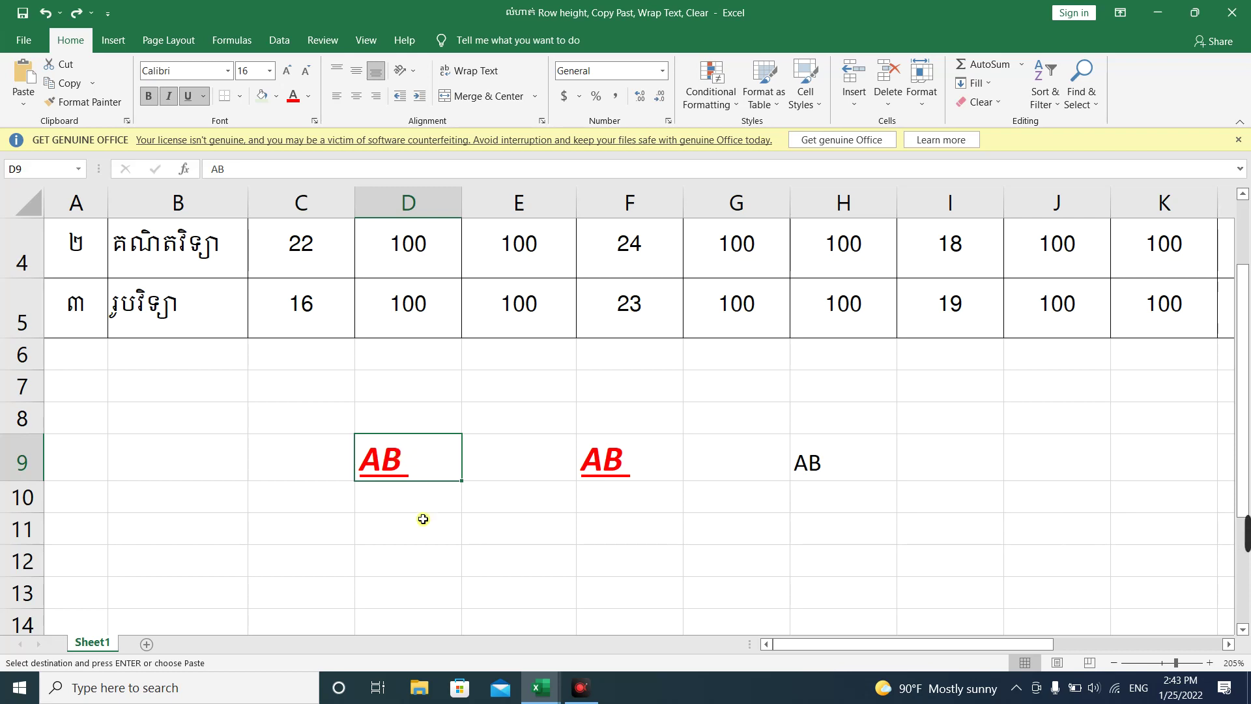
left_click(311, 694)
type("ON")
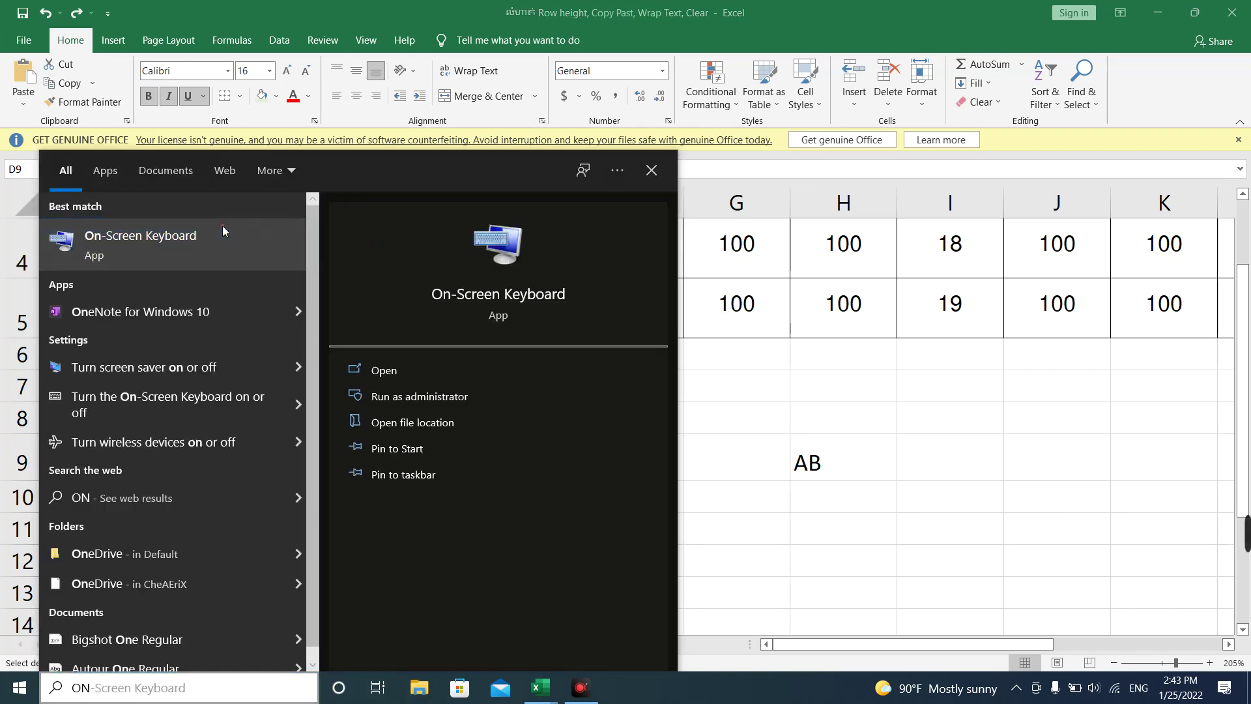
left_click(222, 228)
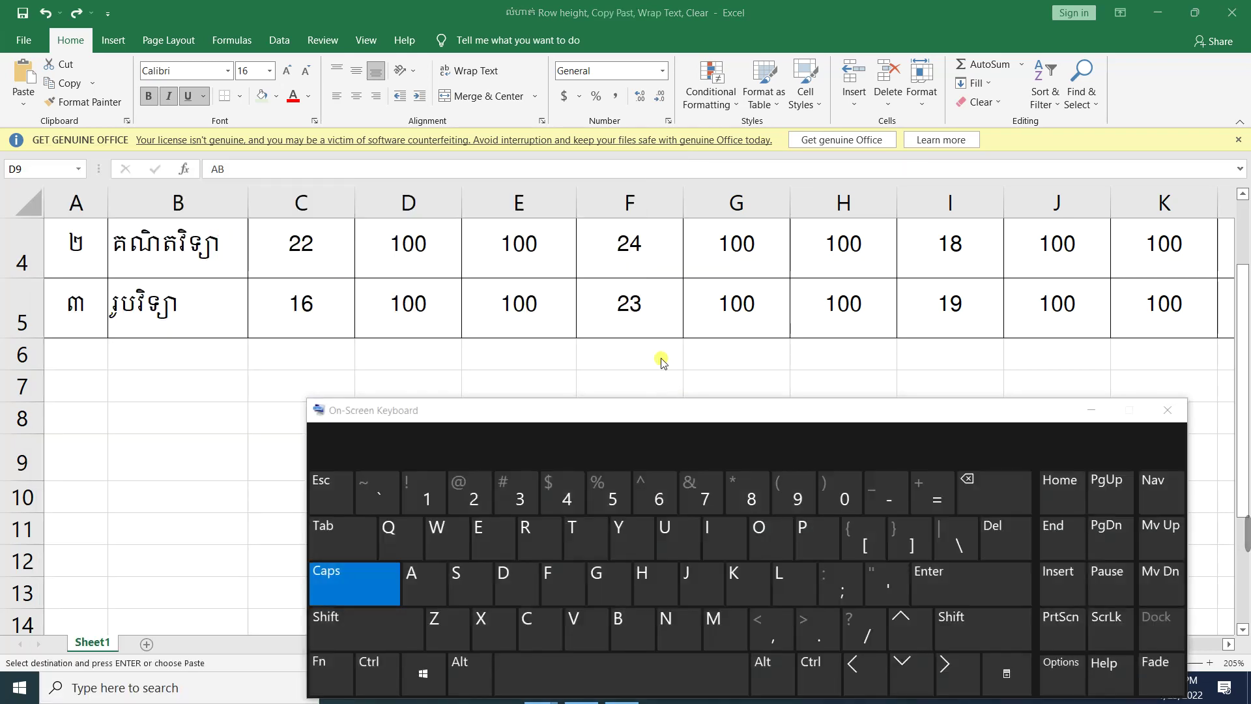
scroll(645, 335, "down", 1)
left_click_drag(589, 410, 584, 385)
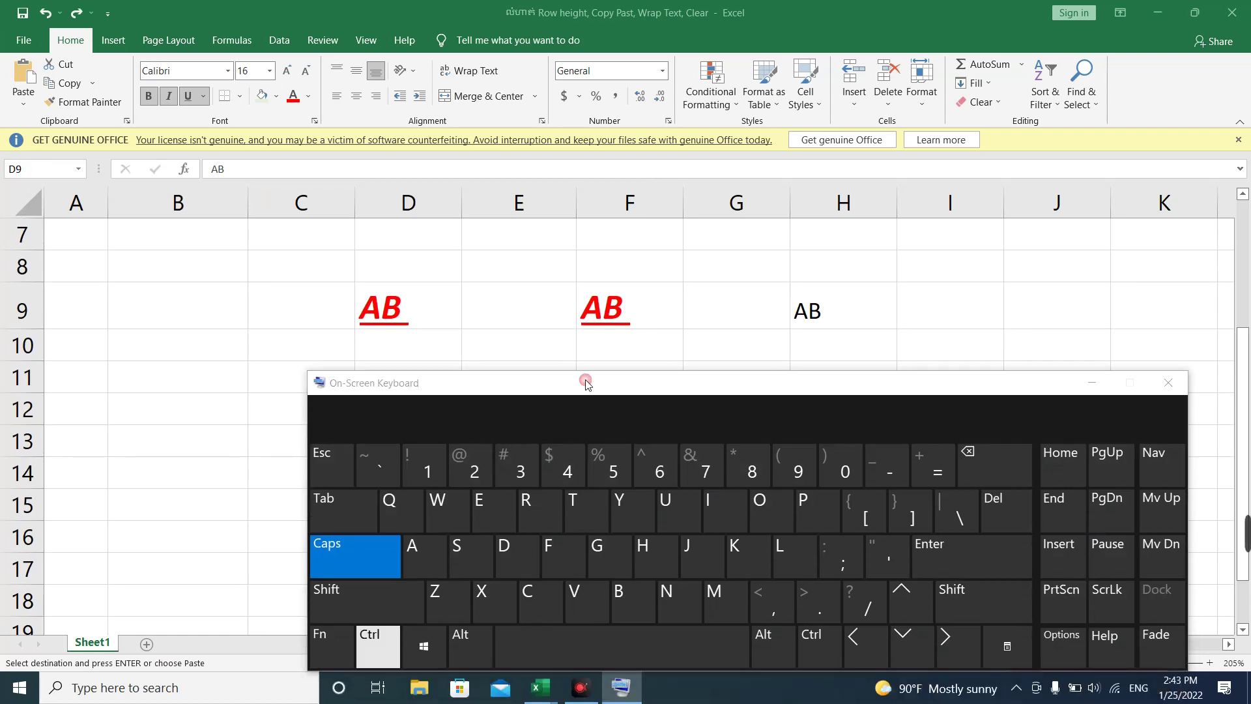
Step: Using the On-Screen Keyboard, turn off Caps Lock, then copy cell D9 and paste it into F8 with its full formatting
left_click(369, 651)
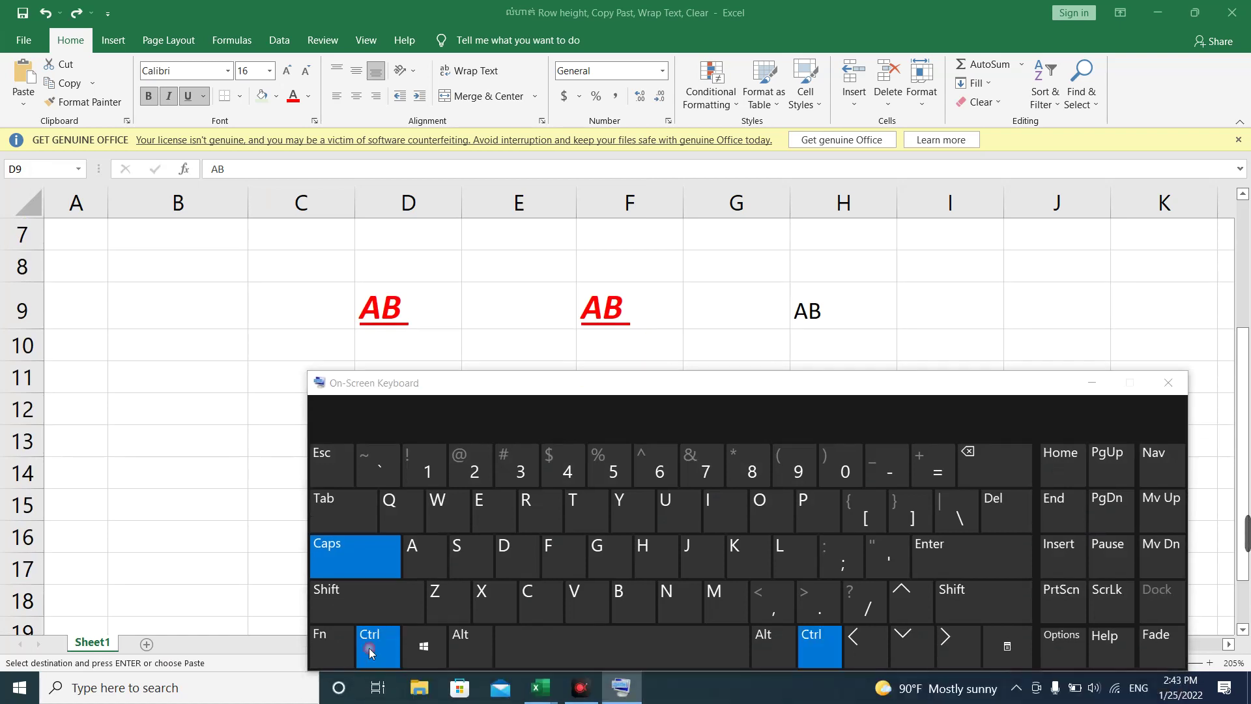
left_click(342, 569)
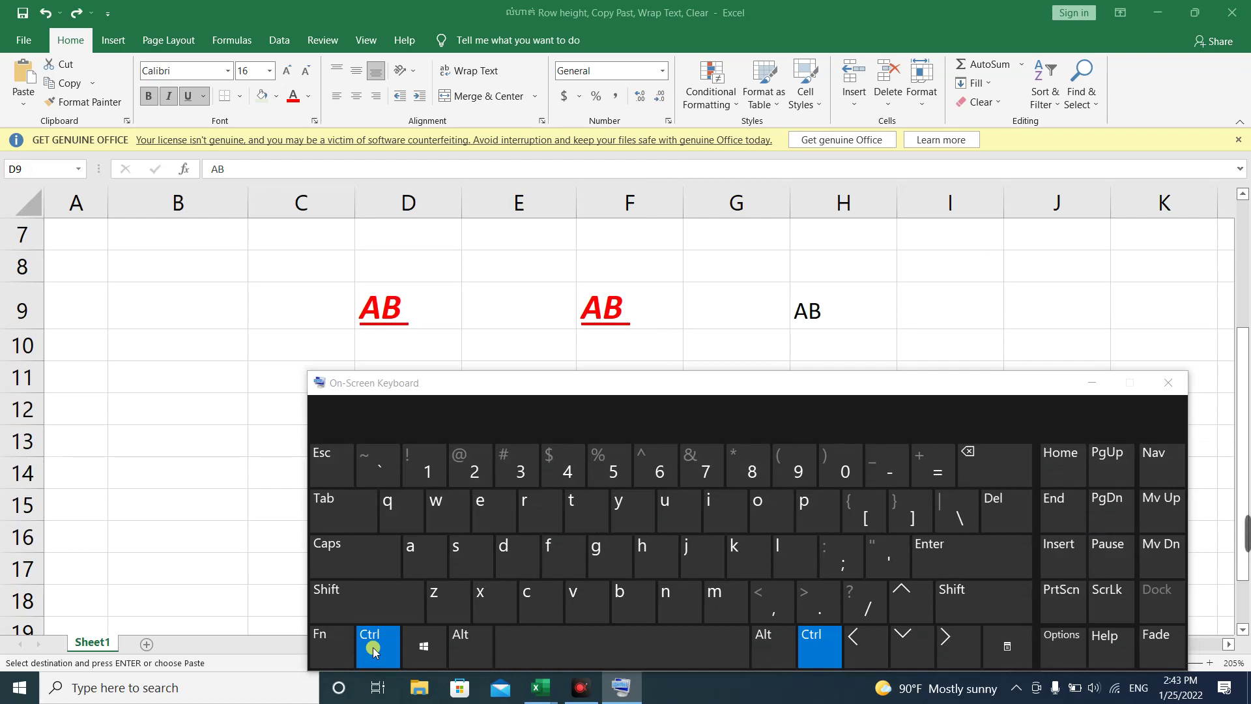
left_click(404, 314)
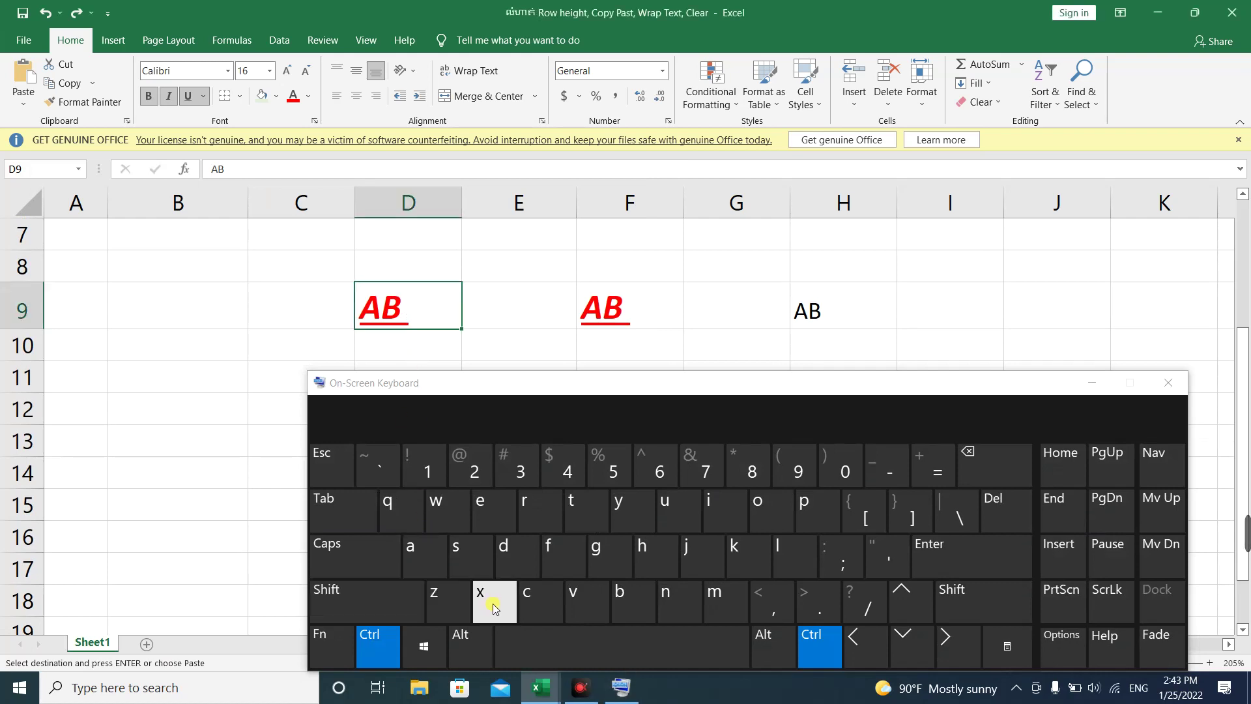
left_click(542, 596)
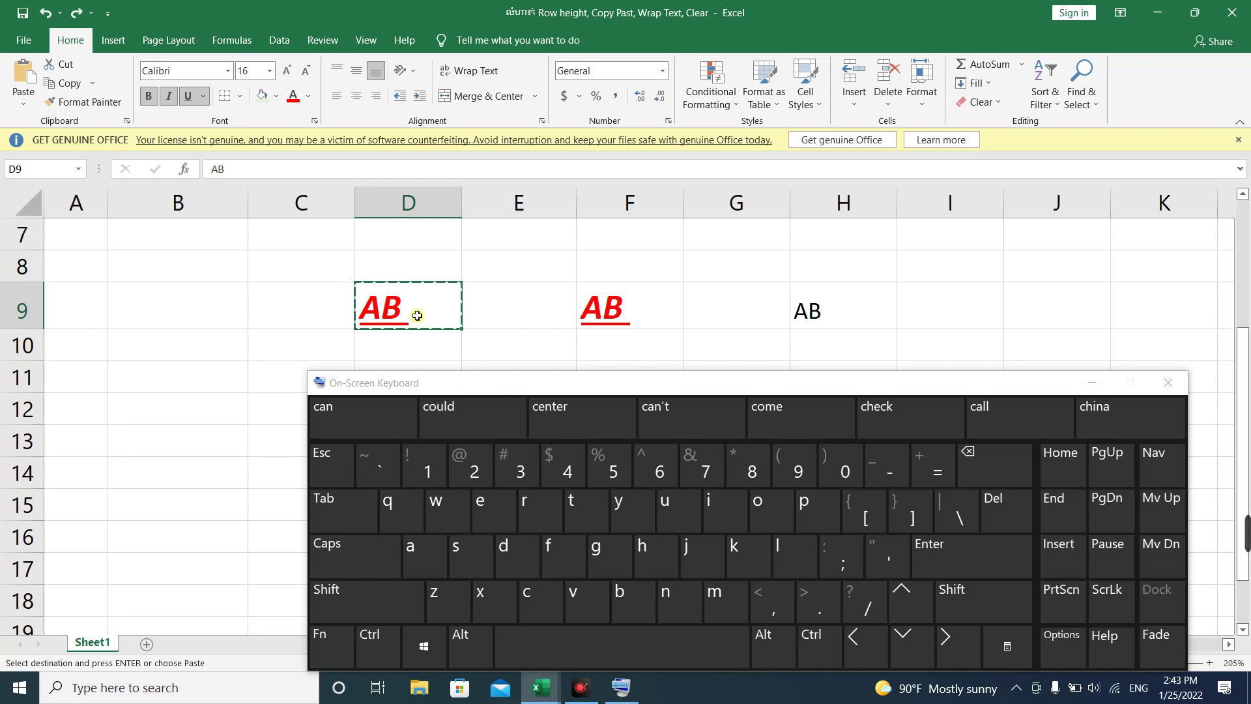
left_click(630, 256)
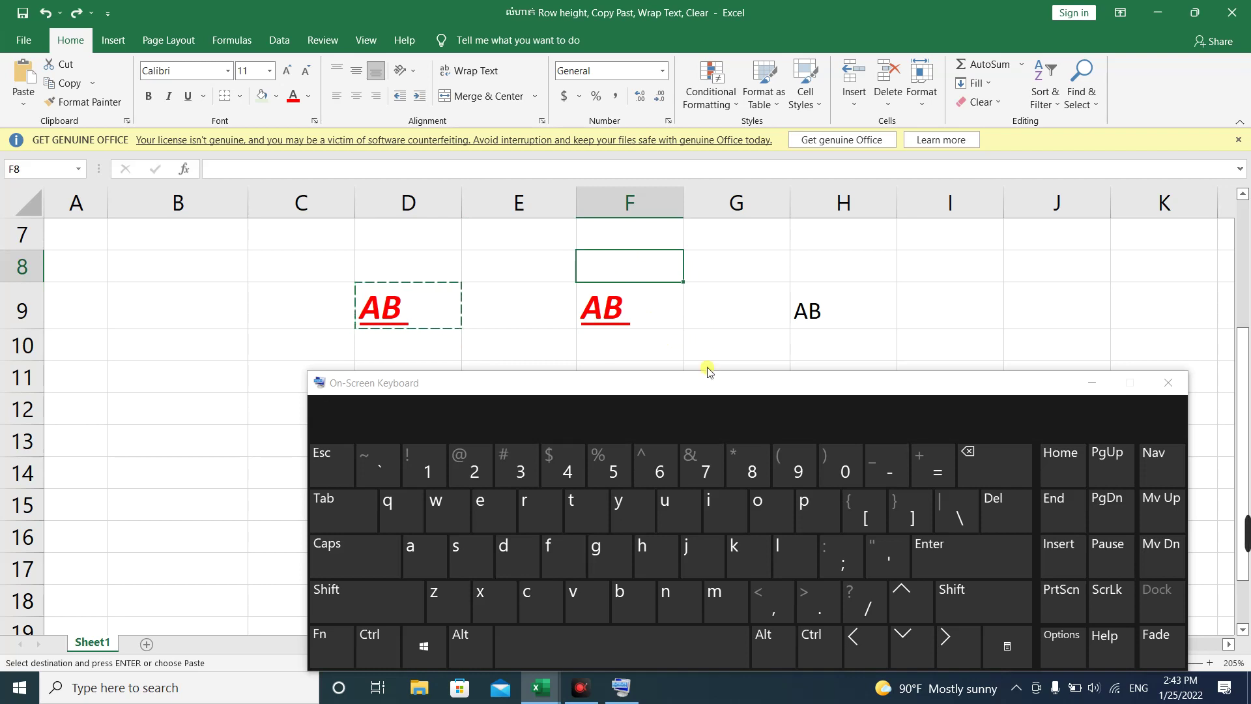
right_click(615, 268)
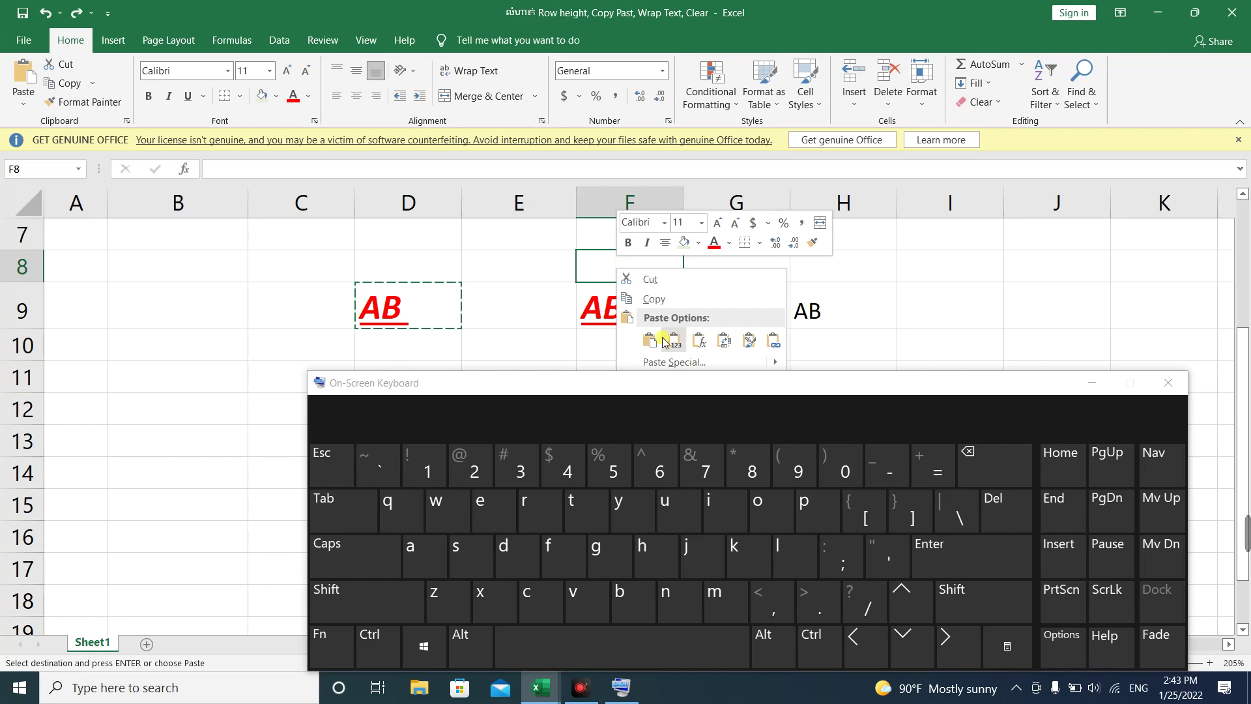
left_click(591, 276)
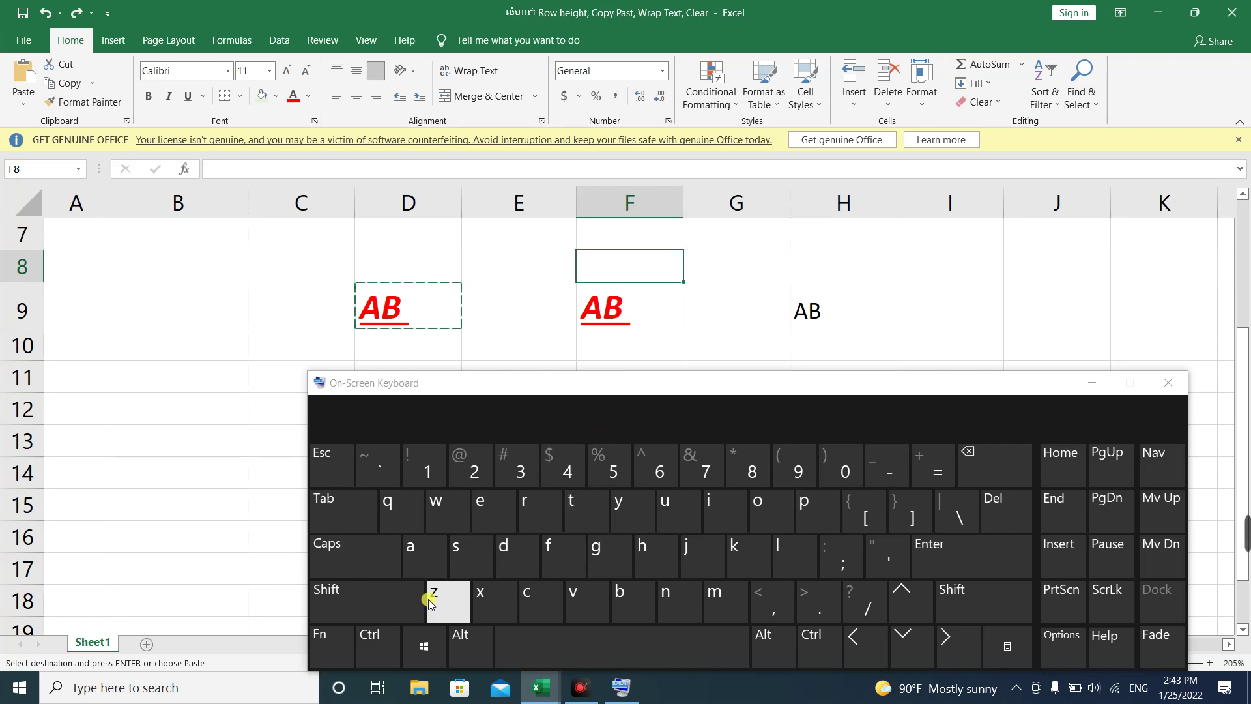
left_click(377, 639)
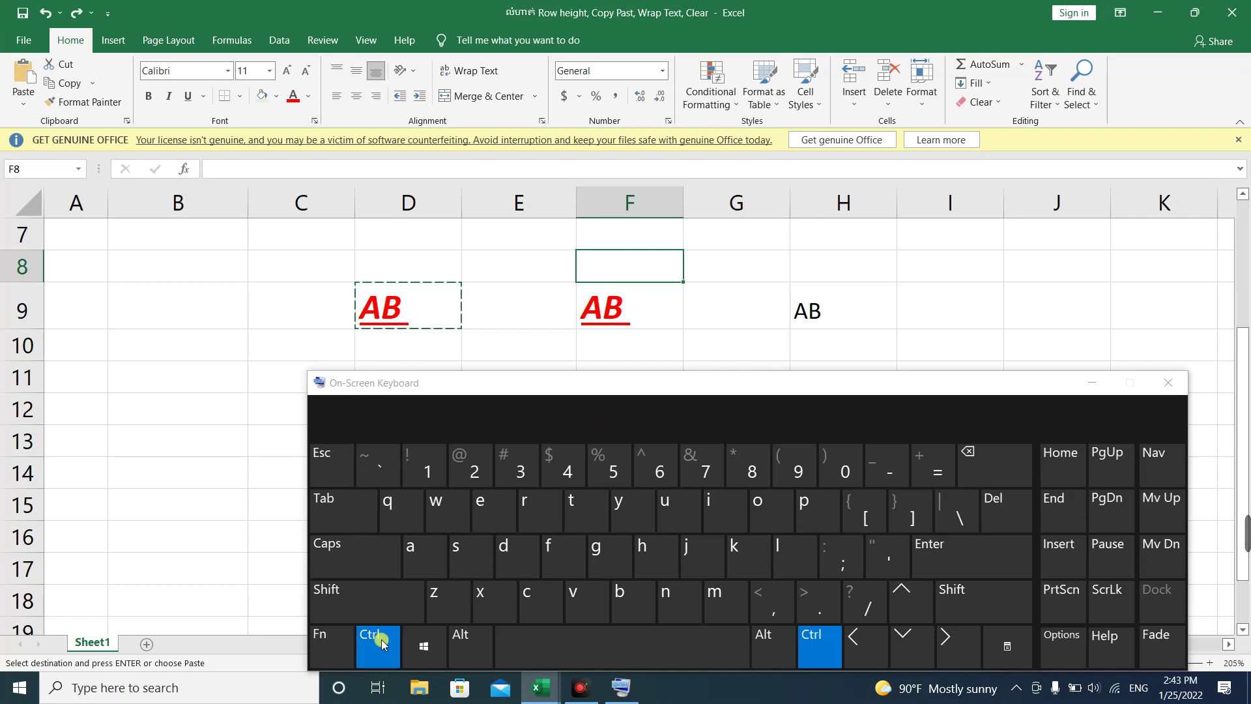
left_click(588, 600)
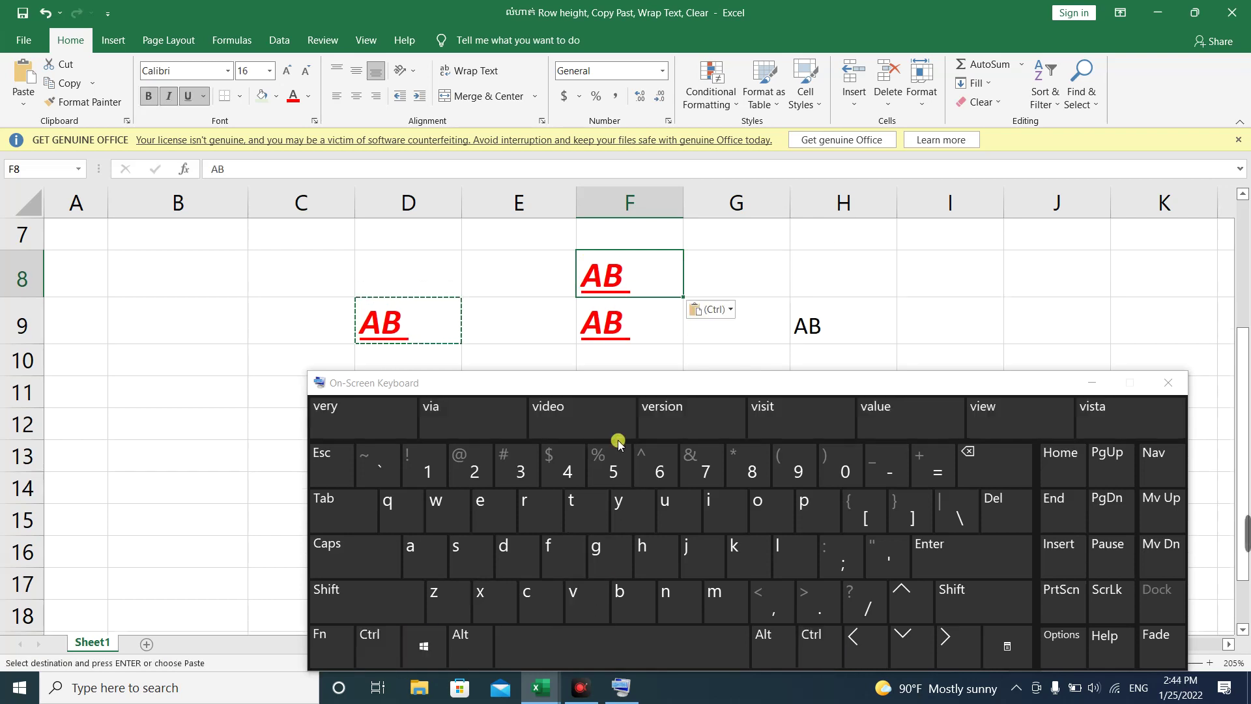
Step: Select the empty cell I8
left_click(931, 255)
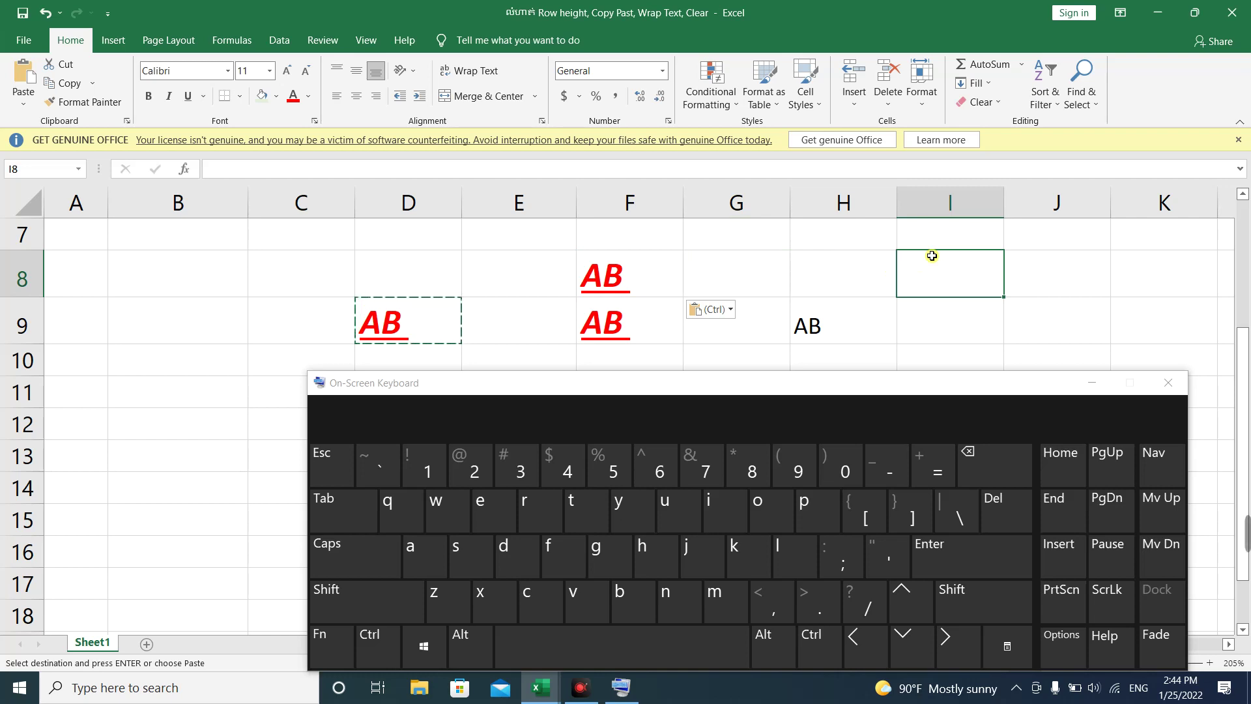